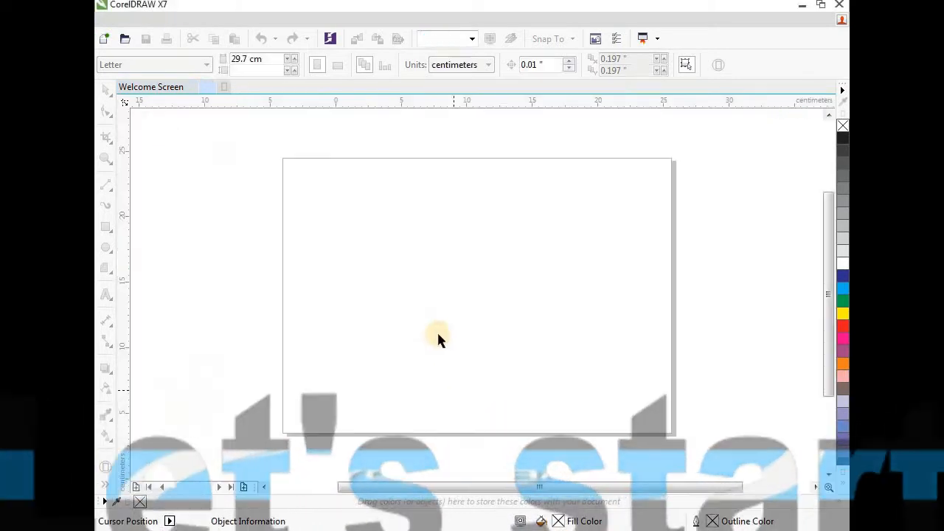
Step: Draw a circle about 139 mm in diameter near the middle of the page
left_click(106, 160)
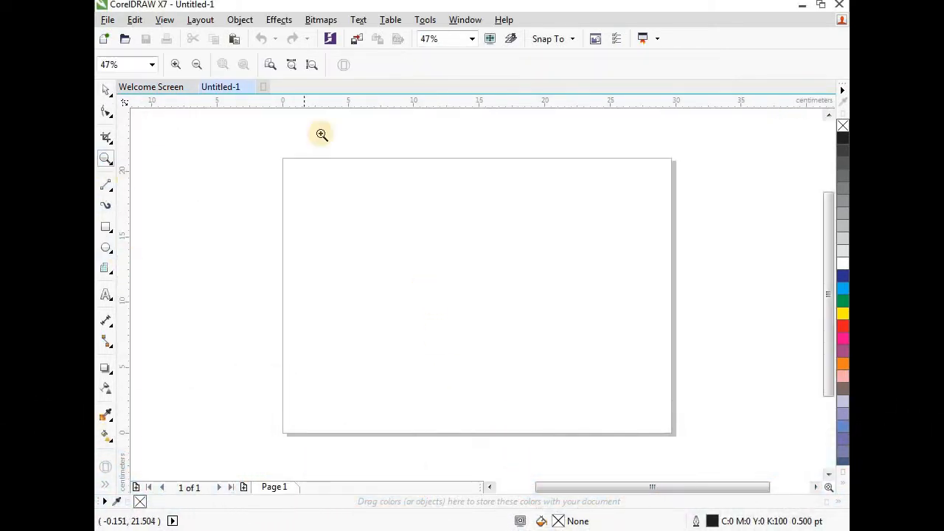
left_click_drag(274, 154, 684, 437)
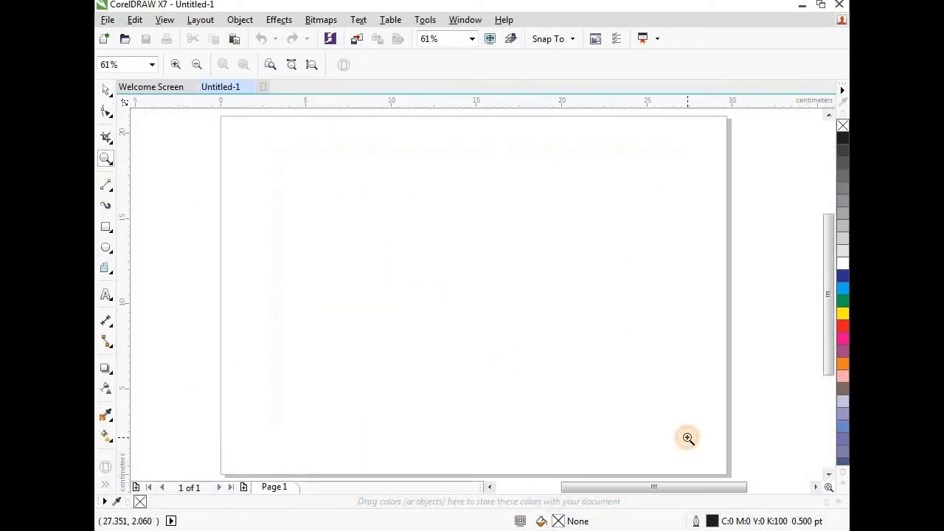
left_click(106, 89)
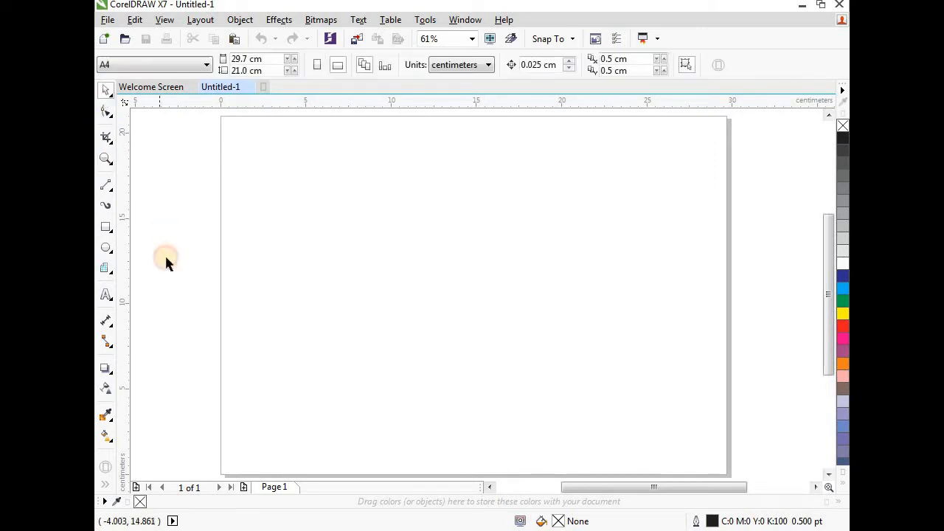
left_click(103, 247)
left_click_drag(299, 198, 536, 347)
left_click_drag(428, 306, 455, 273)
key("space")
left_click(266, 201)
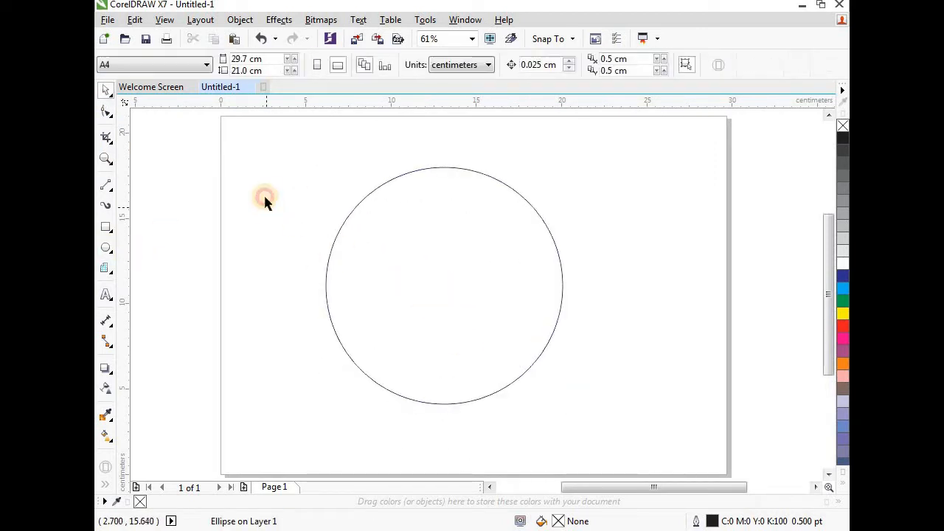
Step: Switch the document units to millimetres and set the circle's width and height to 100 mm
left_click(434, 65)
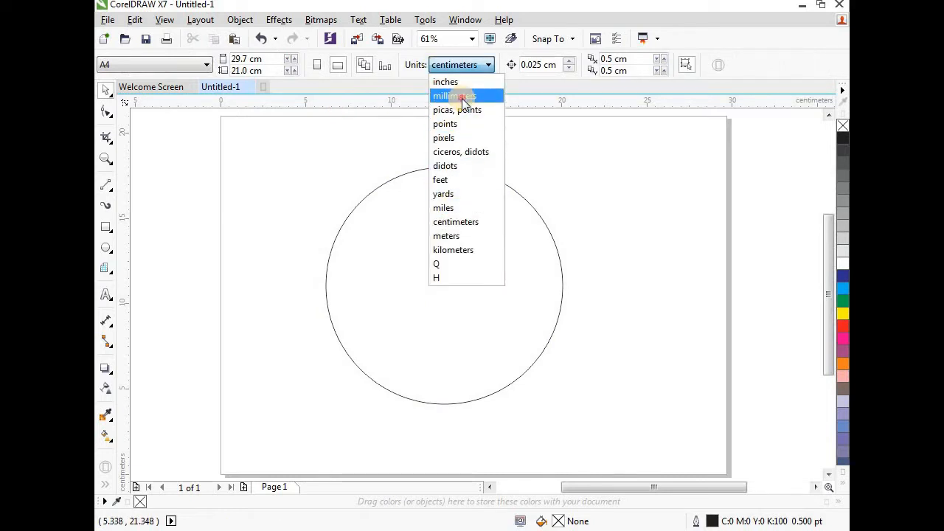
left_click(462, 100)
left_click(424, 205)
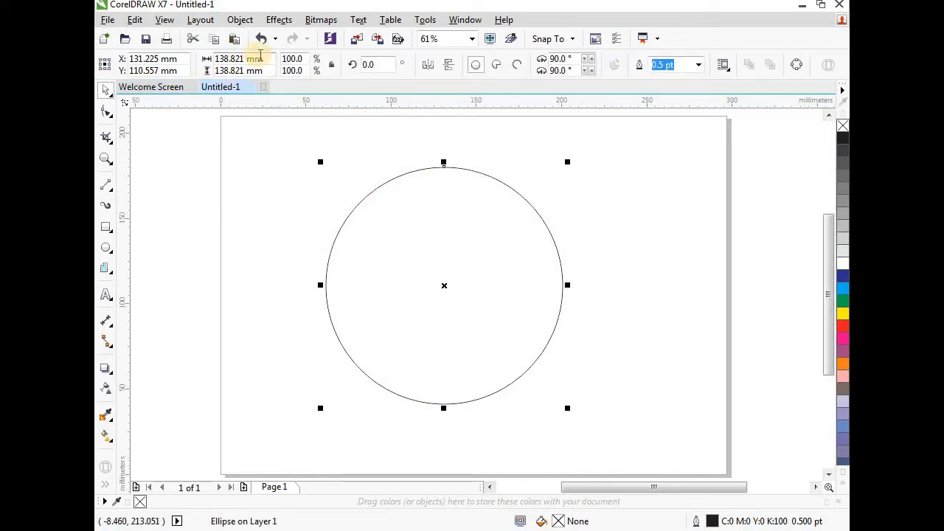
left_click_drag(262, 58, 230, 59)
type("100")
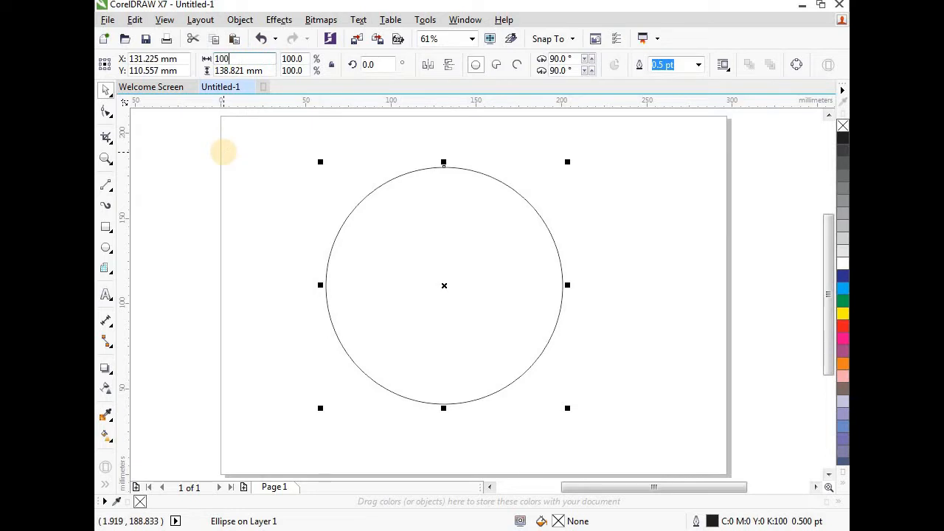
key("Tab")
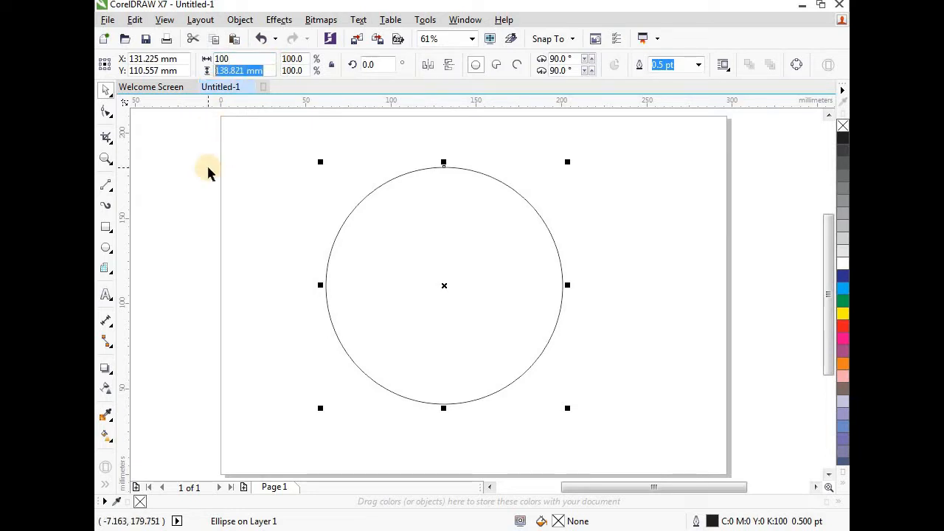
type("100")
key("Return")
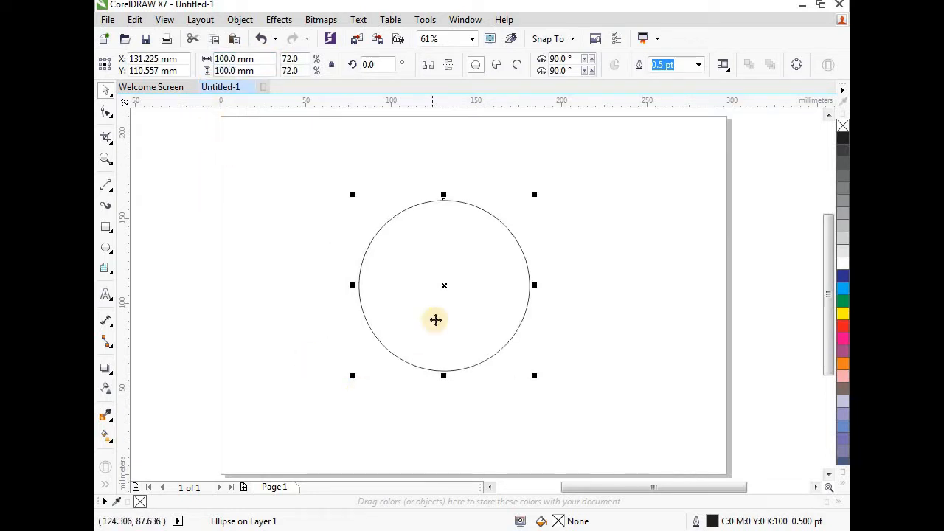
Step: Centre the circle horizontally in the upper part of the page and place a vertical guideline through its centre at 148.5 mm
left_click_drag(435, 318, 515, 218)
key("p")
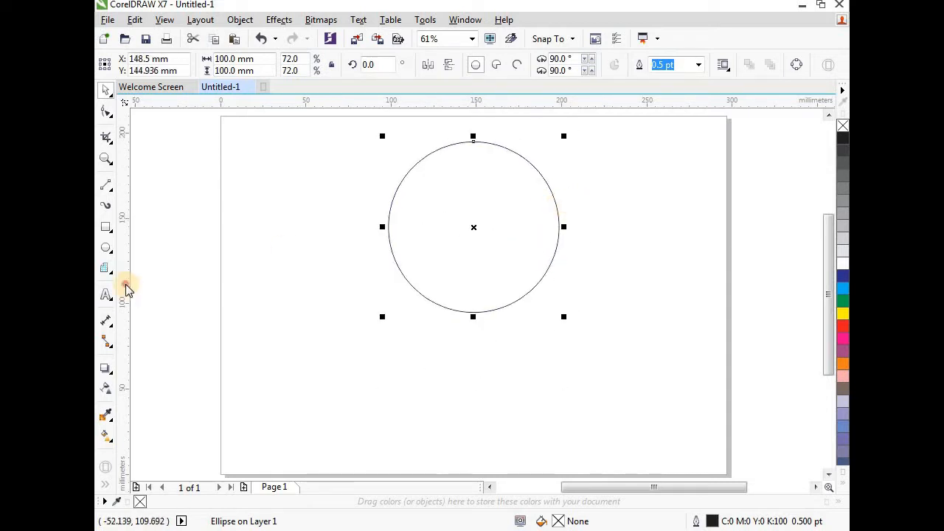
left_click_drag(127, 289, 473, 301)
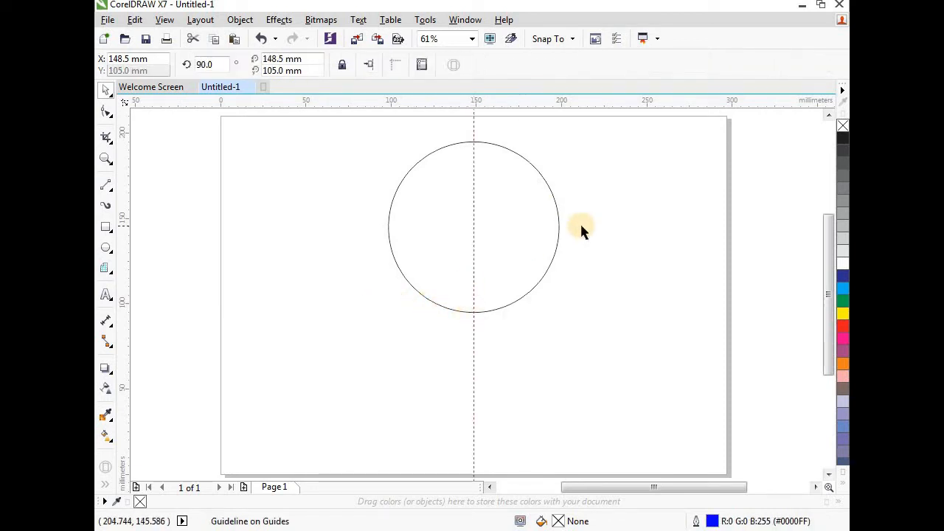
left_click(487, 200)
scroll(504, 193, "up", 2)
scroll(401, 232, "down", 2)
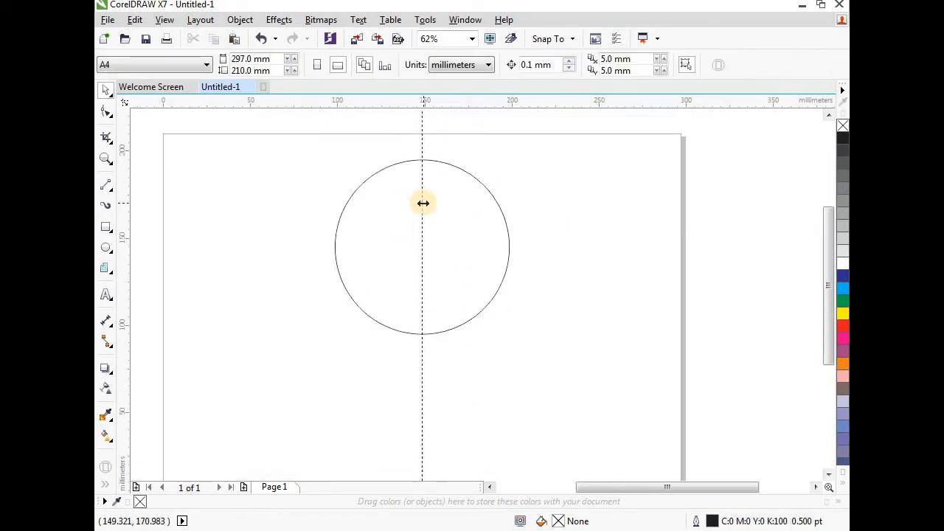
Step: Draw a second circle beside the large one and resize it to 80 mm wide by 75 mm high
left_click(106, 248)
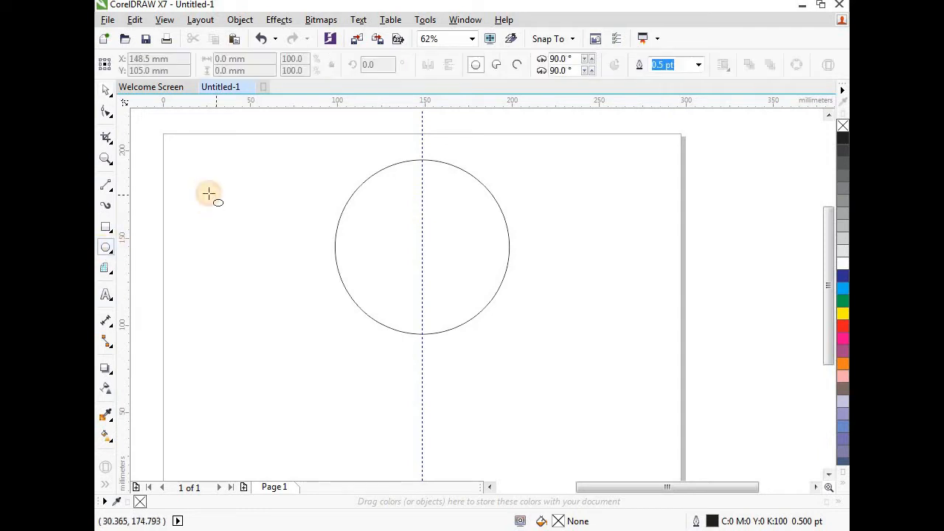
left_click_drag(207, 193, 253, 261)
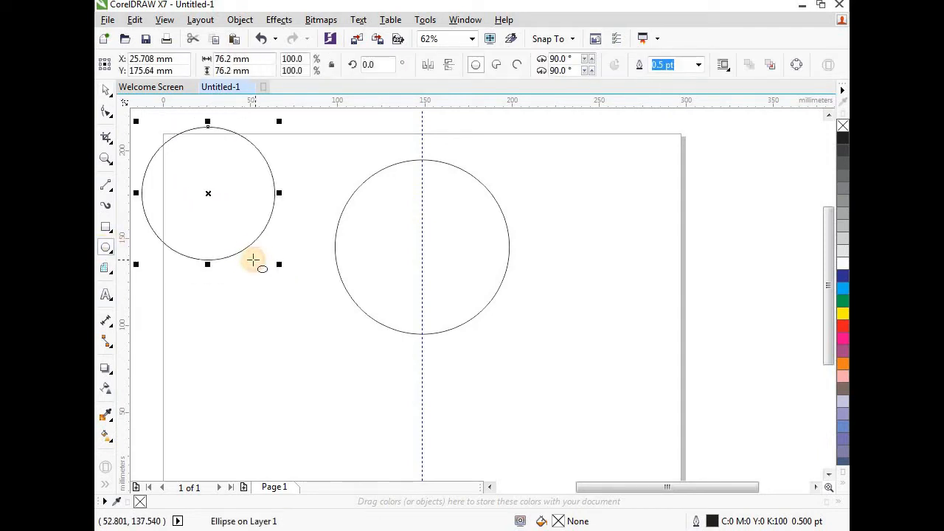
mouse_move(221, 219)
left_mouse_down()
mouse_move(262, 256)
mouse_move(250, 259)
left_mouse_up()
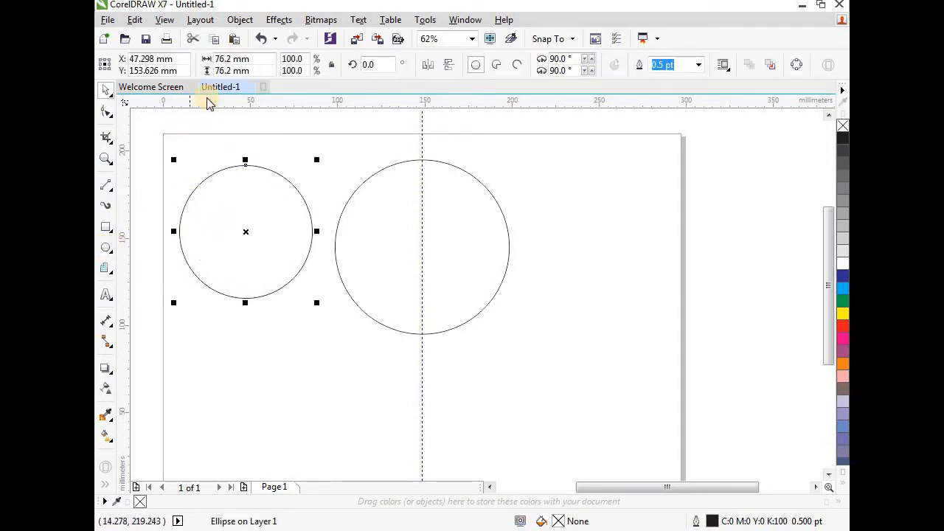
left_click_drag(249, 61, 220, 65)
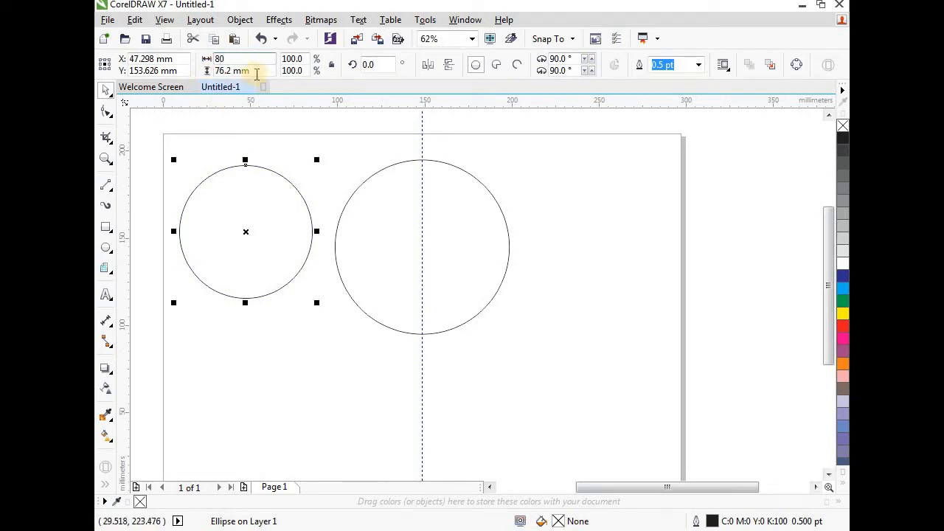
left_click_drag(249, 70, 214, 71)
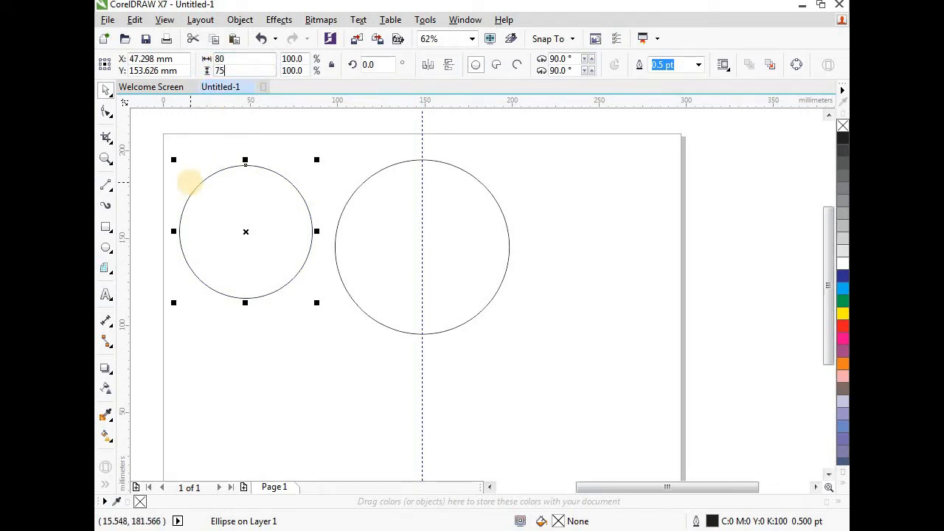
key("Return")
Step: Move the 80 by 75 mm ellipse inside the large circle, centred on the guideline with their bottom edges touching
left_click_drag(246, 232, 421, 308)
scroll(427, 318, "up", 2)
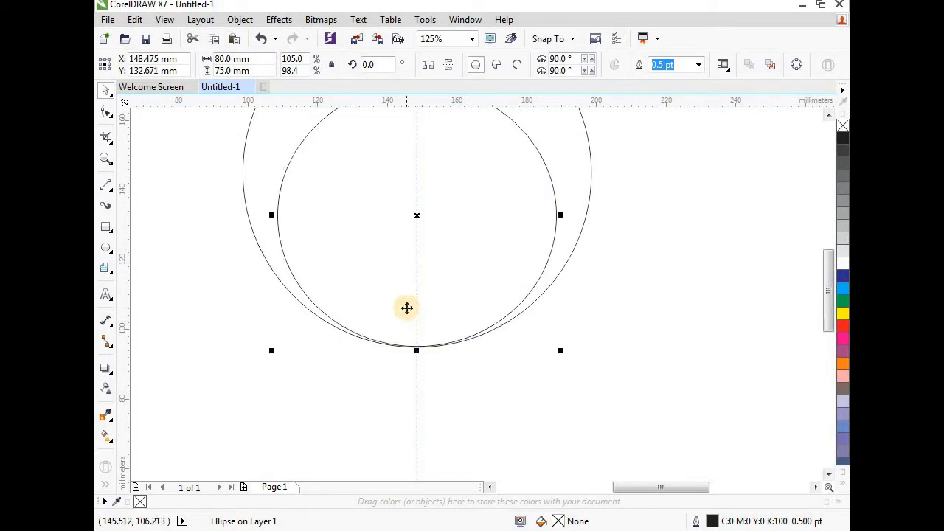
left_click(544, 321)
scroll(460, 245, "down", 2)
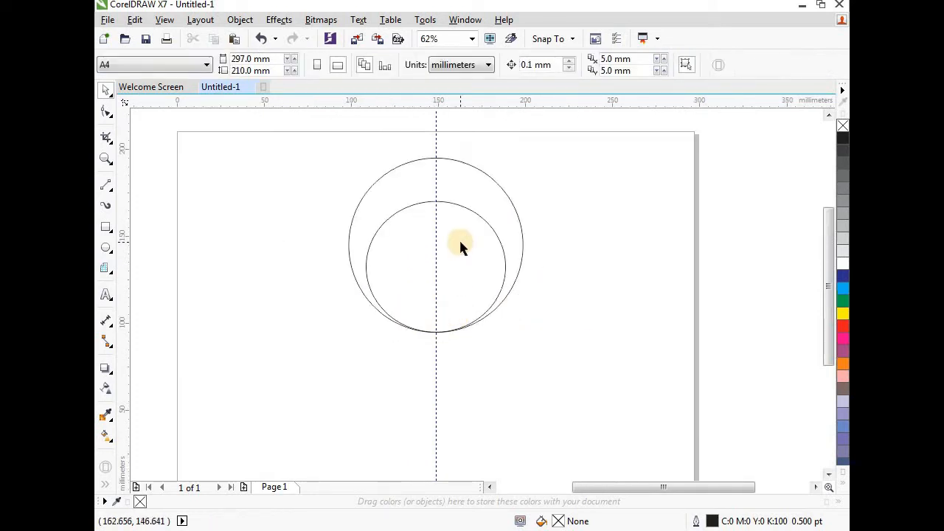
Step: Draw a rectangle beside the large circle and set its size to 20 mm wide by 25 mm high
scroll(451, 220, "up", 2)
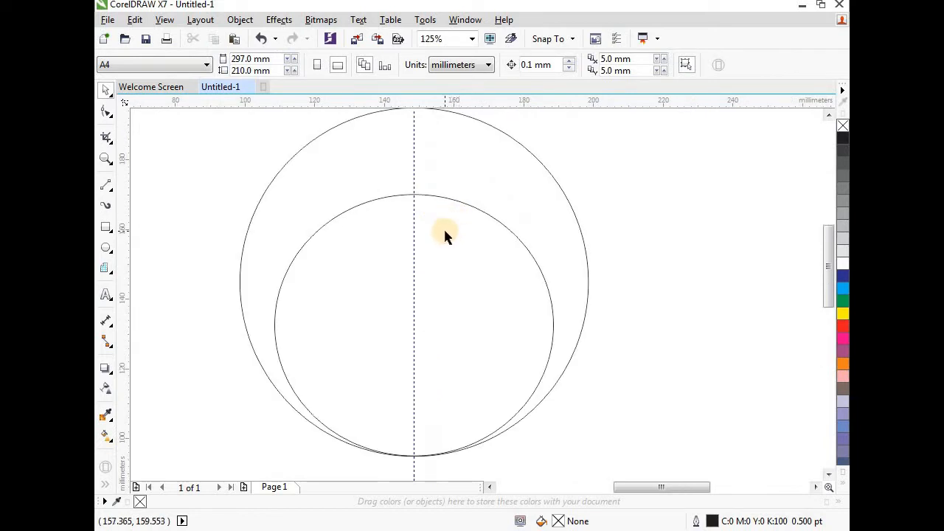
left_click(108, 227)
left_click_drag(184, 167, 252, 249)
left_click(269, 60)
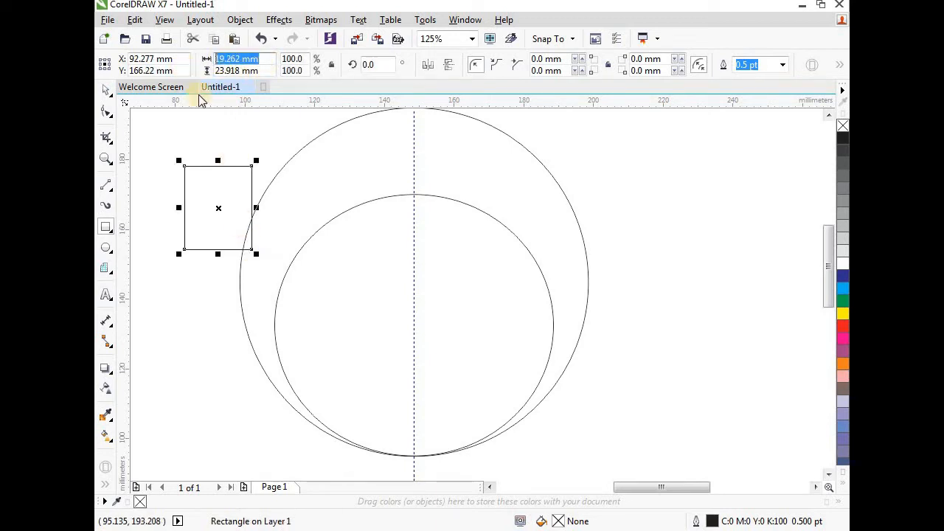
type("20")
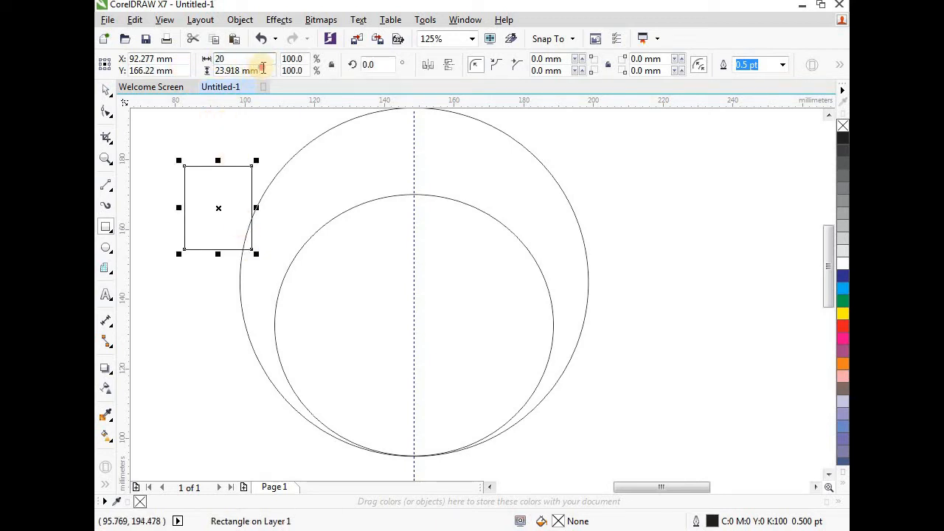
left_click(261, 68)
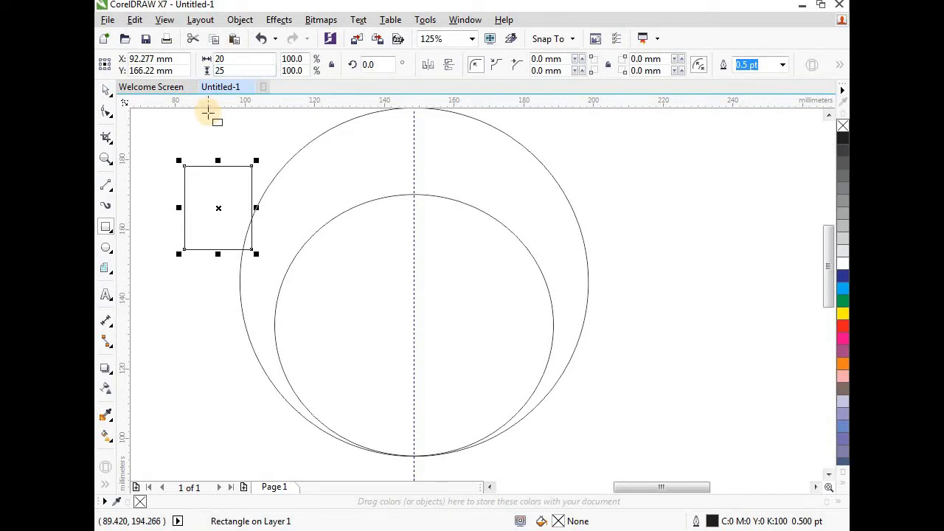
type("25")
key("Return")
Step: Place the rectangle just left of the guideline across the inner ellipse's upper edge and round its corners to about 5.6 mm
left_click(105, 90)
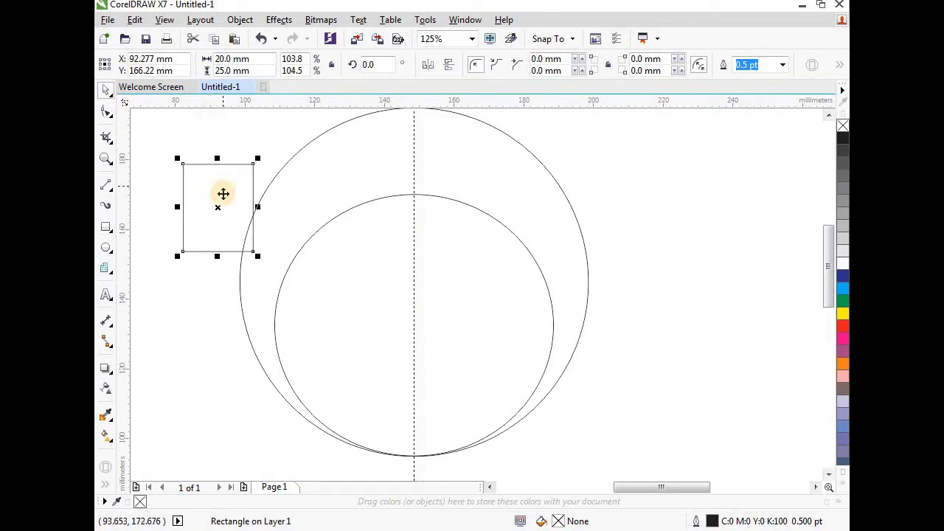
left_click_drag(222, 193, 377, 201)
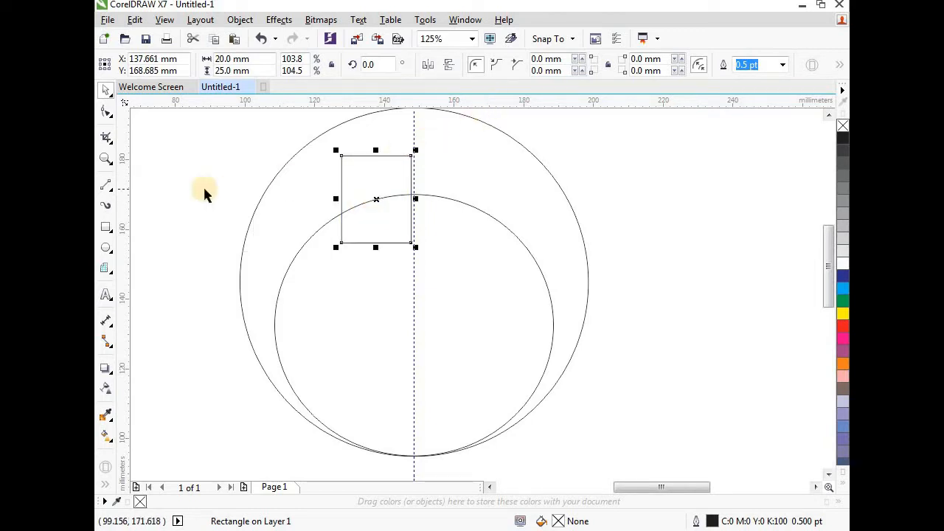
left_click(106, 114)
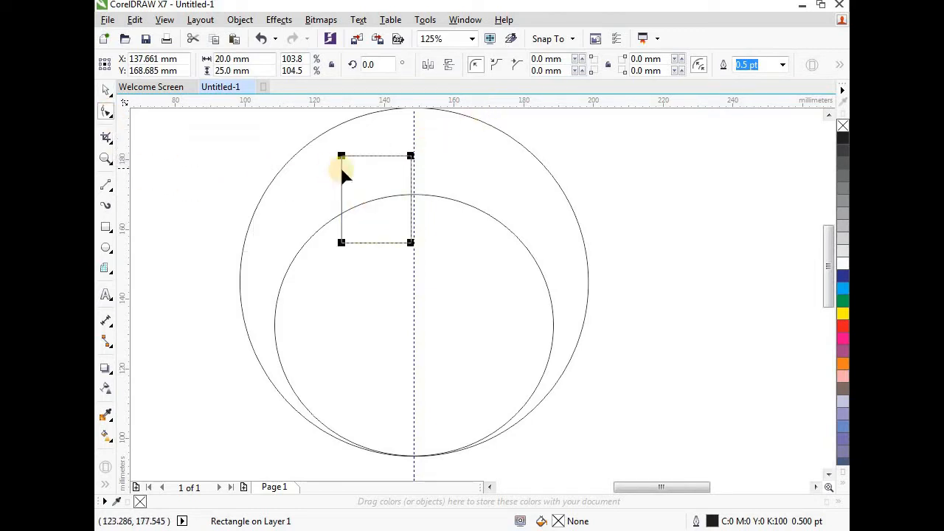
left_click_drag(342, 158, 362, 160)
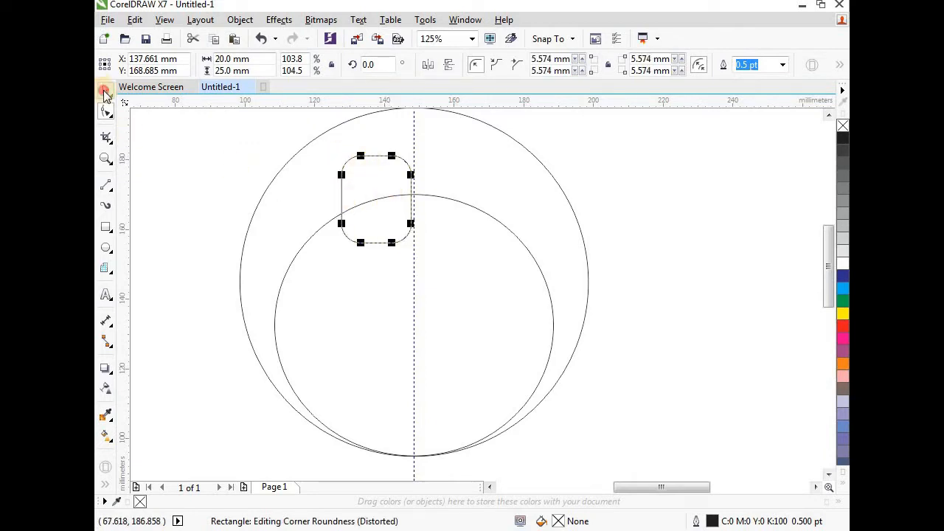
left_click(105, 90)
Step: Fill the inner ellipse and the rounded rectangle with white
scroll(394, 200, "up", 2)
left_click(399, 216)
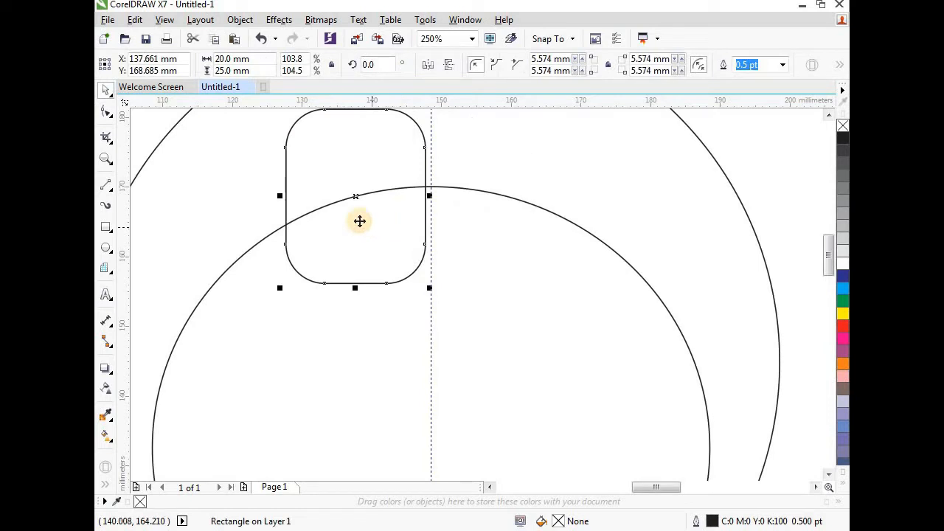
left_click(603, 294)
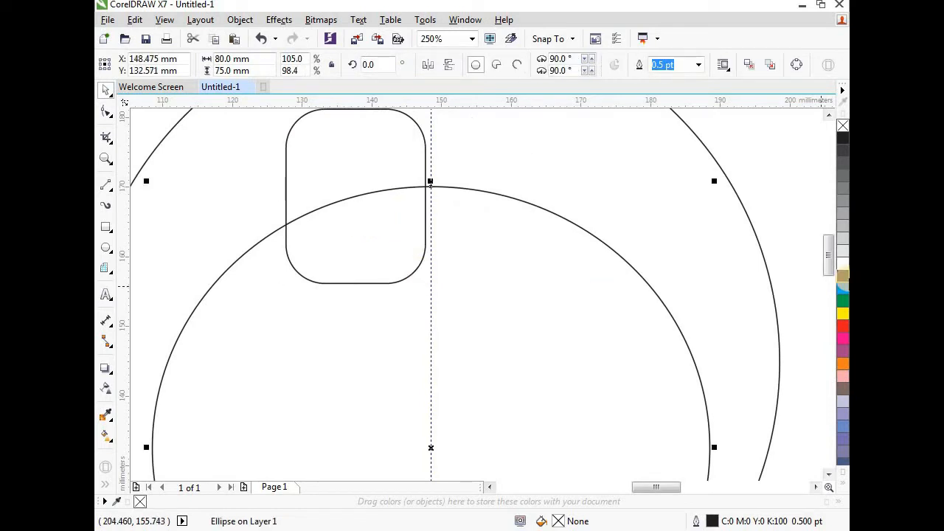
left_click(844, 264)
left_click(339, 175)
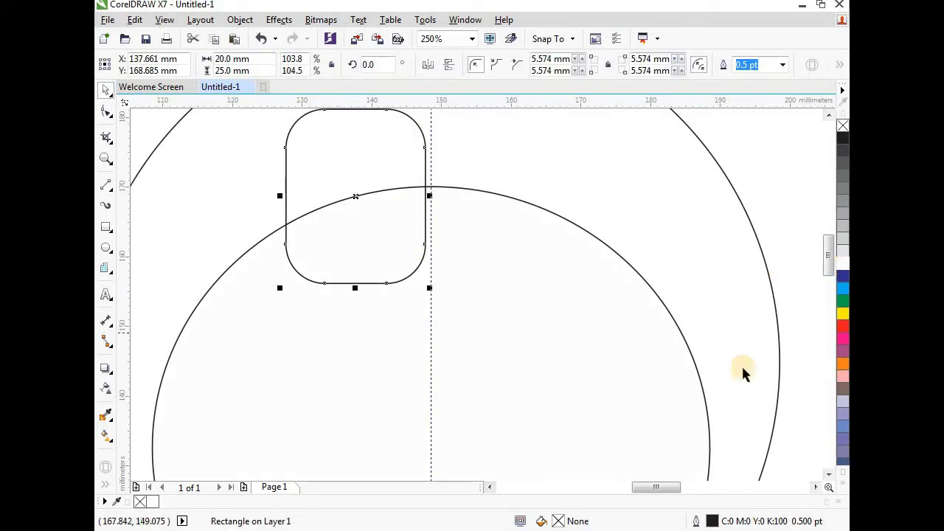
left_click(843, 265)
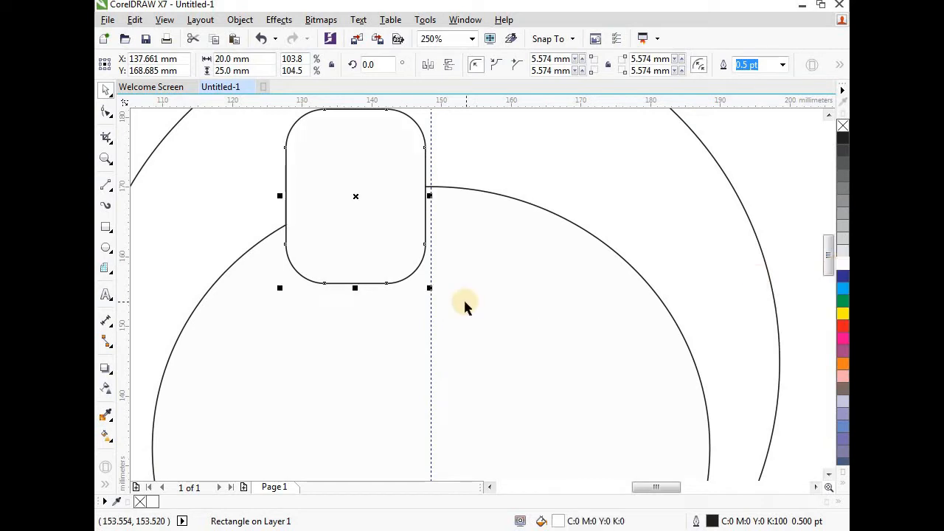
Step: Fill the large outer circle with cyan (C:100 M:0 Y:0 K:0)
scroll(465, 300, "down", 1)
left_click(547, 202)
left_click(548, 204)
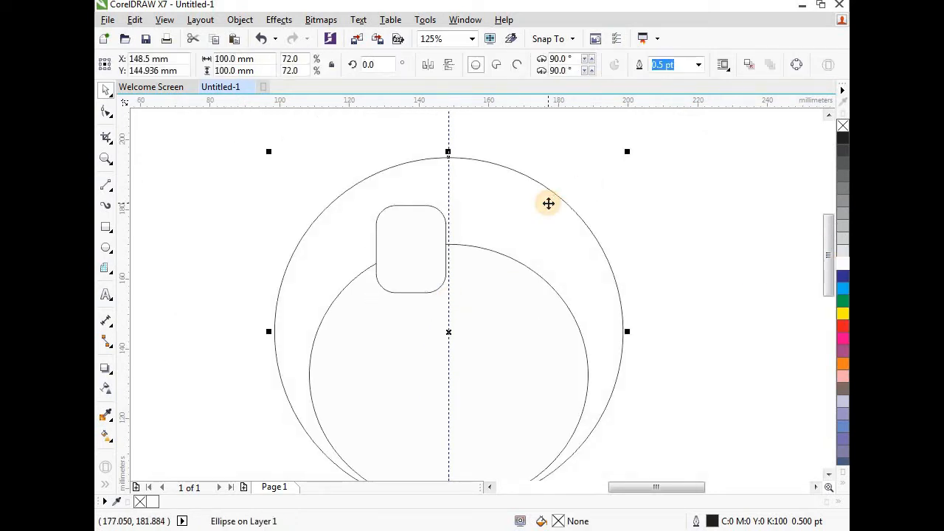
left_click(844, 288)
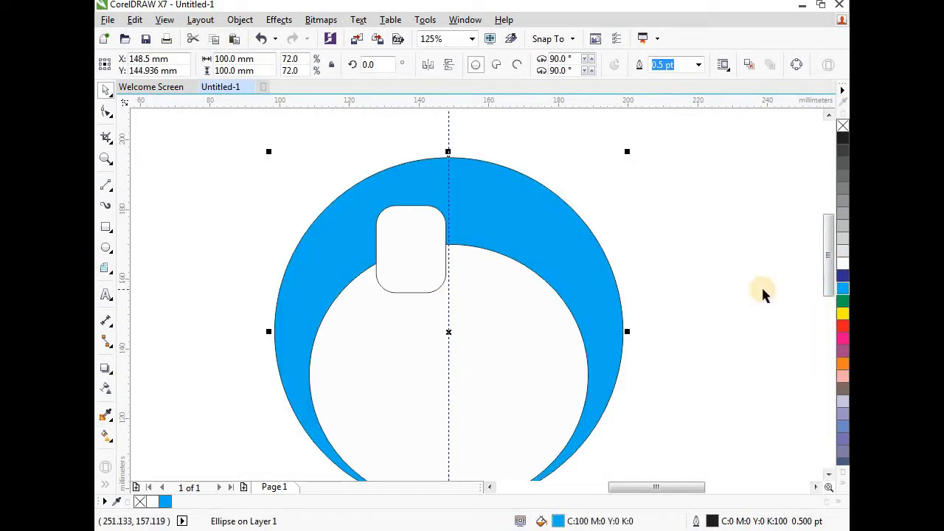
left_click(617, 288)
Step: Duplicate the white rounded rectangle to the opposite side of the guideline at the same height
left_click(424, 260)
scroll(451, 257, "up", 2)
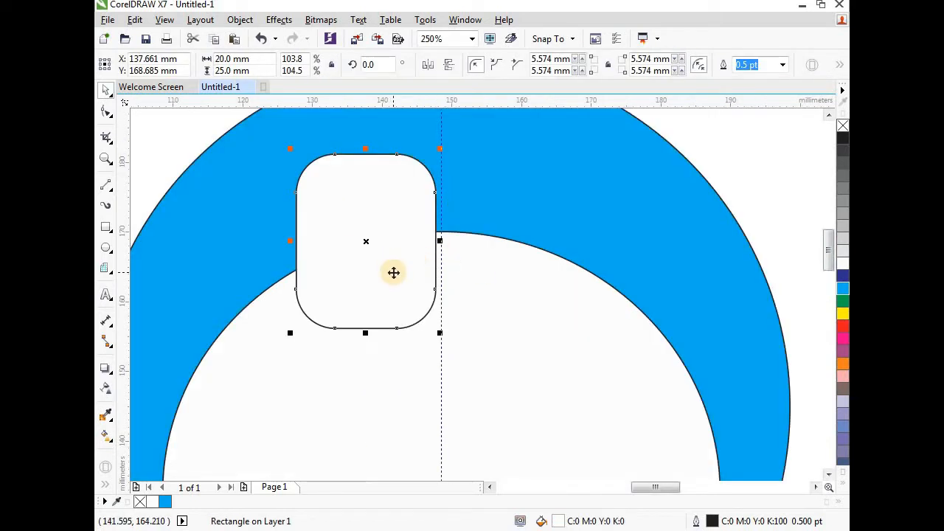
left_click_drag(391, 273, 537, 291)
scroll(432, 265, "down", 2)
key("Escape")
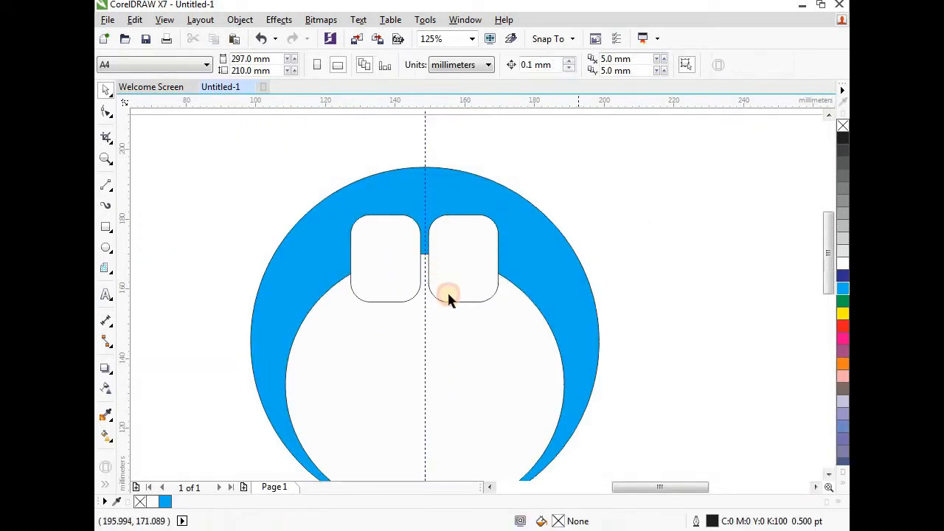
scroll(424, 284, "up", 2)
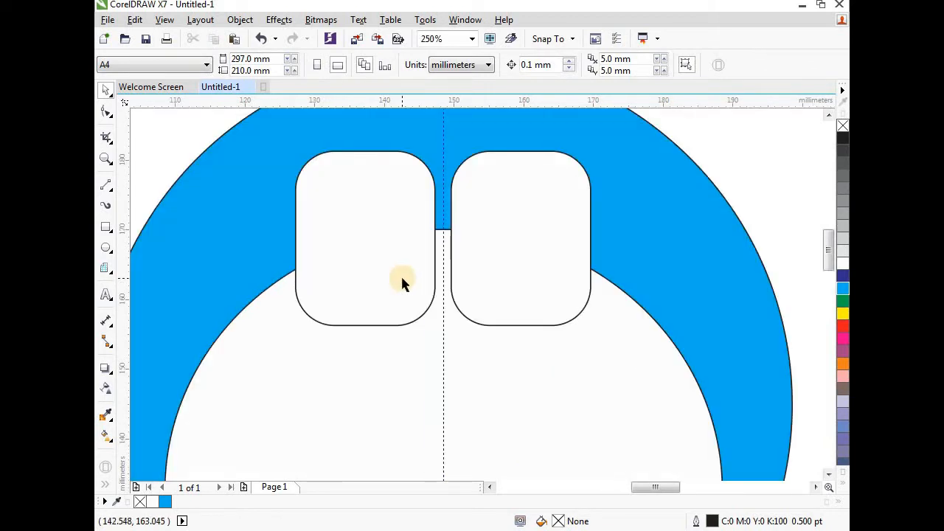
scroll(406, 285, "down", 2)
scroll(405, 285, "up", 2)
scroll(406, 284, "down", 2)
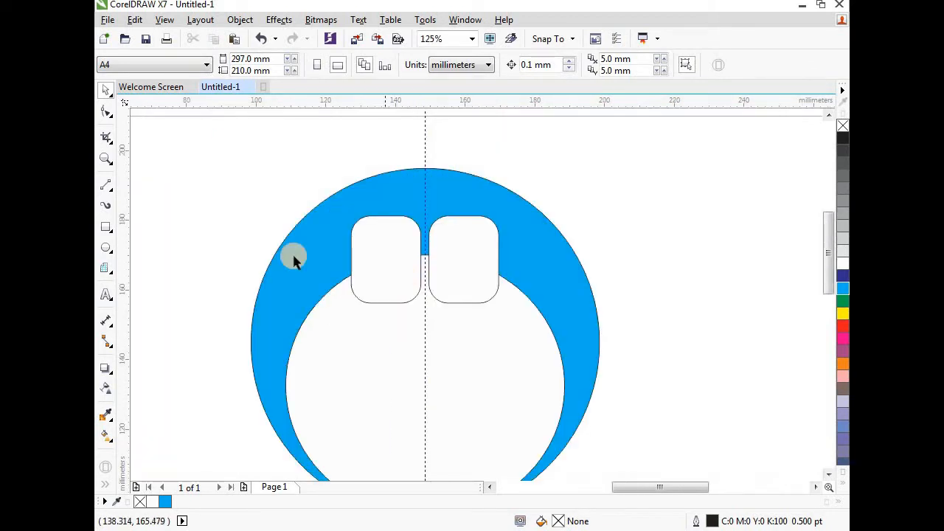
Step: Draw a circle in the empty area left of the head and set its width and height to 5 mm
left_click(105, 249)
scroll(162, 238, "up", 2)
left_click_drag(190, 210, 255, 278)
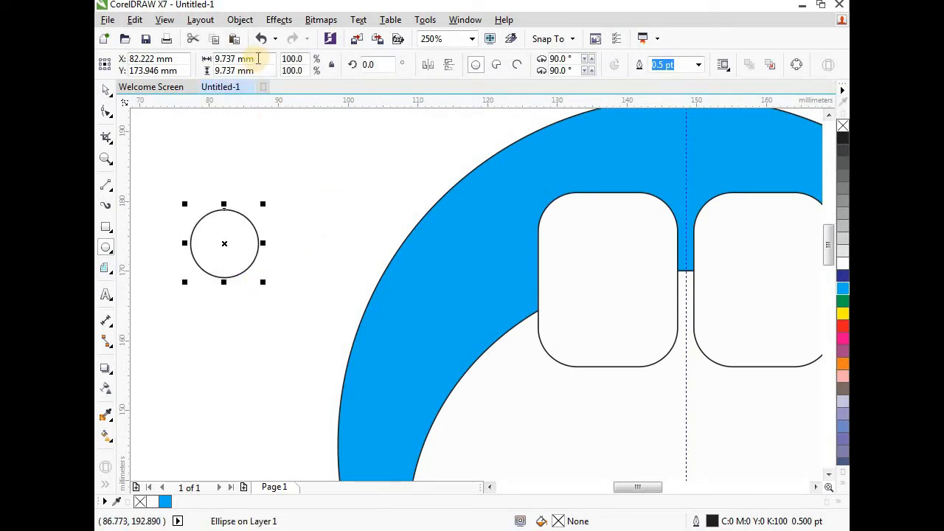
left_click_drag(254, 59, 214, 59)
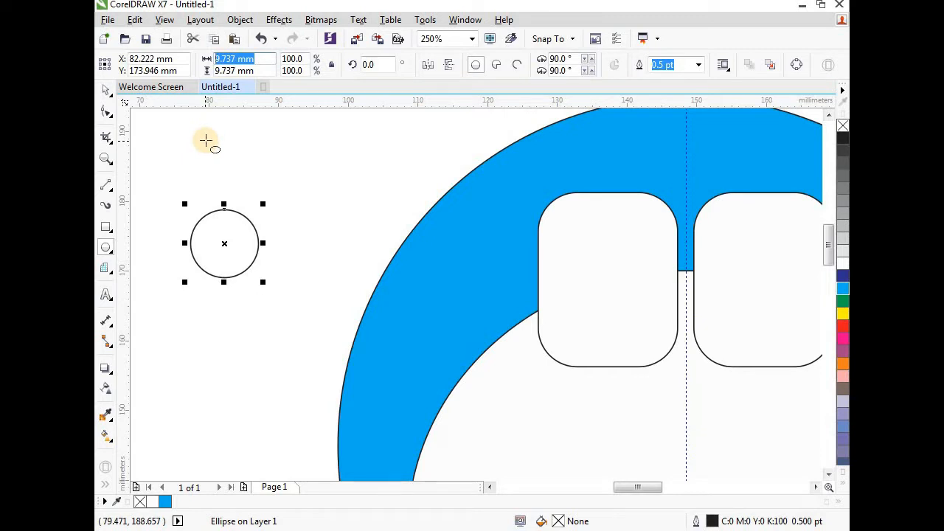
type("5")
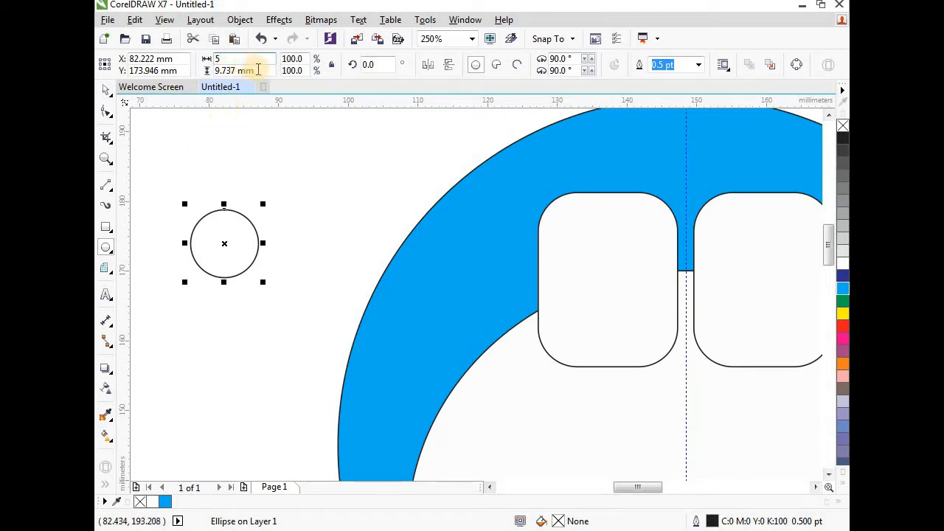
key("Tab")
type("5")
key("Return")
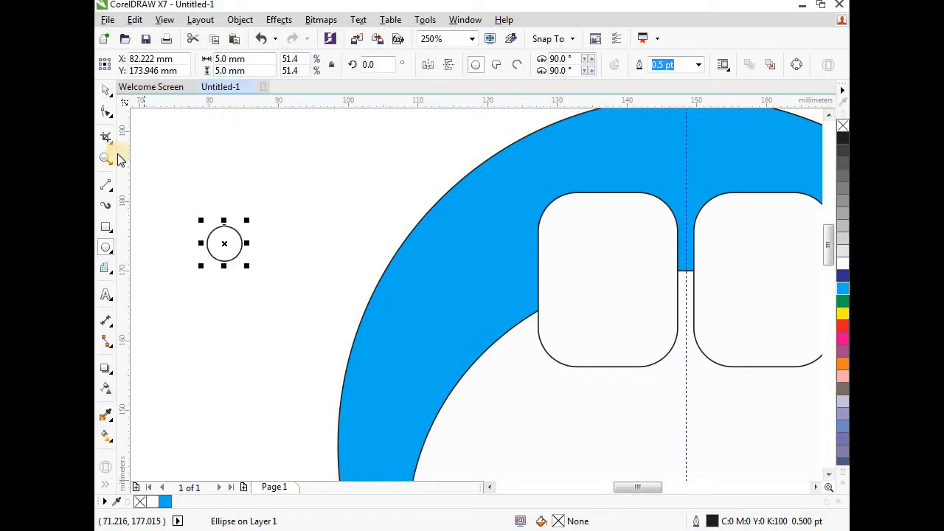
Step: Move the 5 mm circle into the lower inner corner of the left eye, centred at about X 142.6 mm, Y 162.5 mm
left_click(105, 89)
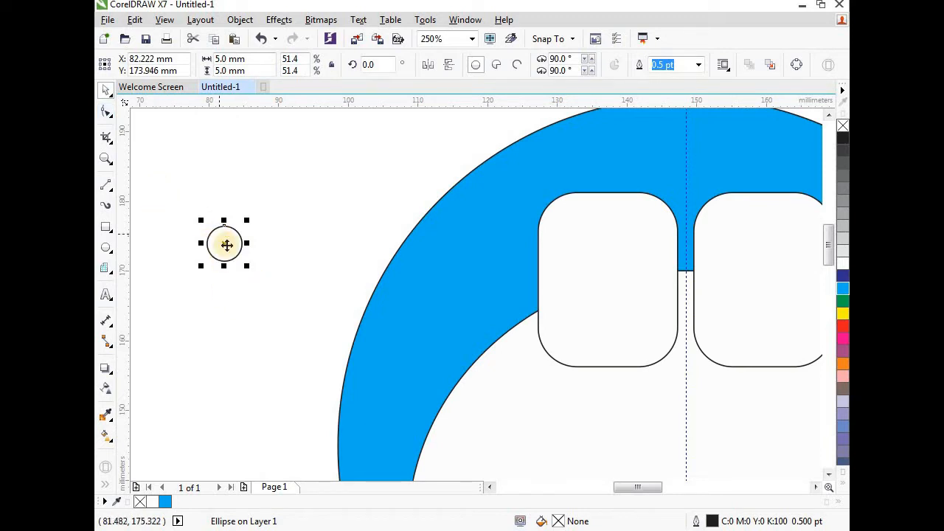
left_click_drag(224, 243, 652, 325)
scroll(583, 299, "up", 2)
scroll(571, 281, "down", 2)
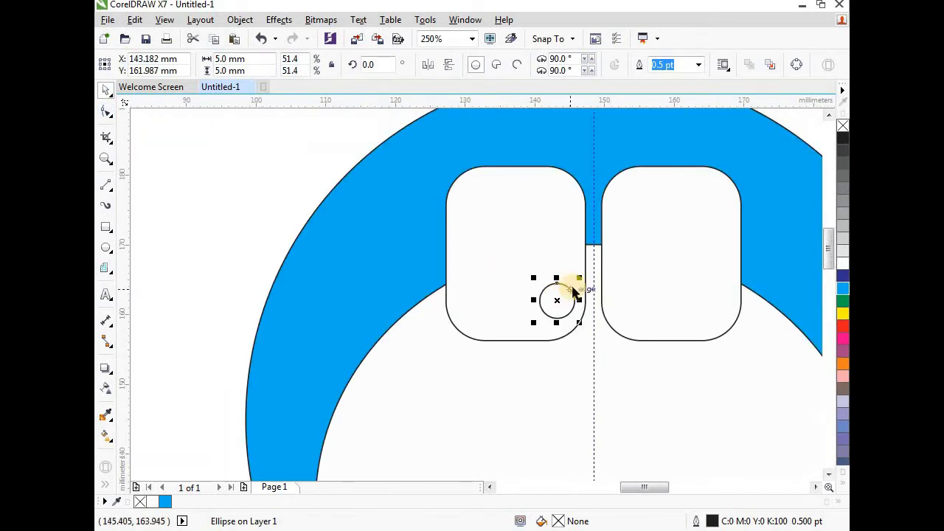
scroll(554, 310, "up", 2)
left_click_drag(548, 318, 535, 307)
scroll(535, 307, "down", 2)
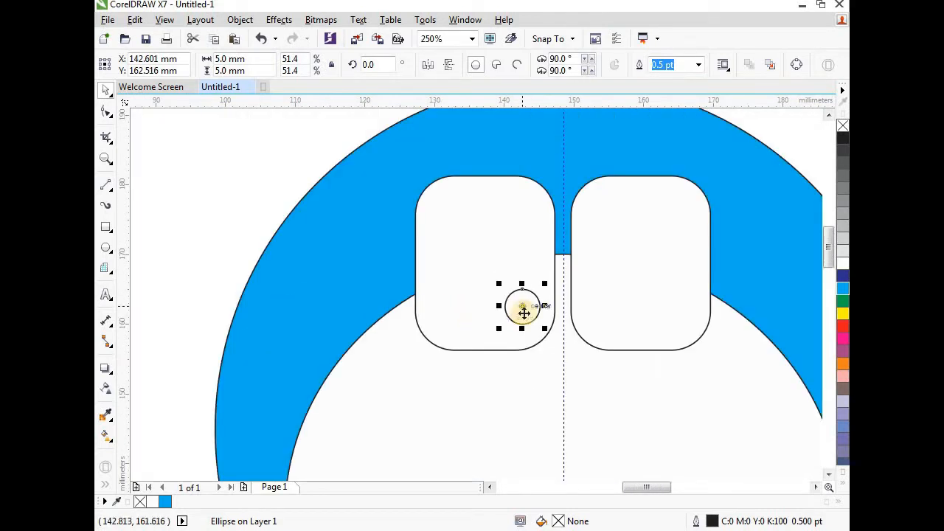
Step: Fill the pupil with black (C:0 M:0 Y:0 K:100) and duplicate it into the right eye's lower inner corner at the same height
left_click(844, 139)
scroll(539, 314, "up", 2)
left_click_drag(502, 303, 662, 304)
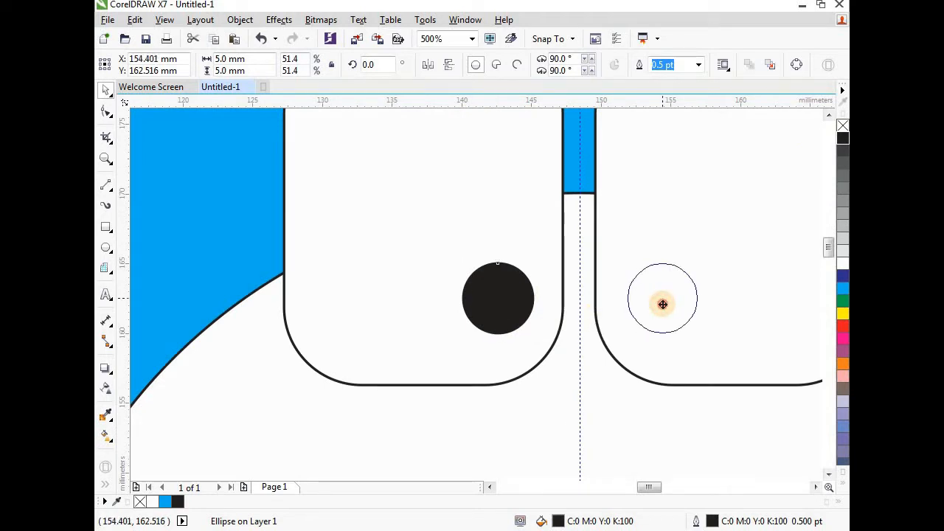
left_click_drag(661, 305, 660, 306)
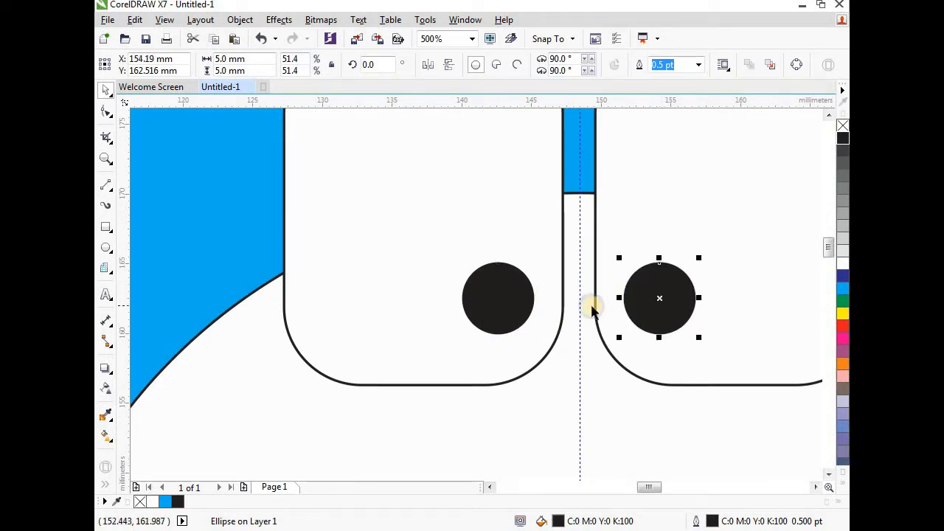
scroll(499, 250, "down", 2)
left_click(668, 187)
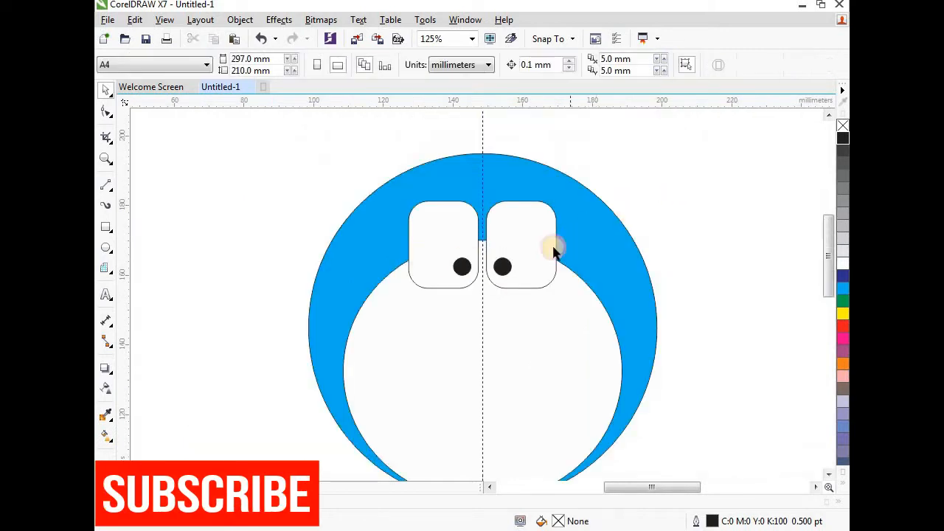
Step: Draw a circle for the nose in the empty area left of the head and set its width and height to 10 mm
scroll(543, 253, "up", 1)
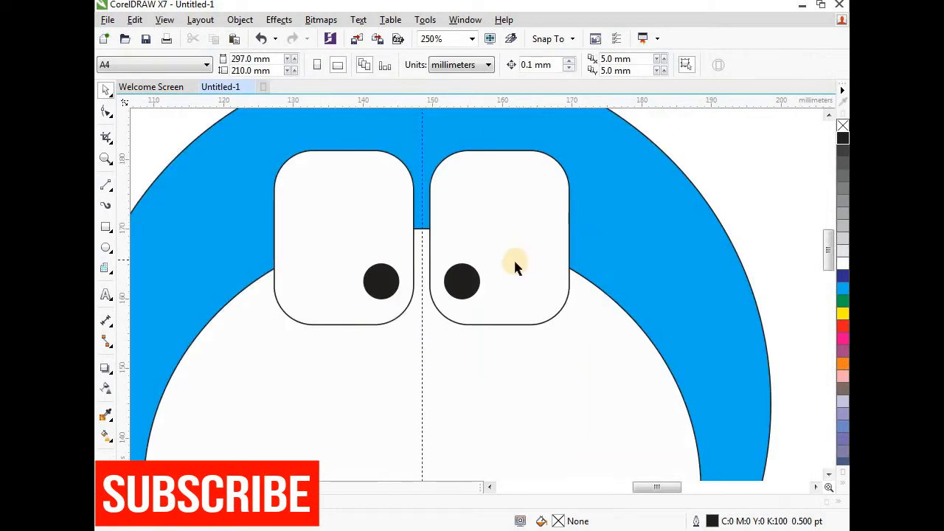
scroll(515, 257, "down", 1)
left_click(105, 250)
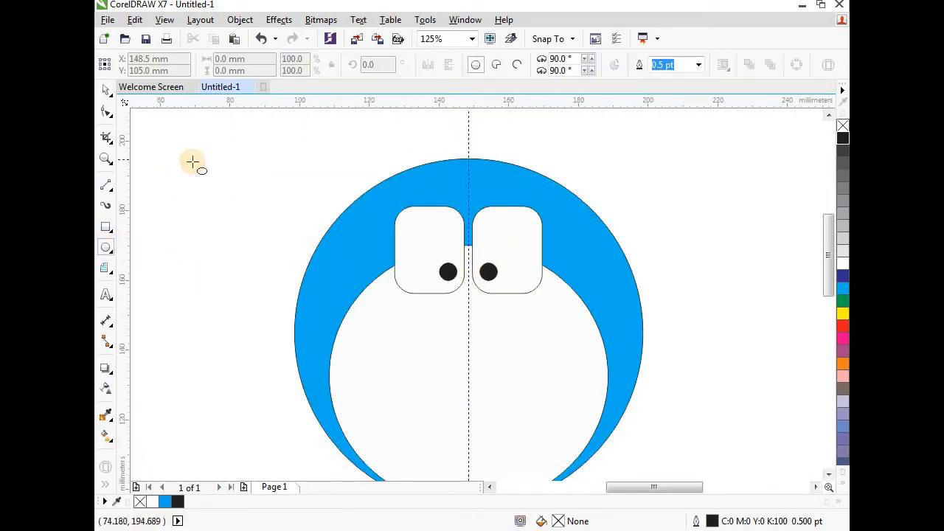
left_click_drag(194, 160, 244, 211)
left_click(105, 89)
left_click_drag(209, 181, 230, 181)
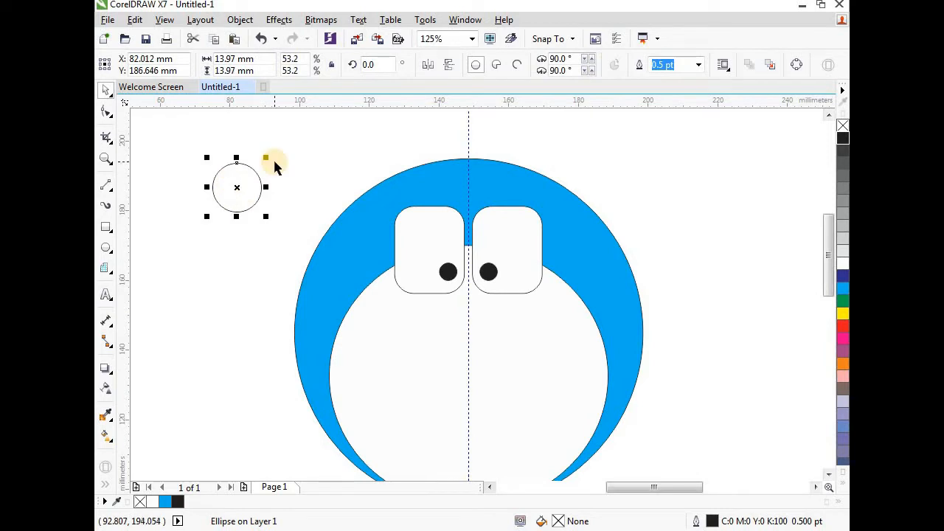
left_click(221, 59)
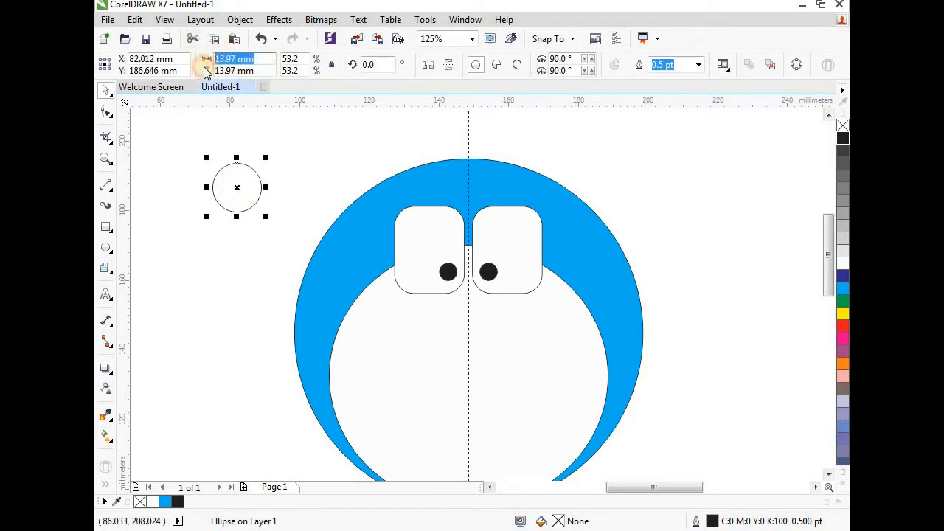
type("10")
key("Tab")
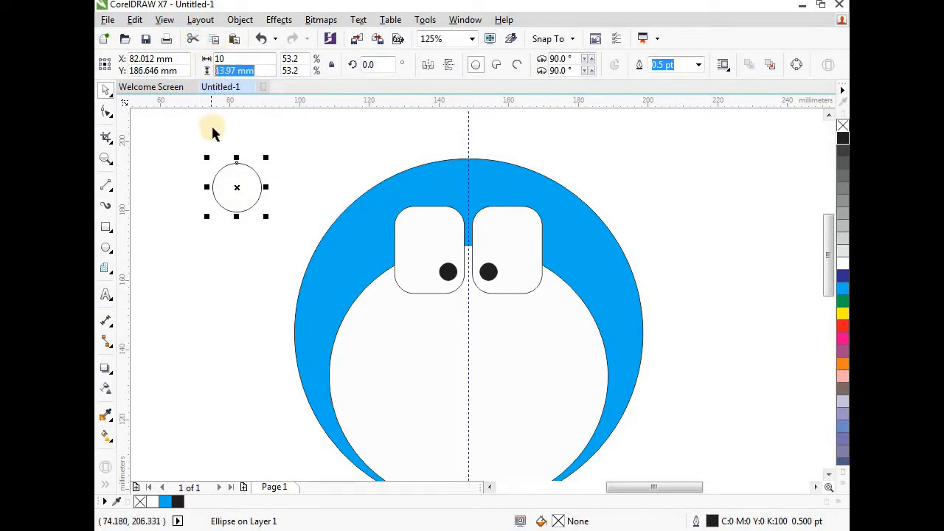
type("10")
key("Return")
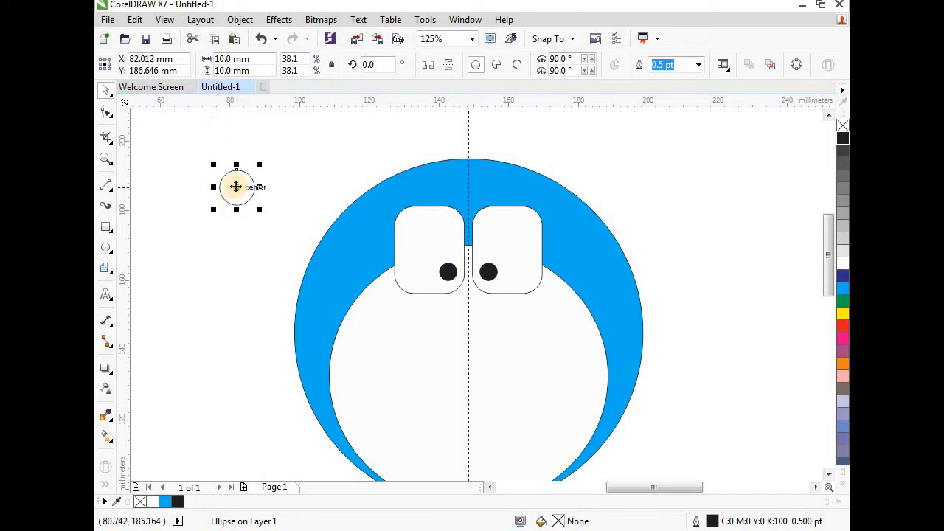
Step: Centre the 10 mm circle on the vertical guideline just below the eyes and fill it with red (C:0 M:100 Y:100 K:0)
left_click_drag(237, 186, 467, 304)
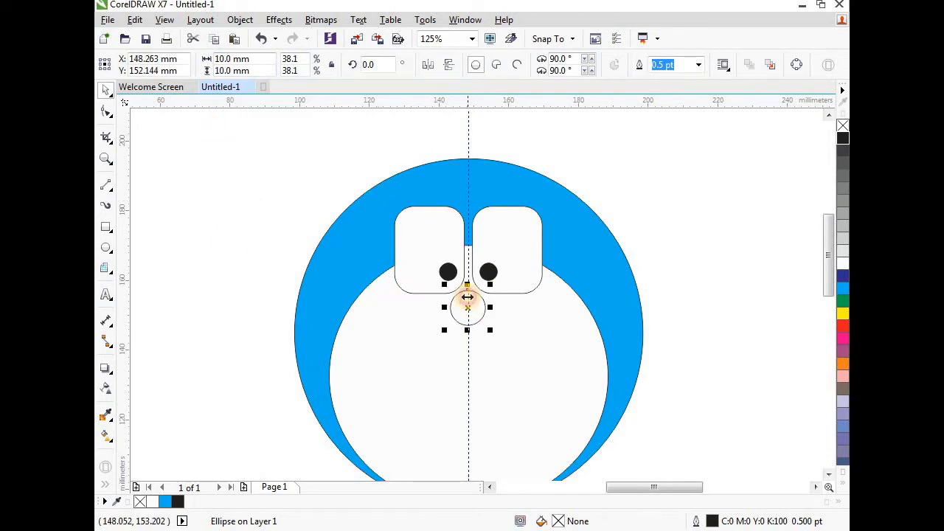
scroll(467, 299, "up", 3)
scroll(470, 344, "up", 1)
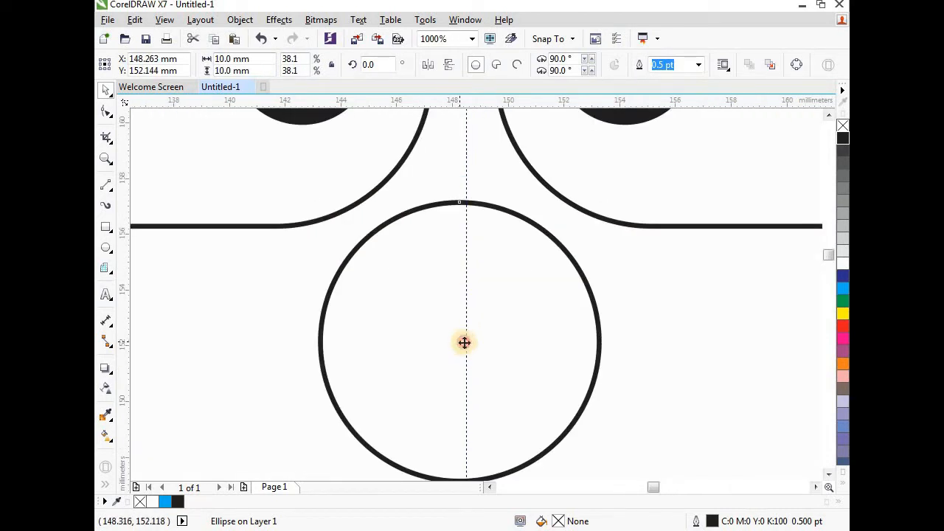
left_click_drag(465, 343, 487, 336)
scroll(442, 280, "down", 1)
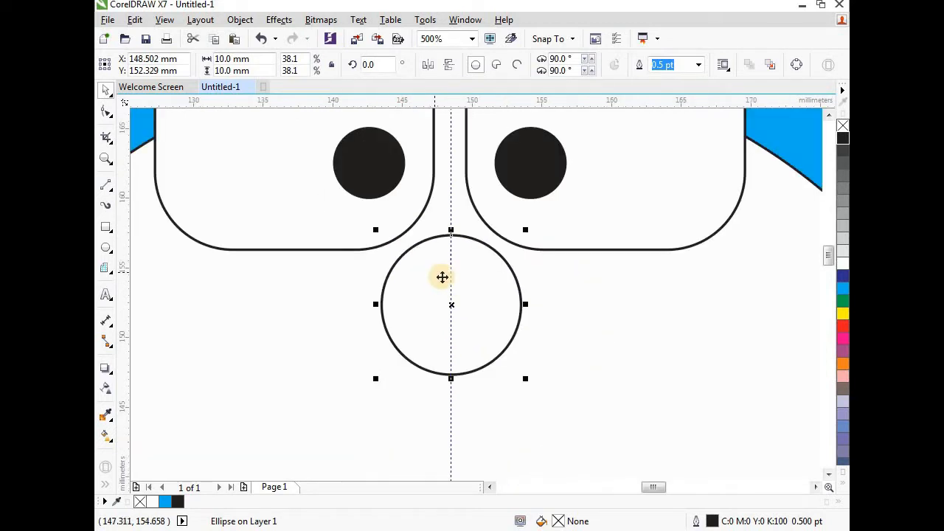
left_click(843, 327)
scroll(453, 240, "down", 2)
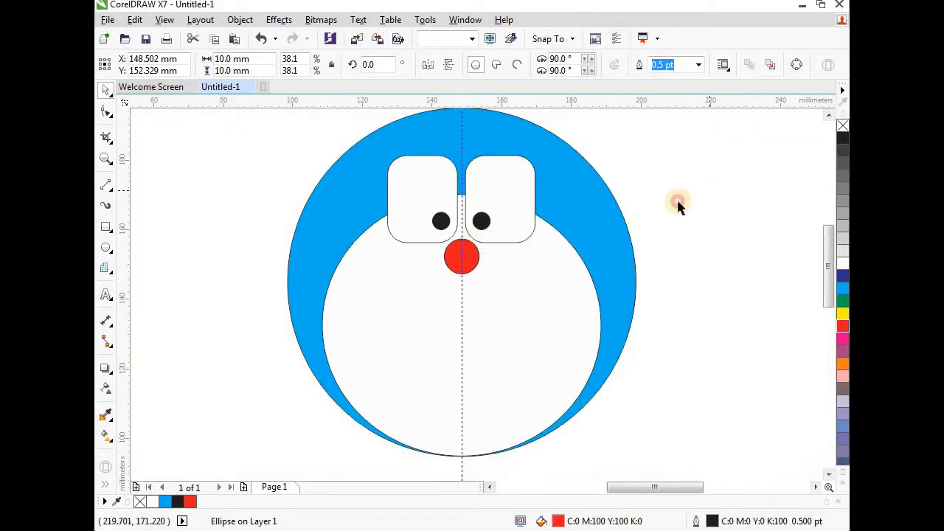
left_click(678, 206)
Step: Draw a small circle left of the head and set its width and height to 3 mm
left_click(105, 249)
scroll(216, 266, "up", 1)
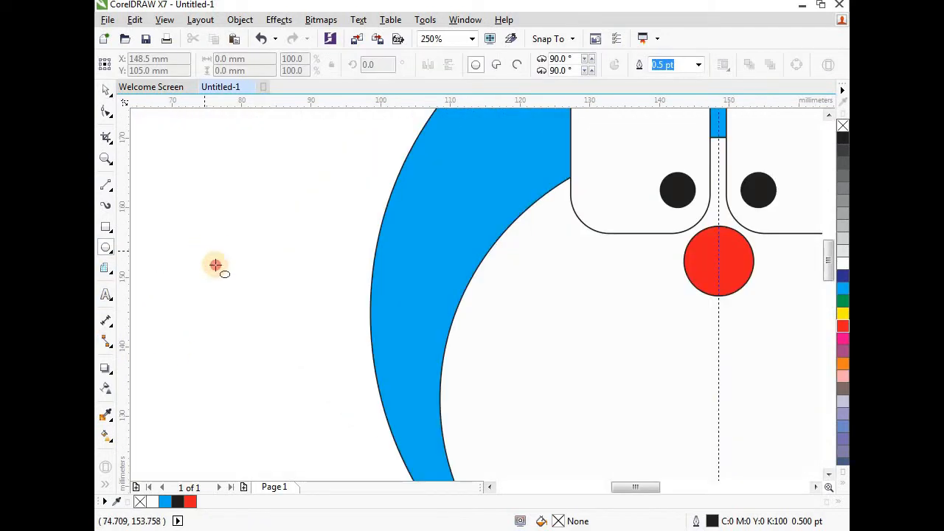
left_click_drag(216, 265, 234, 281)
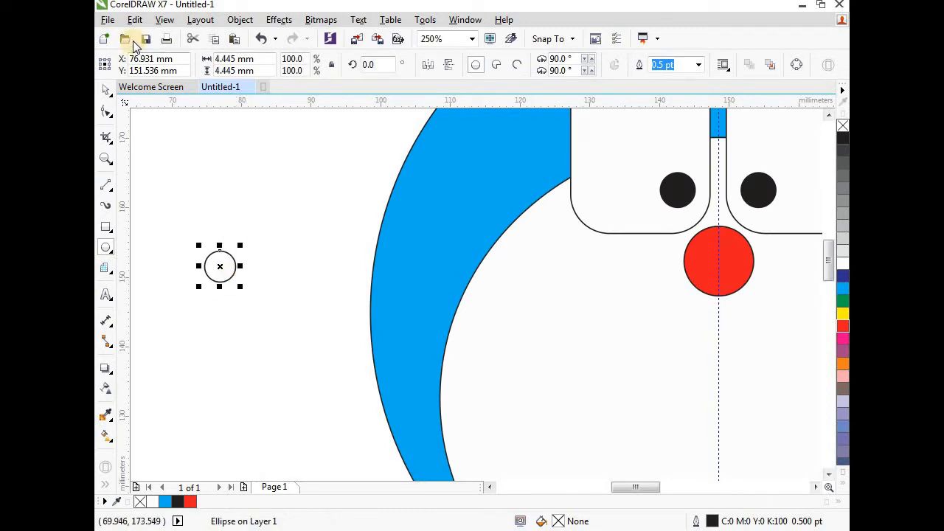
left_click(235, 59)
type("3")
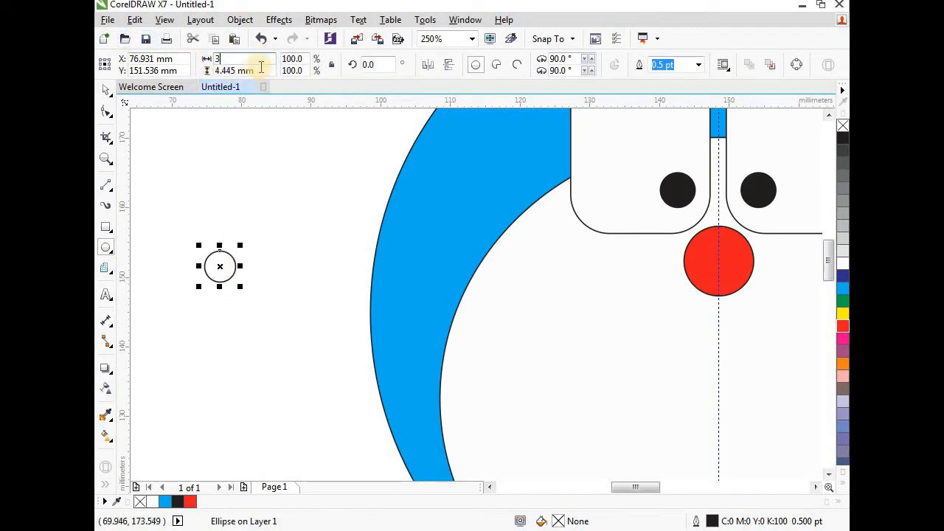
key("Tab")
type("3")
key("Return")
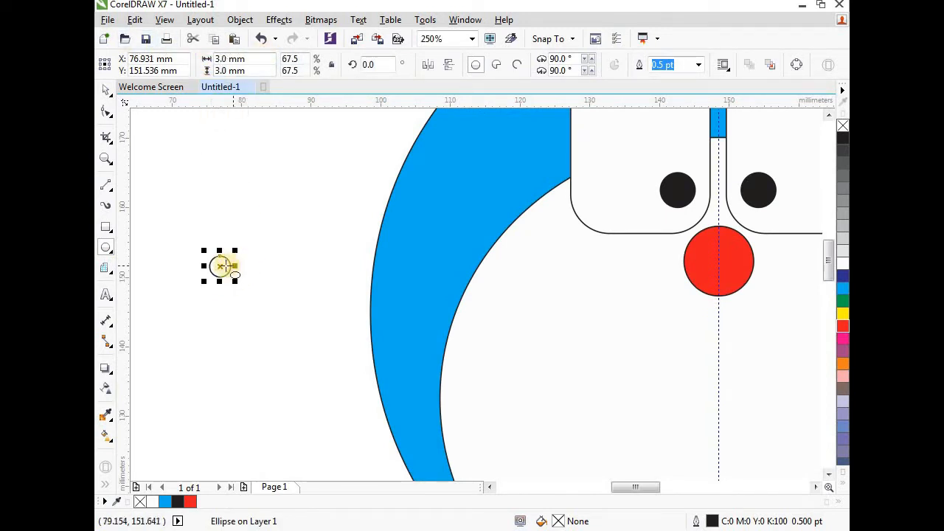
Step: Fill the 3 mm circle with white and place it on the upper right part of the red nose
left_click(106, 89)
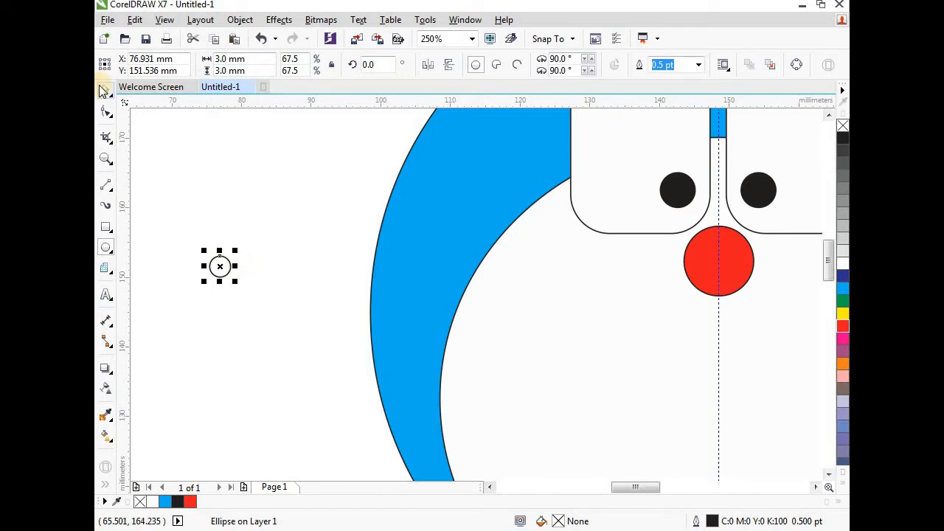
left_click(843, 264)
left_click_drag(221, 269, 730, 249)
scroll(759, 246, "up", 1)
scroll(719, 250, "up", 1)
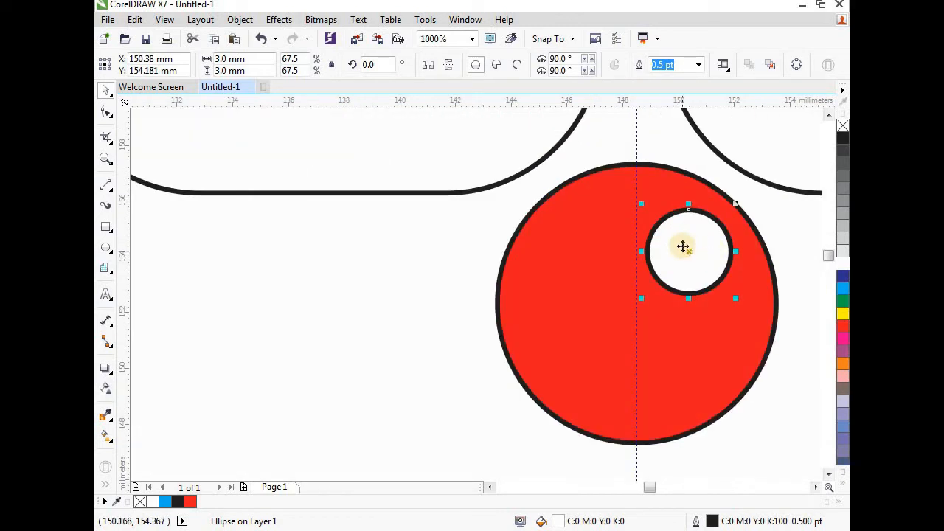
Step: Set the outline width of the white nose highlight to None
left_click(699, 65)
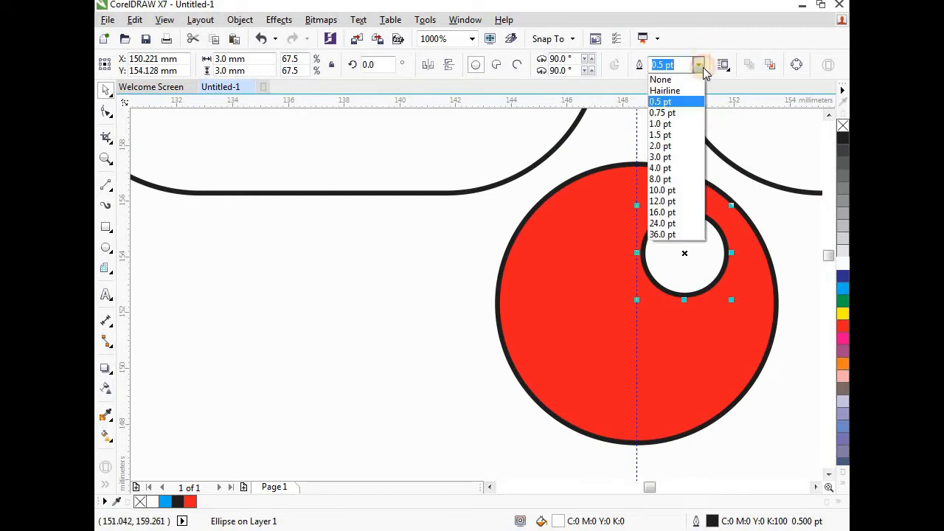
left_click(680, 80)
scroll(637, 253, "down", 3)
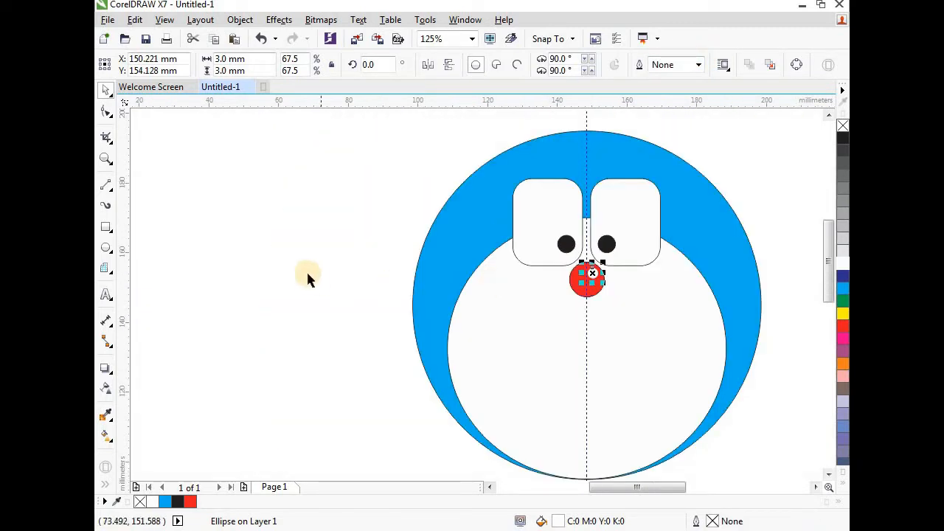
left_click(304, 271)
Step: Shift the white highlight slightly down and right on the nose, to about X 150.5 mm, Y 154 mm
scroll(295, 273, "down", 1)
scroll(438, 273, "up", 1)
scroll(437, 267, "up", 2)
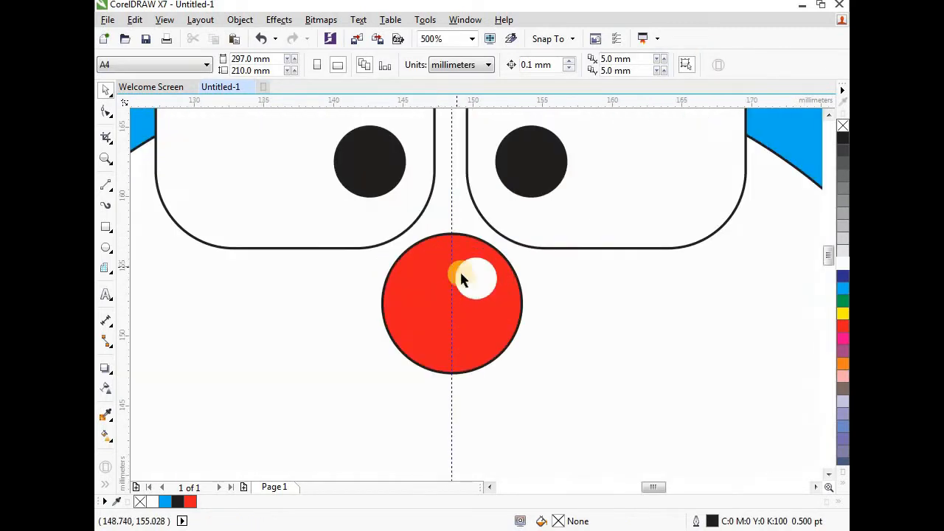
left_click(481, 296)
scroll(481, 296, "up", 1)
left_click_drag(482, 275, 490, 279)
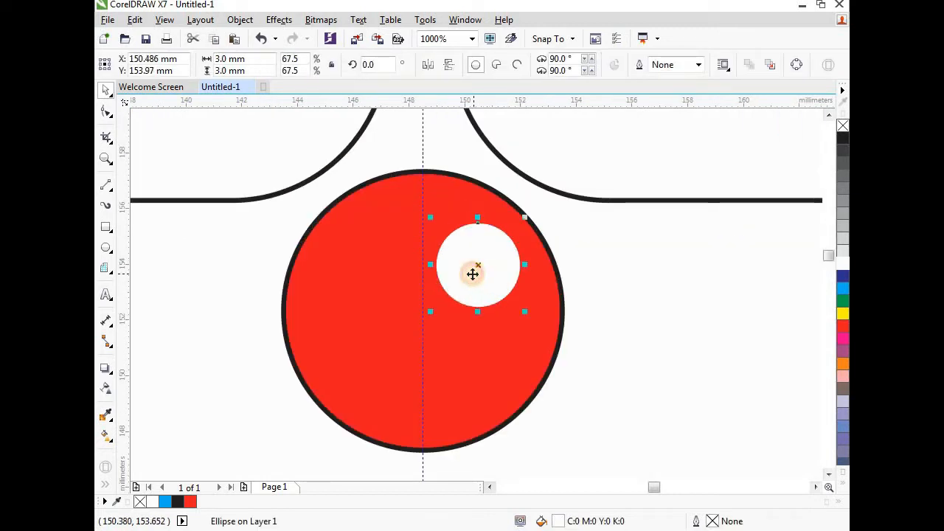
scroll(470, 273, "down", 2)
scroll(539, 237, "down", 1)
left_click_drag(260, 215, 583, 308)
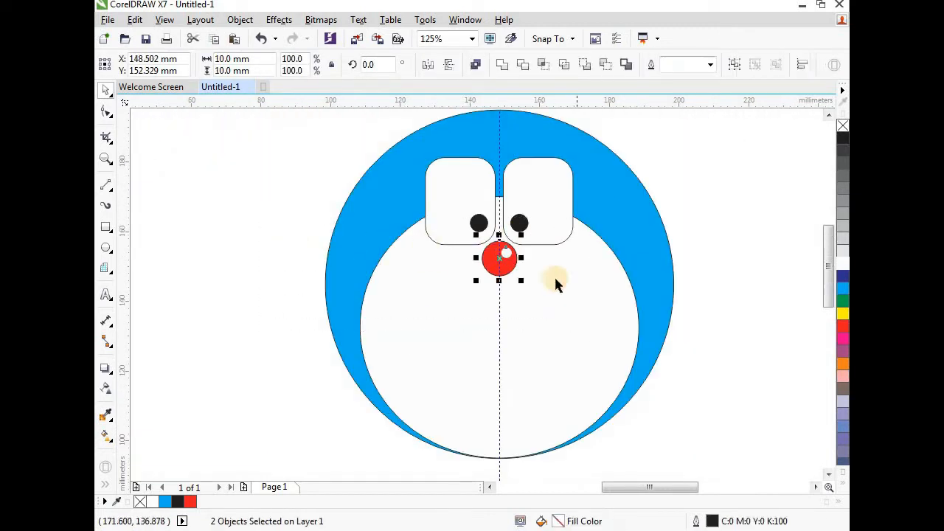
scroll(548, 276, "up", 1)
scroll(539, 278, "down", 1)
left_click(389, 272)
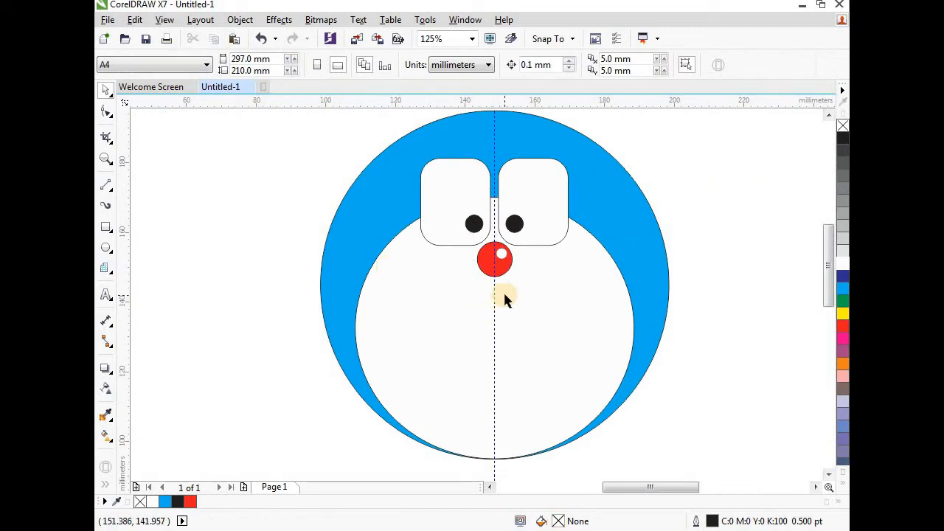
scroll(503, 299, "up", 1)
scroll(476, 279, "down", 1)
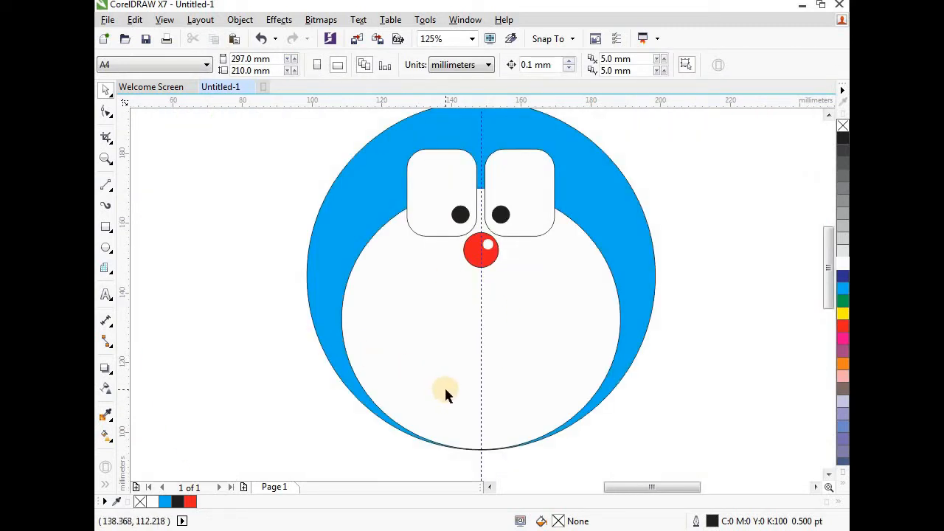
scroll(484, 365, "up", 1)
scroll(485, 367, "down", 1)
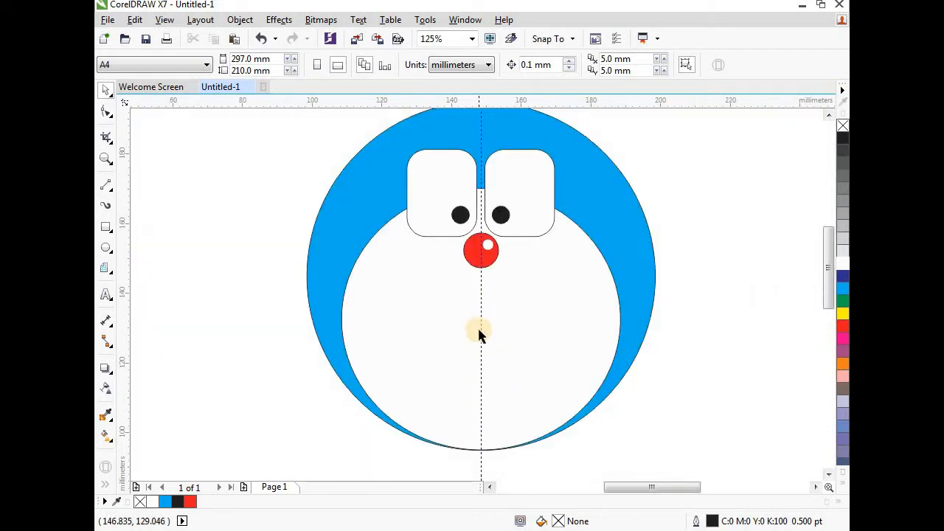
left_click(432, 161)
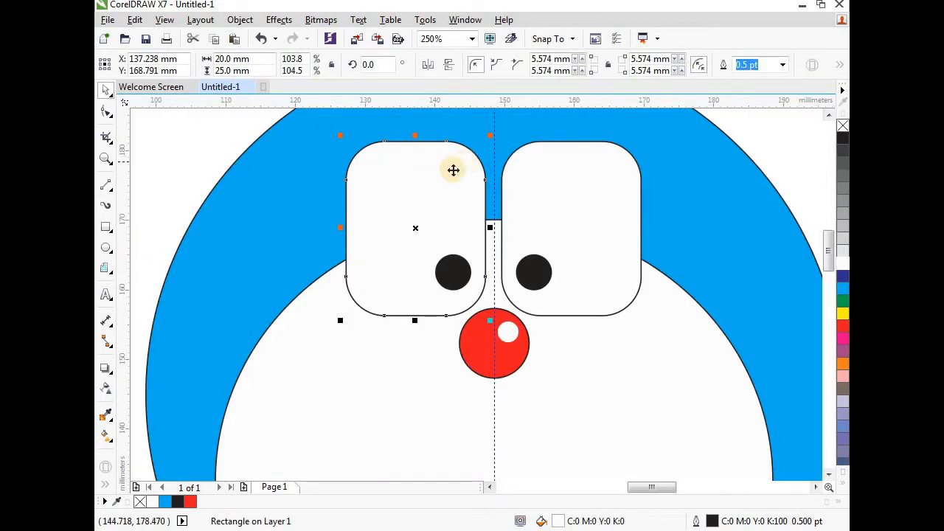
scroll(453, 169, "down", 2)
left_click(259, 210)
scroll(451, 365, "up", 2)
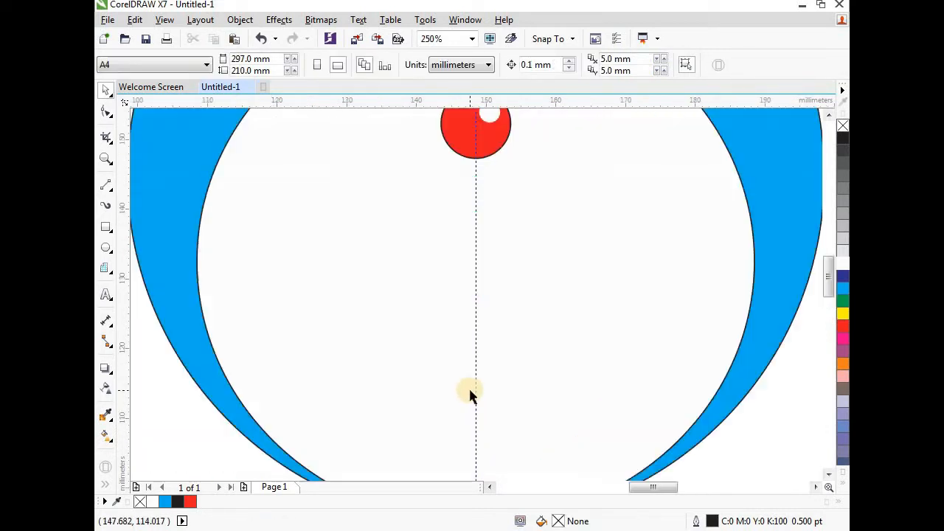
scroll(399, 360, "down", 2)
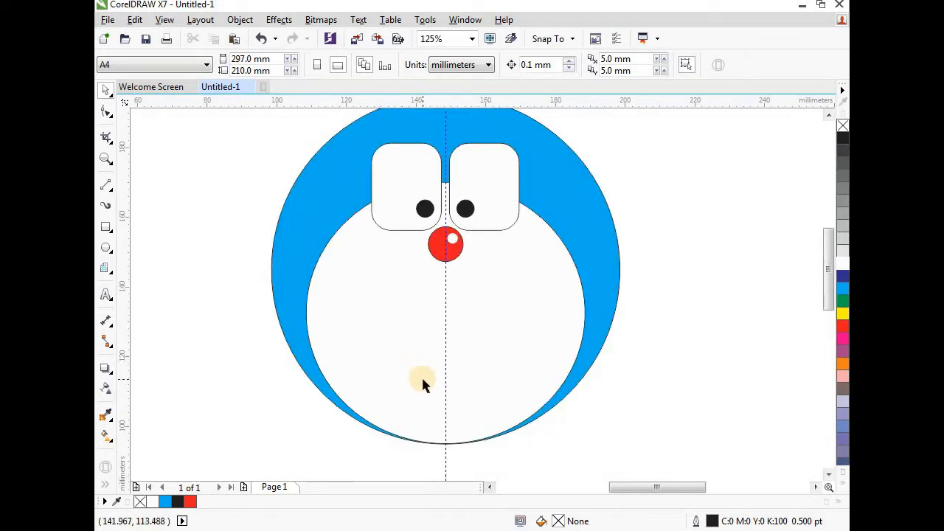
Step: Draw a vertical straight line left of the head and set its height to 25 mm
left_click(105, 184)
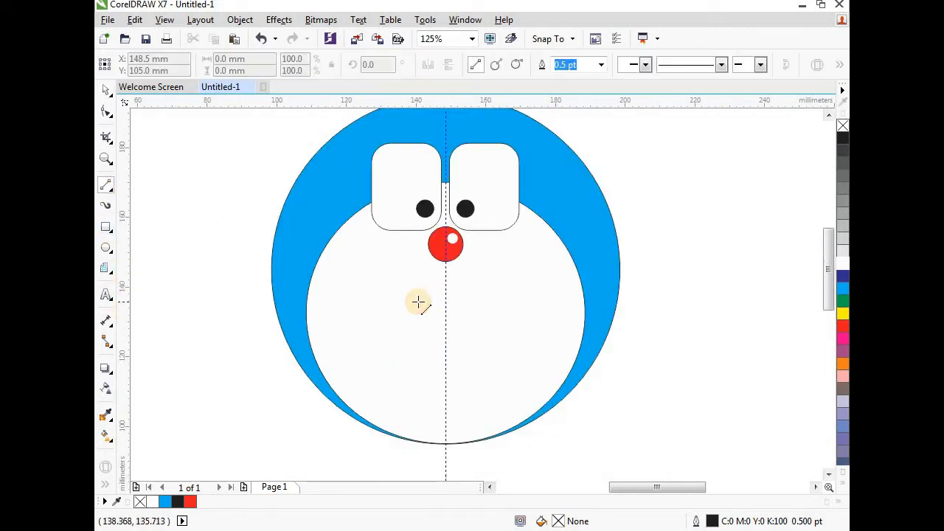
left_click_drag(211, 241, 204, 359)
scroll(216, 345, "up", 2)
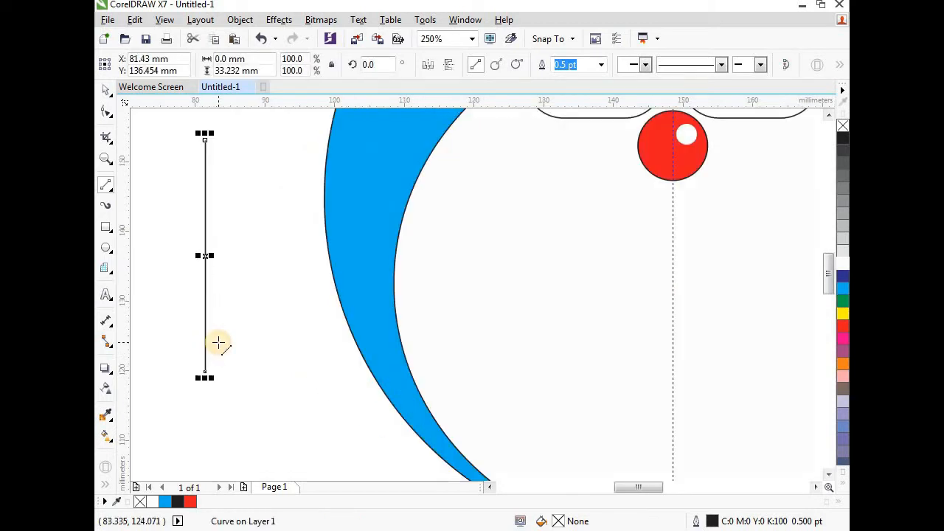
left_click(258, 70)
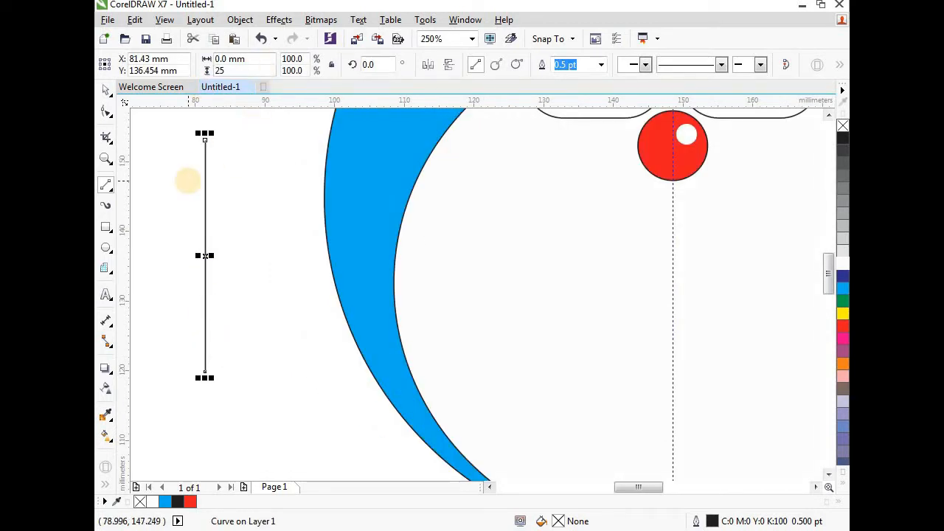
key("Return")
left_click(106, 90)
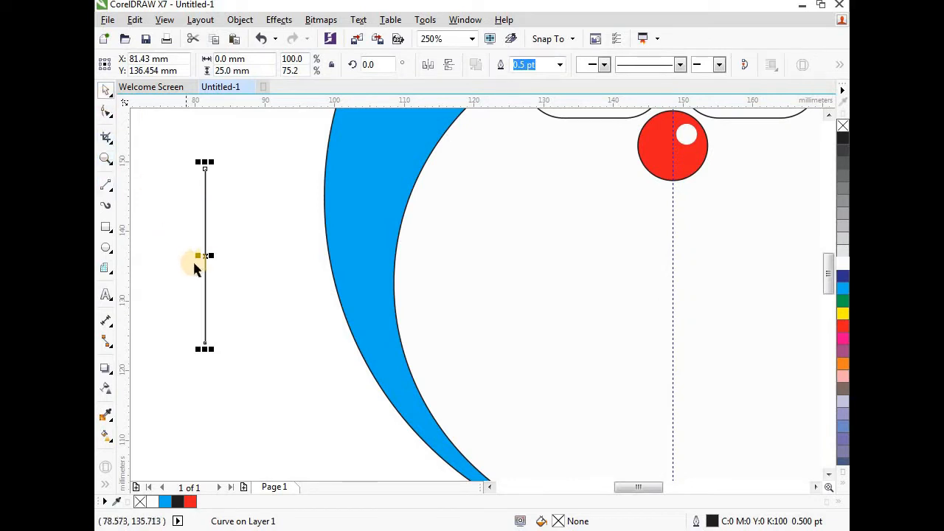
Step: Move the 25 mm line onto the vertical guideline just below the red nose, centred at about X 148.5 mm, Y 132.6 mm
left_click_drag(205, 258, 676, 281)
scroll(662, 274, "down", 1)
scroll(524, 229, "up", 2)
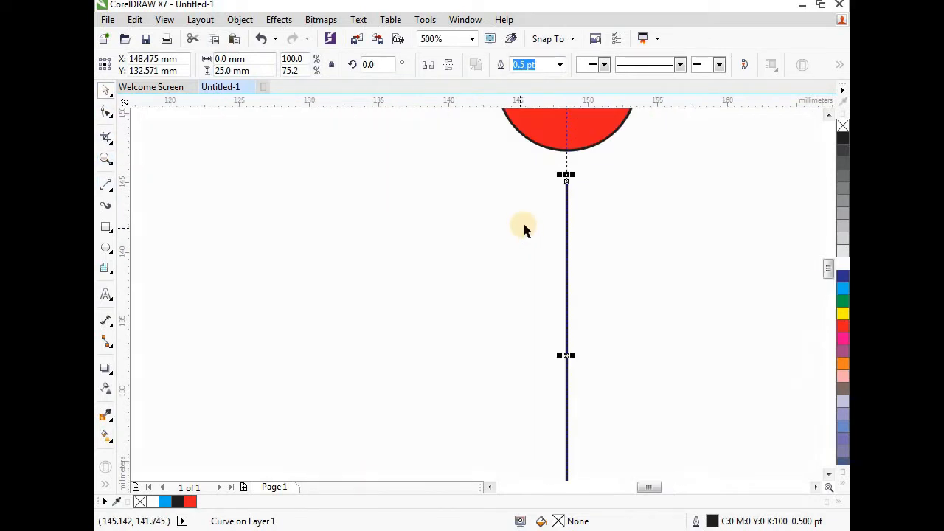
scroll(523, 225, "down", 2)
left_click(316, 239)
scroll(335, 265, "down", 1)
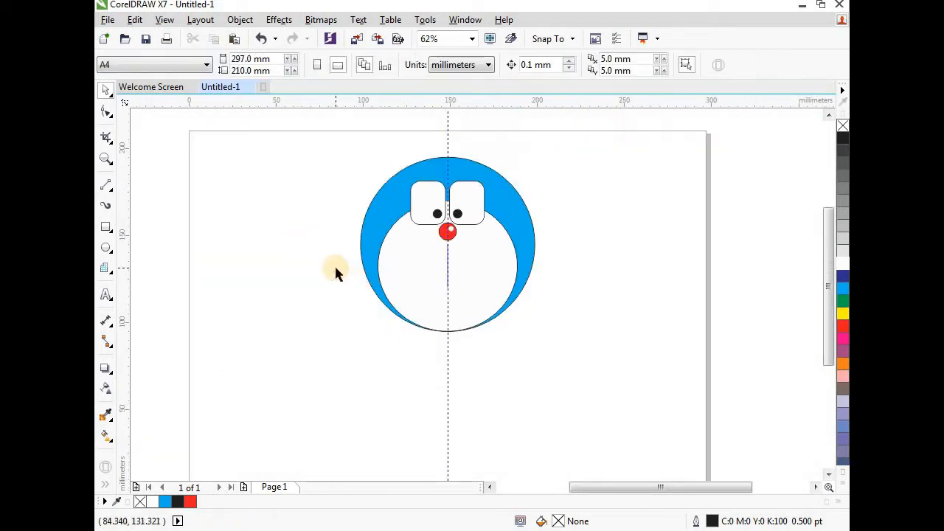
scroll(333, 264, "up", 1)
scroll(334, 264, "down", 1)
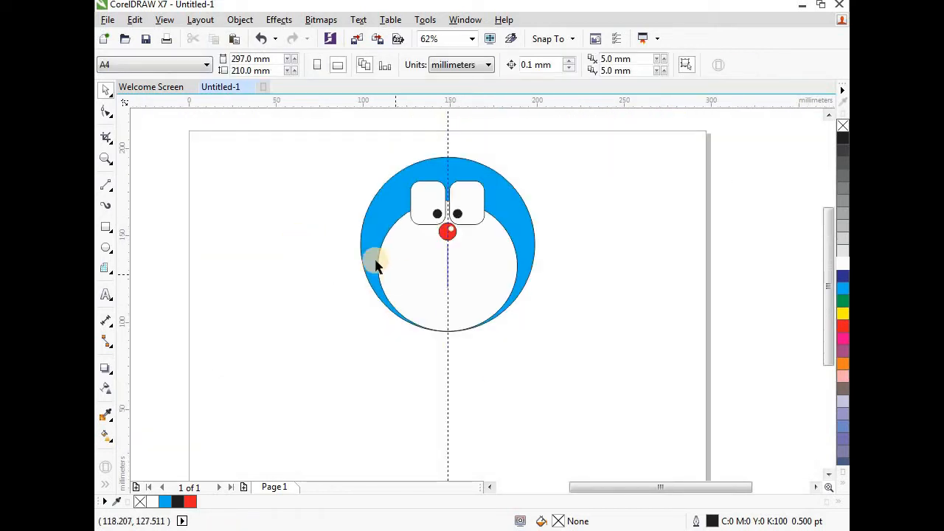
Step: Draw a circle about 76 mm in diameter left of the head and shift it slightly right and down
left_click(105, 248)
left_click_drag(226, 246, 292, 307)
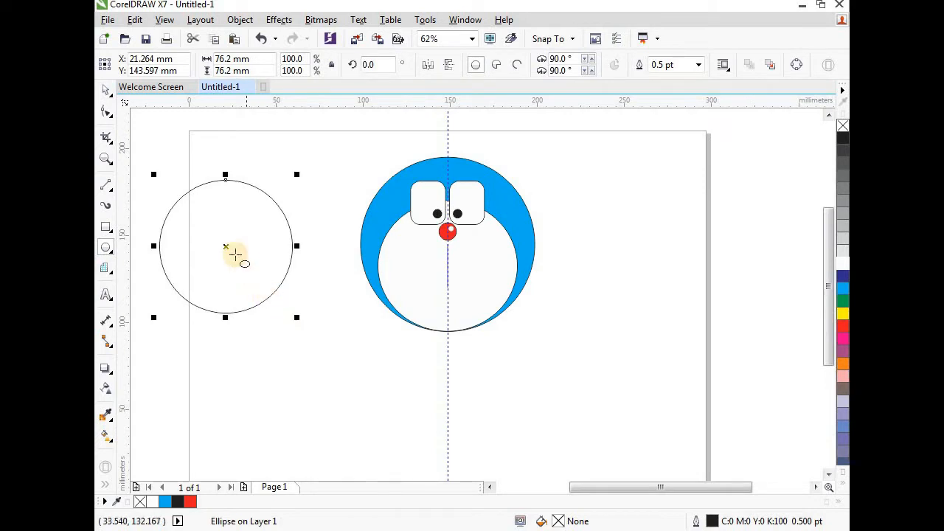
left_click(105, 89)
left_click_drag(271, 231, 293, 242)
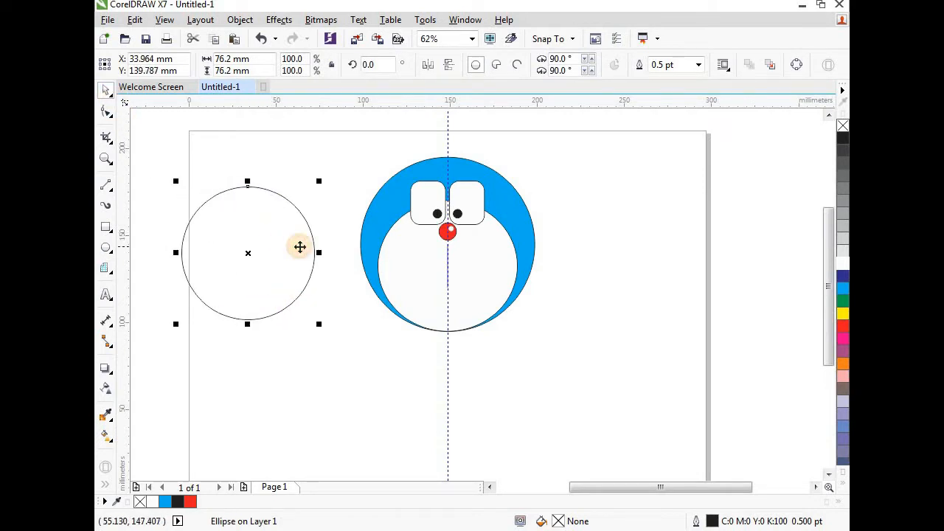
Step: Set the width and height of the circle left of the head to 70 mm
left_click_drag(253, 59, 207, 72)
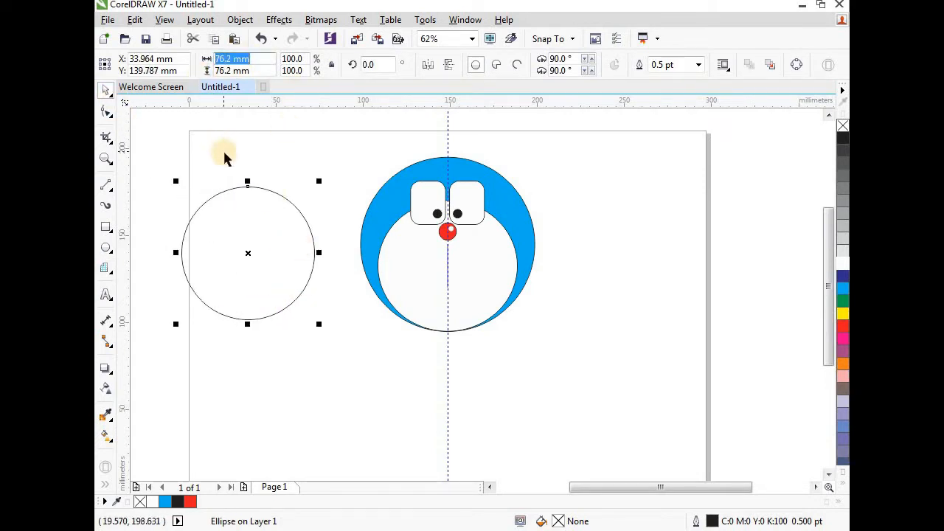
type("7")
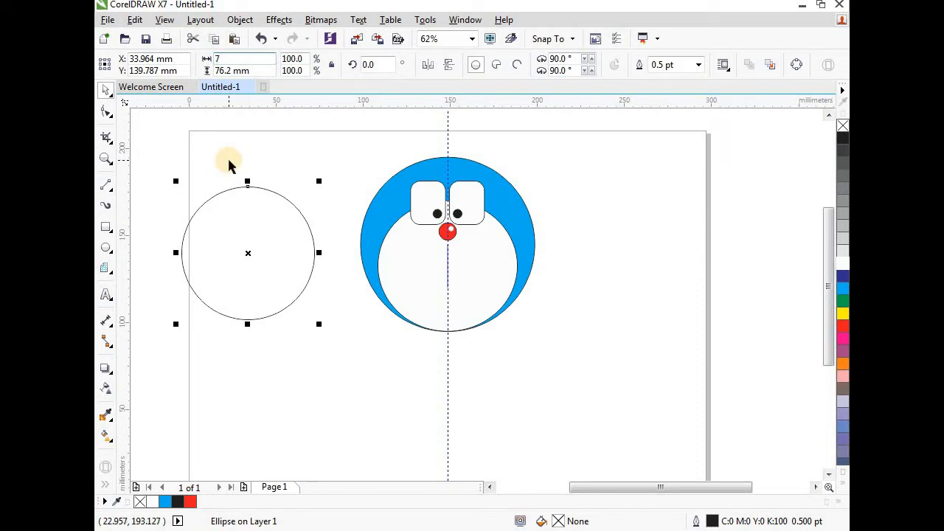
type("0")
left_click_drag(258, 71, 215, 71)
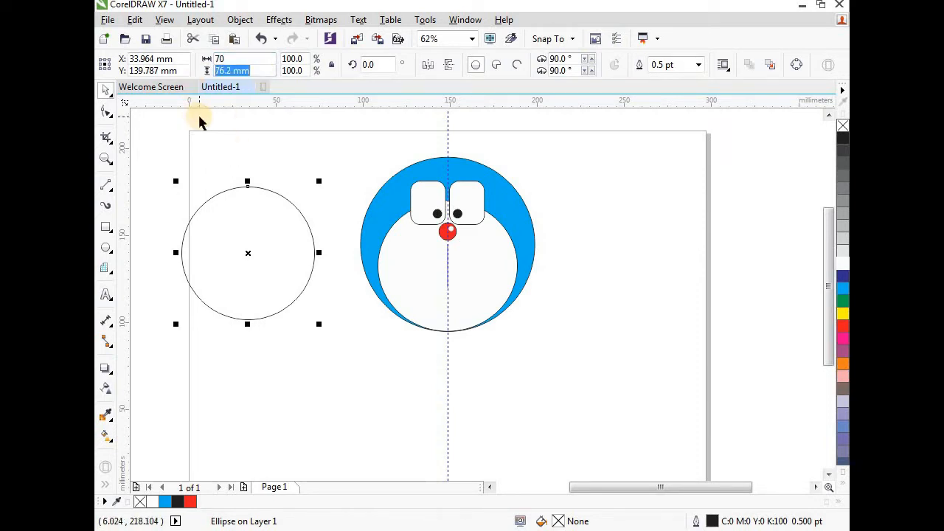
type("70")
key("Return")
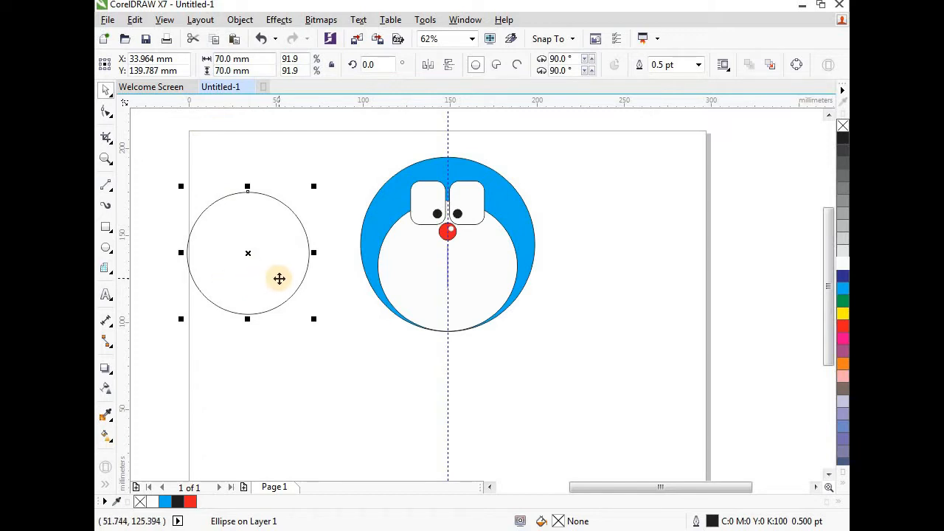
Step: Open the 70 mm circle into a smile-shaped lower arc running from about 195° to 342° with the Shape tool
scroll(274, 277, "down", 1)
scroll(262, 274, "up", 1)
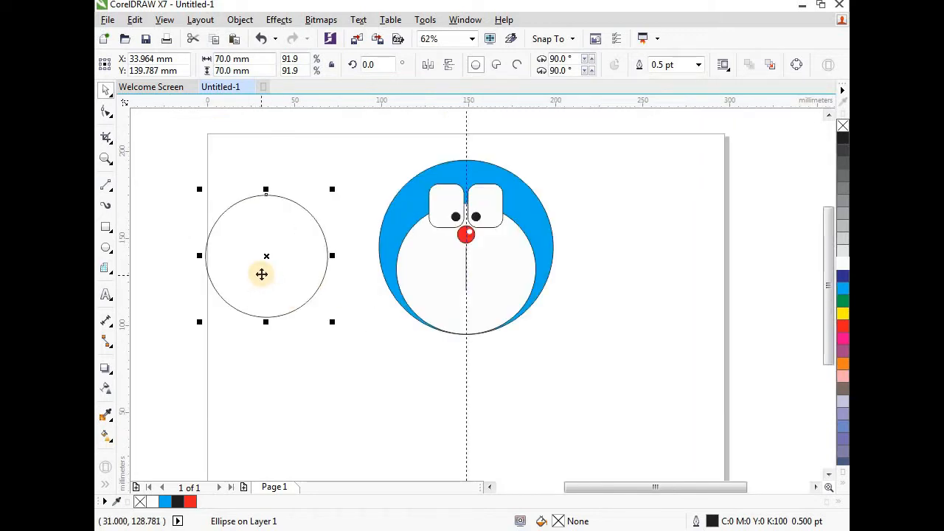
left_click(105, 112)
left_click_drag(265, 195, 352, 287)
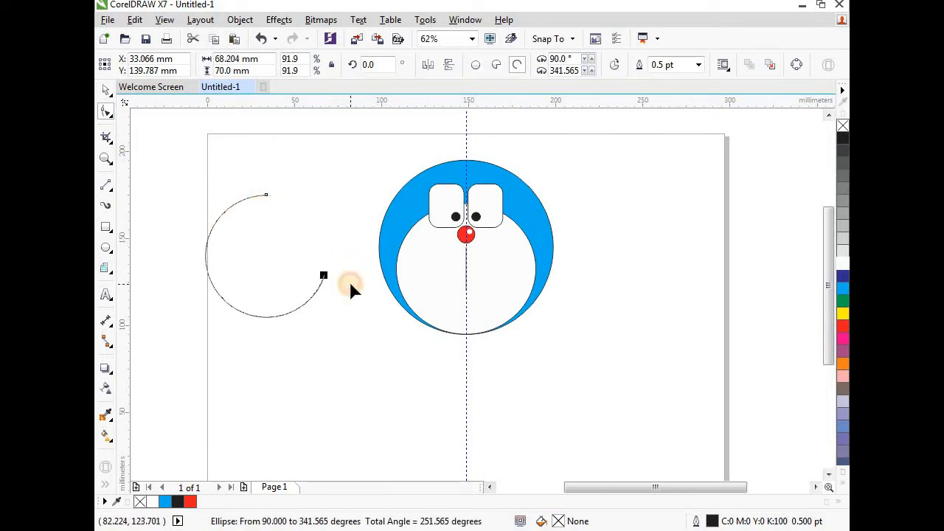
left_click_drag(266, 195, 207, 272)
scroll(206, 271, "up", 3)
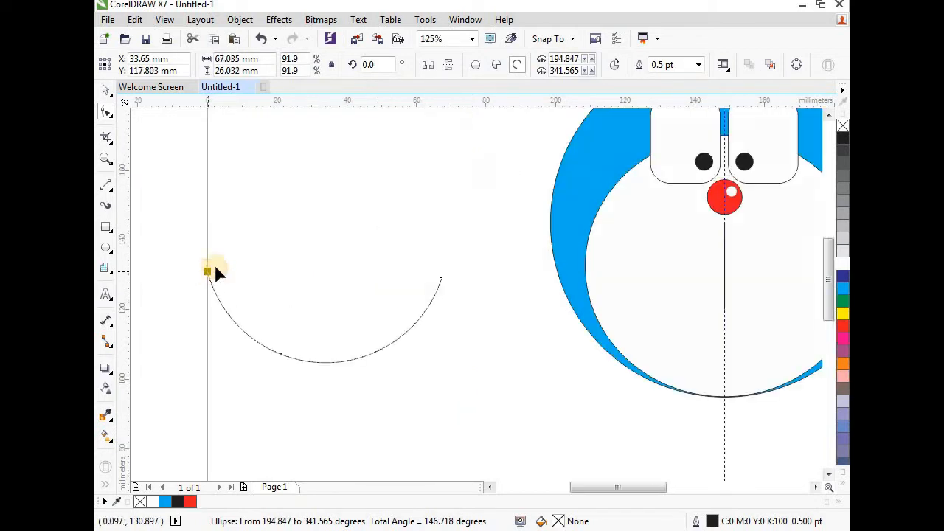
key("space")
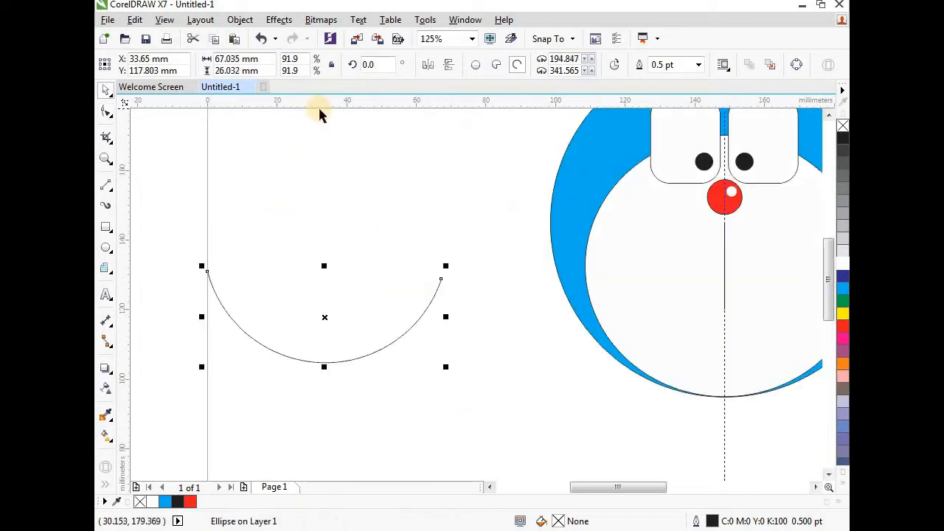
Step: Place a horizontal guideline through the arc's right end at about Y 128.8 mm and shorten the arc's left end to about 210°
left_click(324, 278)
left_click(261, 350)
scroll(261, 351, "up", 3)
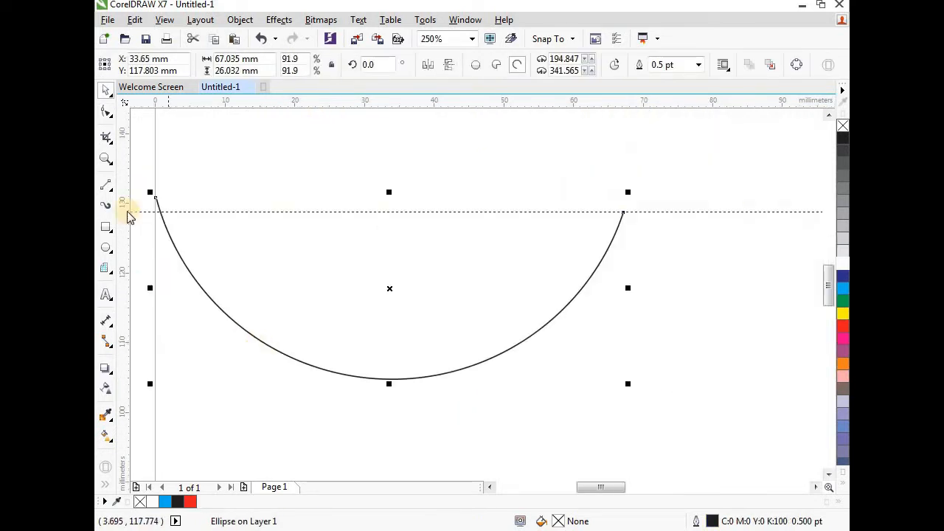
left_click(106, 113)
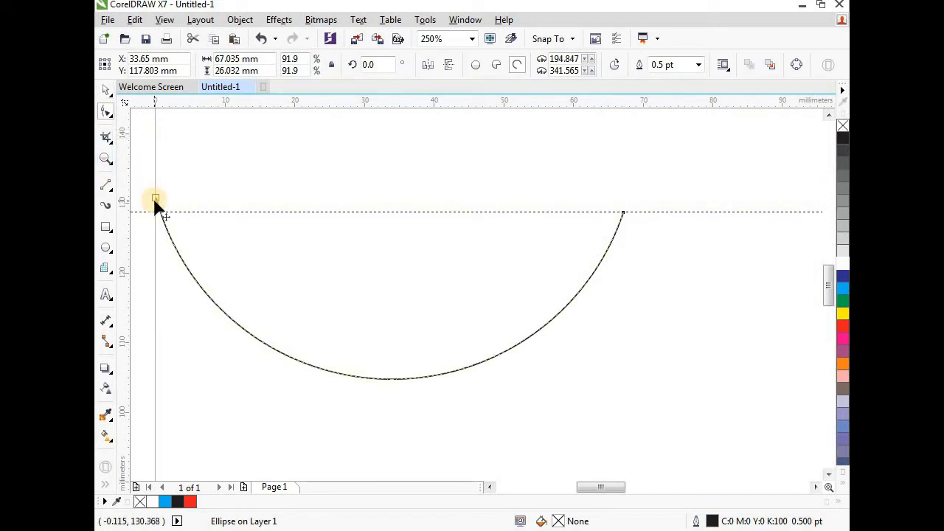
left_click_drag(155, 200, 168, 260)
key("space")
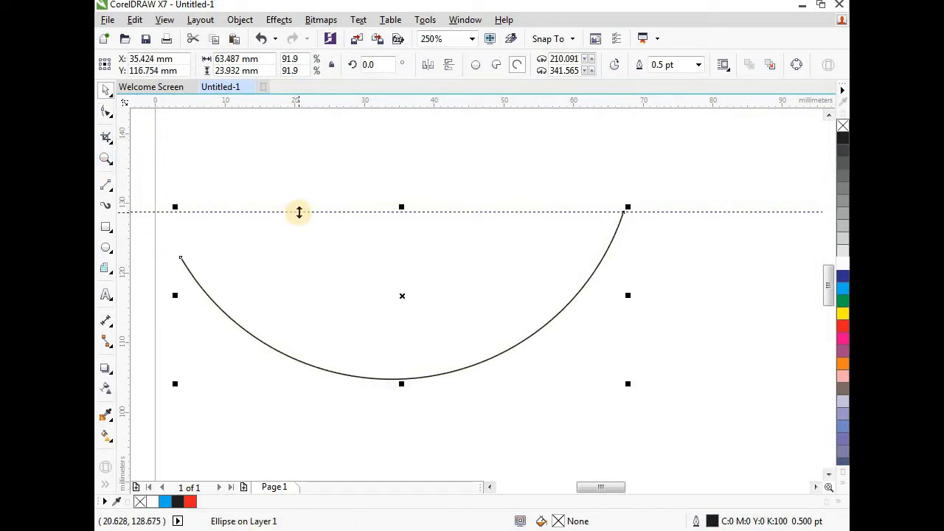
Step: Lower the horizontal guideline to about Y 116 mm and shorten both arc ends to it, at about 223° and 317°
left_click_drag(300, 212, 305, 301)
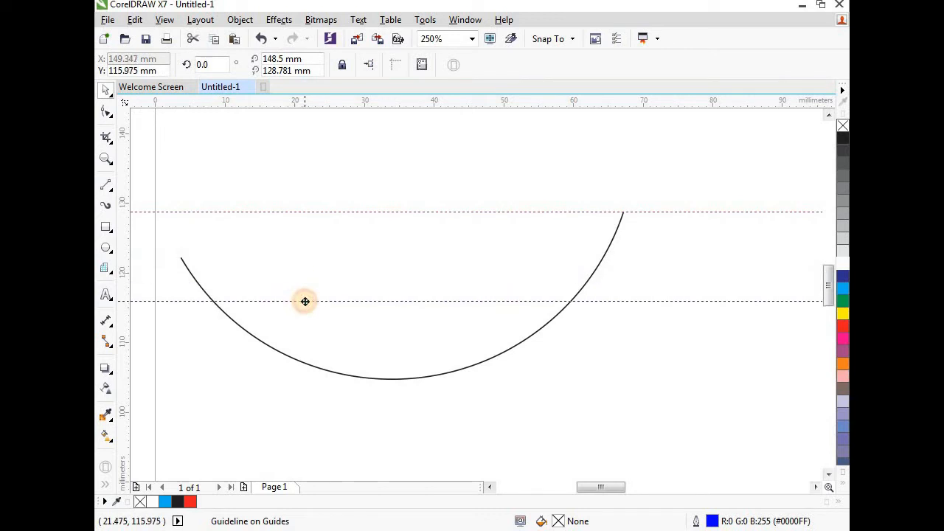
left_click(263, 351)
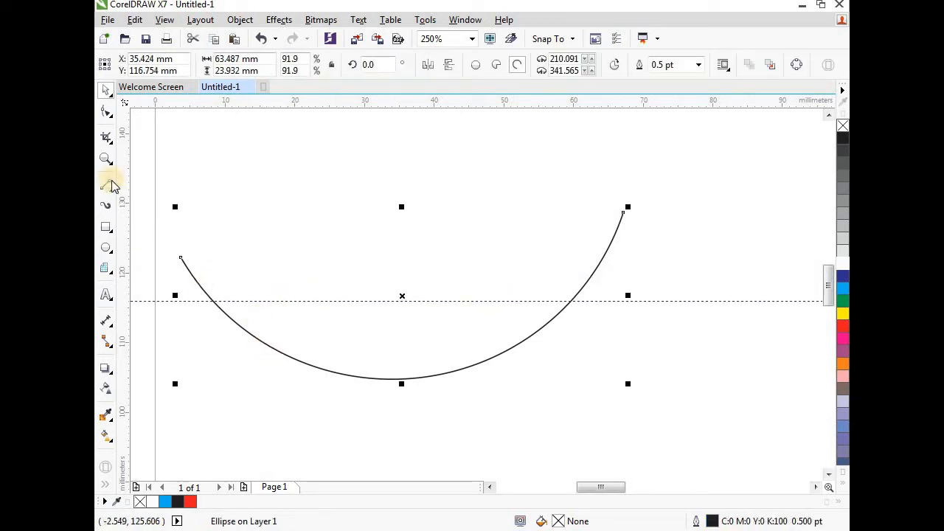
left_click(106, 111)
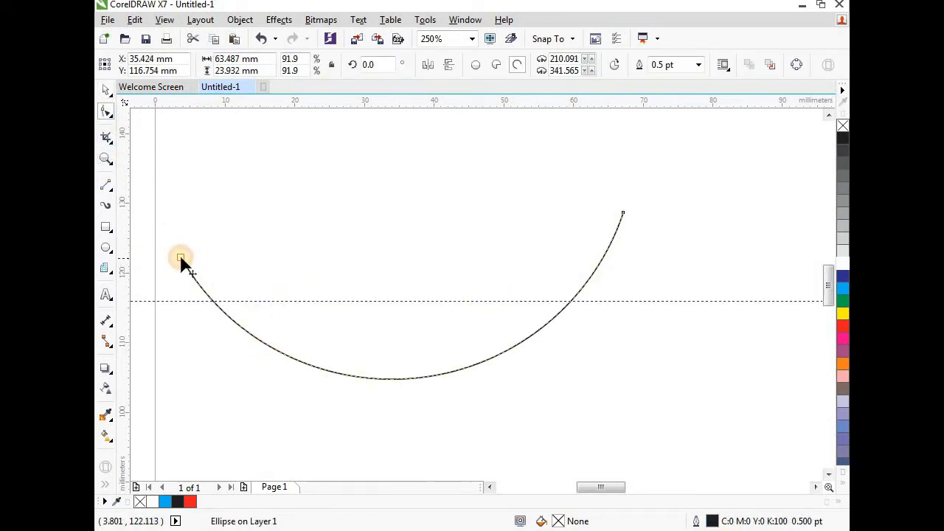
left_click_drag(180, 259, 209, 312)
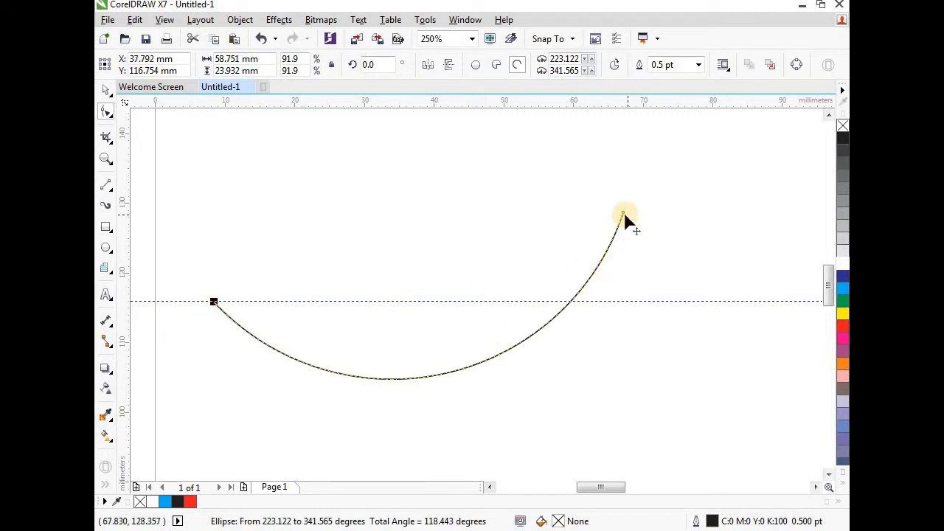
left_click_drag(624, 219, 584, 318)
scroll(472, 247, "down", 1)
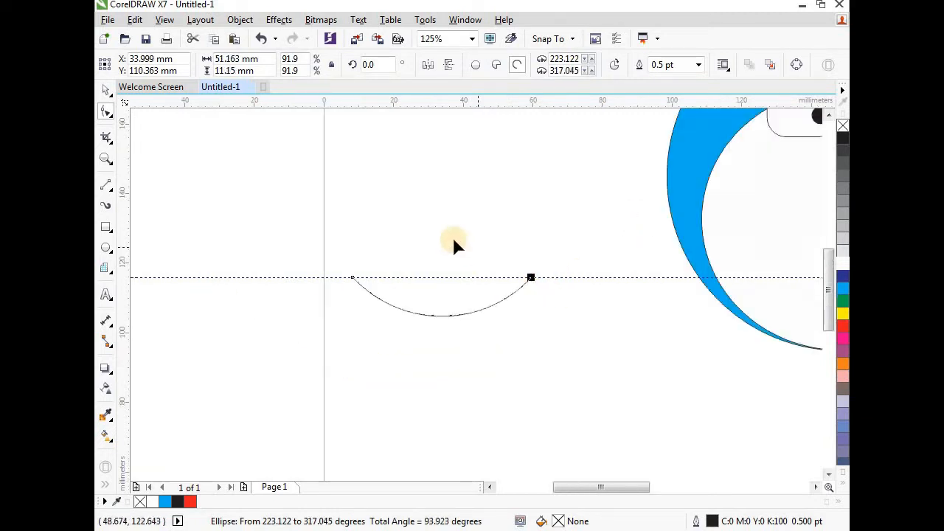
Step: Move the smile arc onto the lower white face across the vertical line, centred at about X 148.3 mm, Y 118.8 mm
left_click(105, 89)
scroll(303, 252, "down", 1)
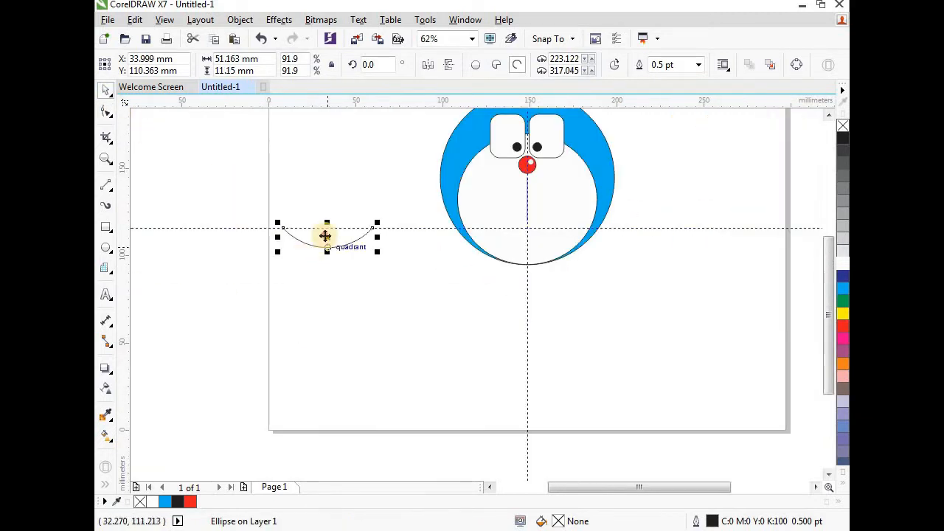
left_click_drag(325, 236, 504, 178)
scroll(528, 233, "up", 2)
scroll(528, 233, "up", 1)
scroll(449, 217, "down", 2)
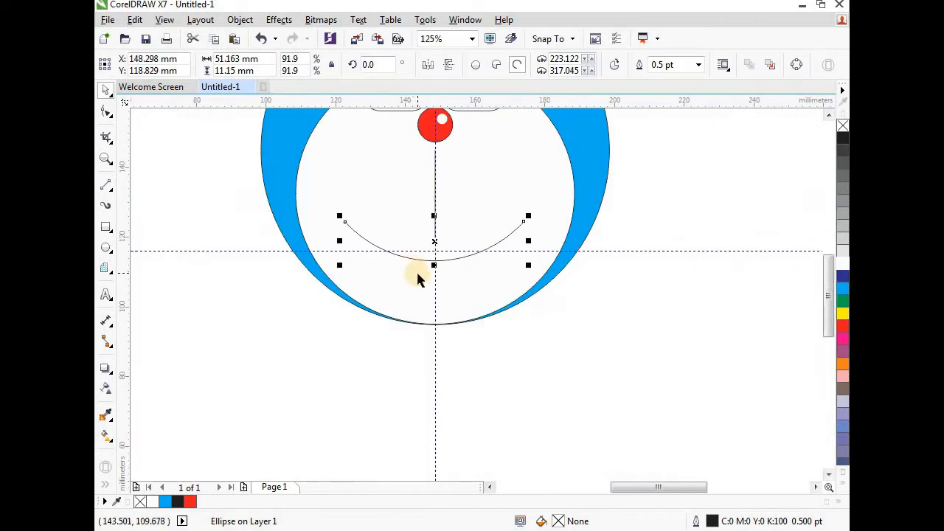
Step: Move the horizontal guideline below the page to about Y -32 mm and the vertical guideline right of the head to about X 229 mm
scroll(439, 236, "down", 1)
left_click_drag(320, 253, 317, 469)
scroll(318, 400, "down", 1)
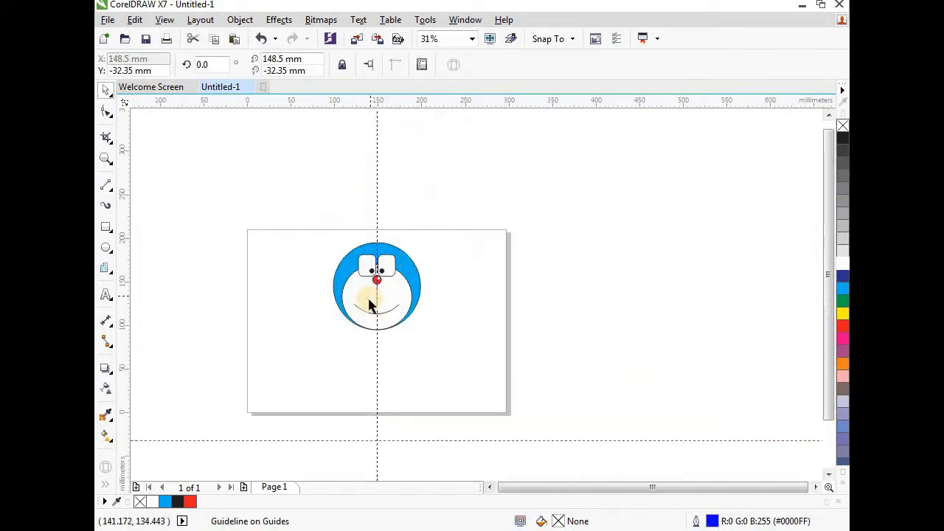
scroll(371, 299, "up", 2)
left_click_drag(403, 438, 675, 464)
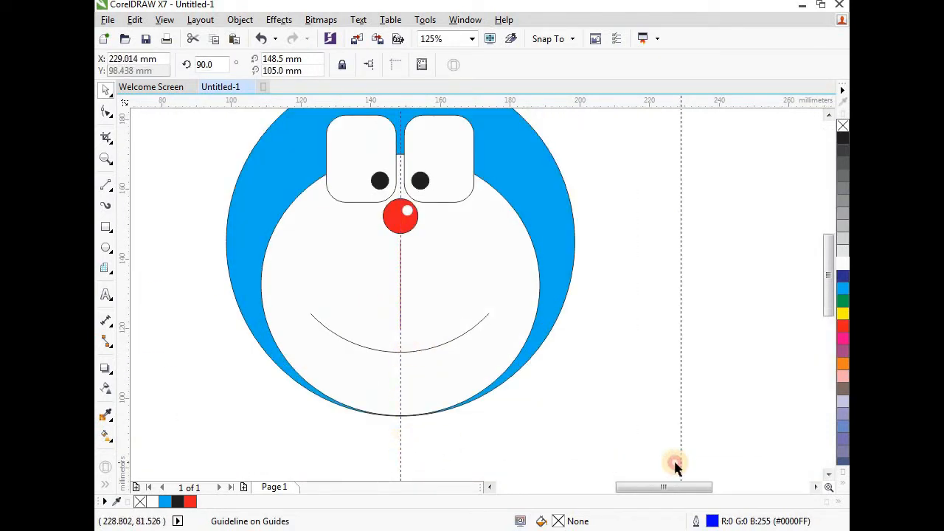
Step: Nudge the smile arc slightly up and right to centre it on the vertical line, at about X 148.6 mm, Y 120.4 mm
left_click(412, 355)
scroll(408, 355, "up", 1)
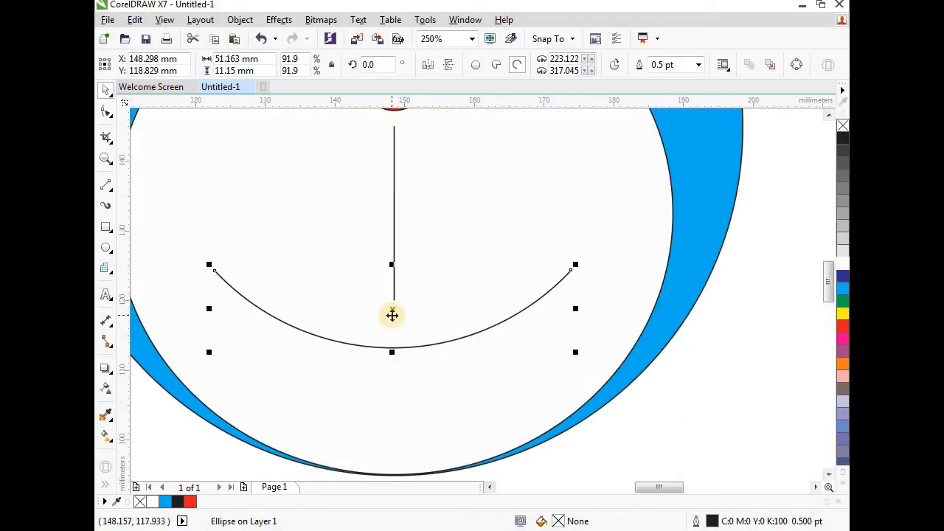
left_click_drag(396, 305, 399, 322)
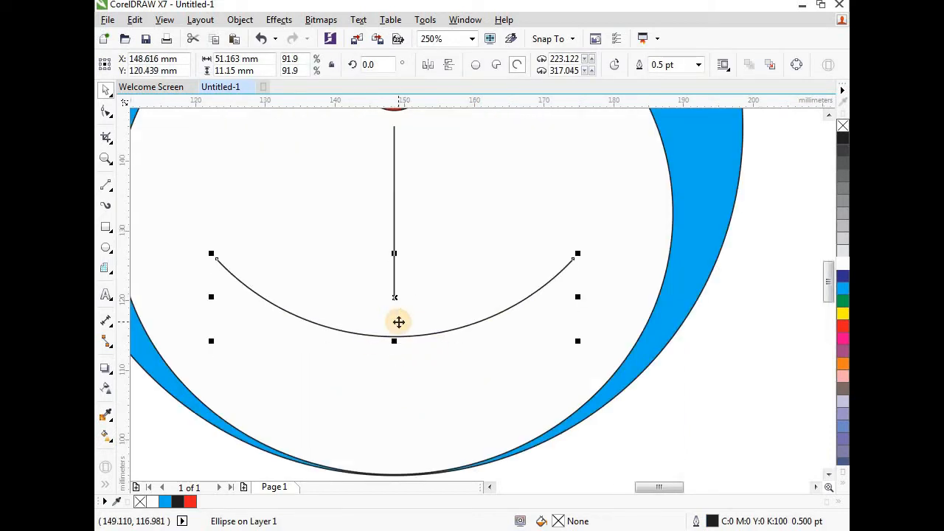
Step: Shorten the smile arc slightly at both ends, with its left end at about 231°
scroll(398, 321, "down", 1)
scroll(401, 316, "up", 1)
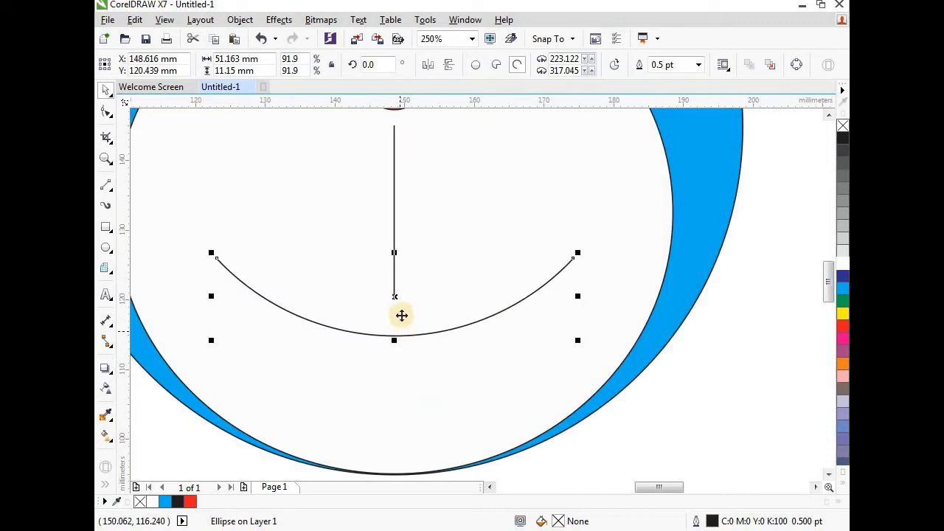
left_click(104, 112)
left_click_drag(217, 259, 239, 280)
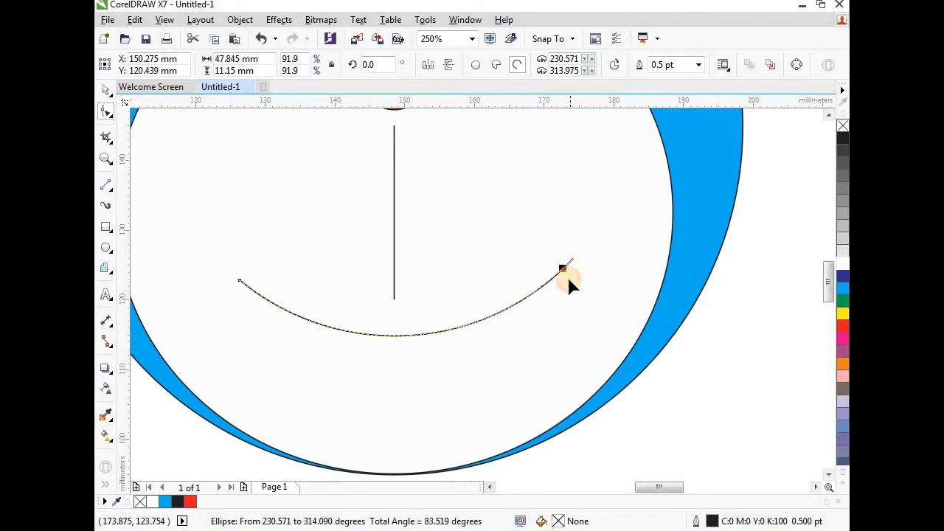
scroll(383, 225, "down", 1)
key("space")
left_click(602, 282)
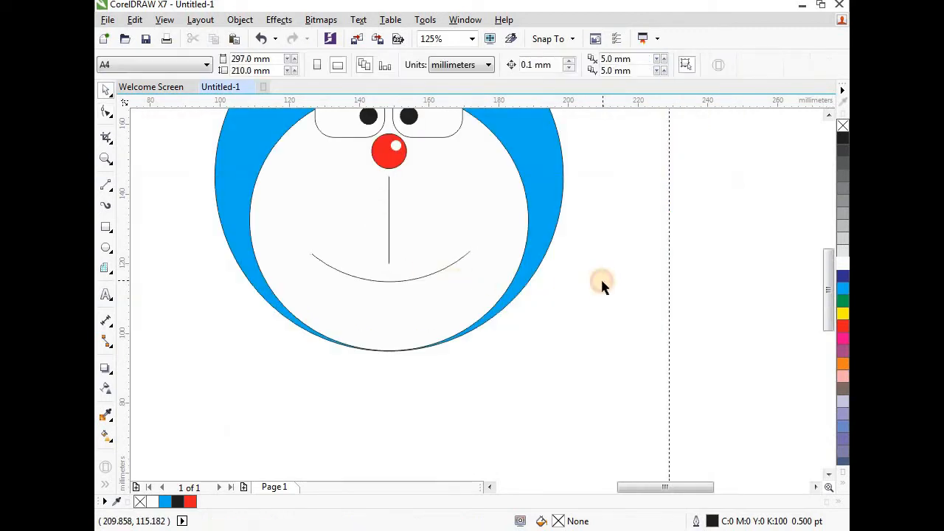
Step: Draw a thin horizontal rectangle just below the head and set its size to 80 × 6 mm
scroll(593, 288, "down", 1)
scroll(578, 296, "up", 1)
scroll(546, 295, "down", 1)
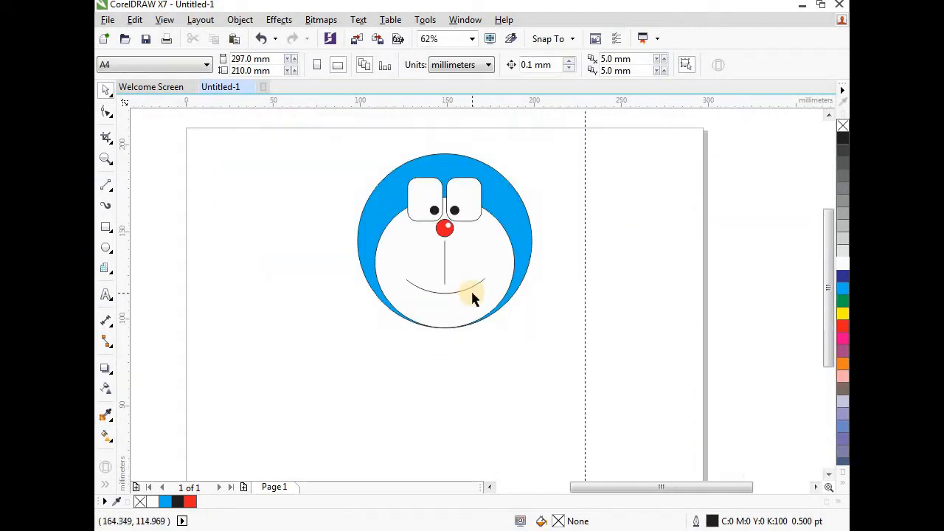
scroll(470, 295, "up", 1)
scroll(443, 280, "down", 1)
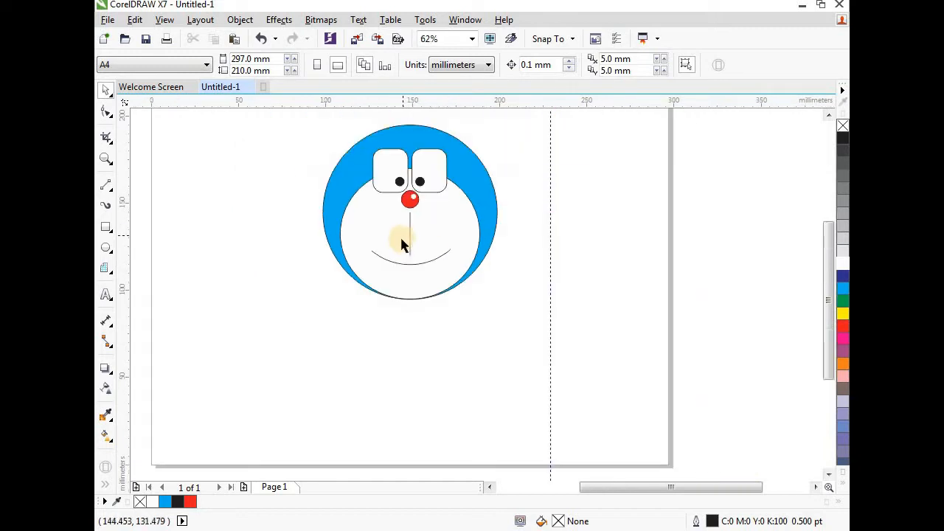
scroll(408, 257, "up", 1)
left_click(106, 227)
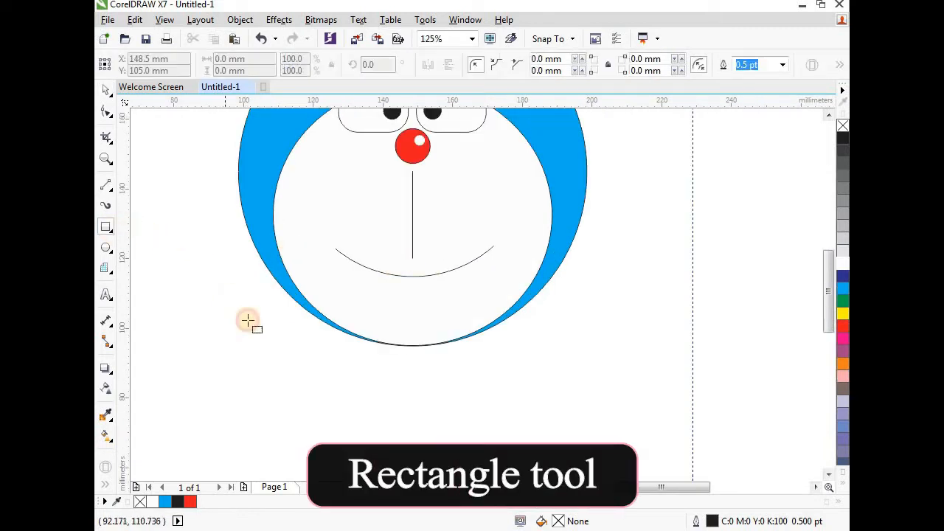
mouse_move(225, 356)
left_mouse_down()
mouse_move(509, 379)
mouse_move(515, 369)
left_mouse_up()
left_click(265, 59)
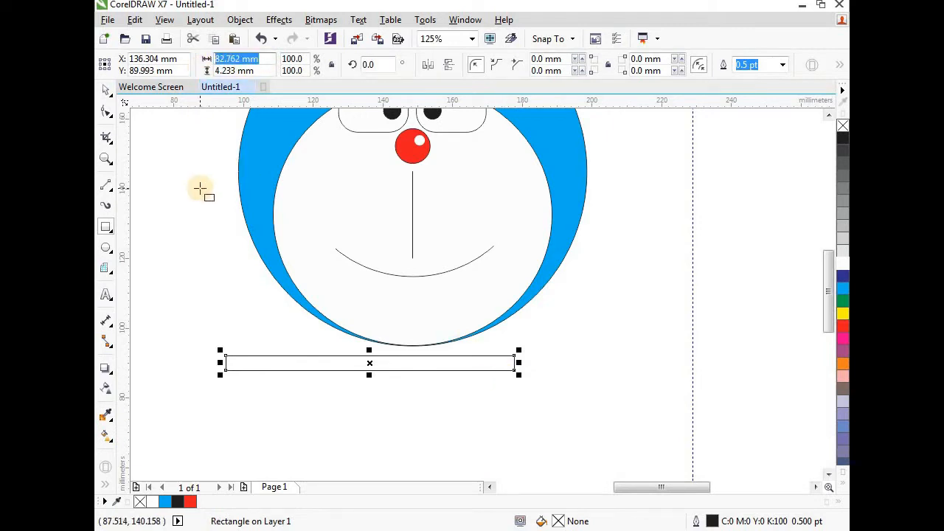
type("80")
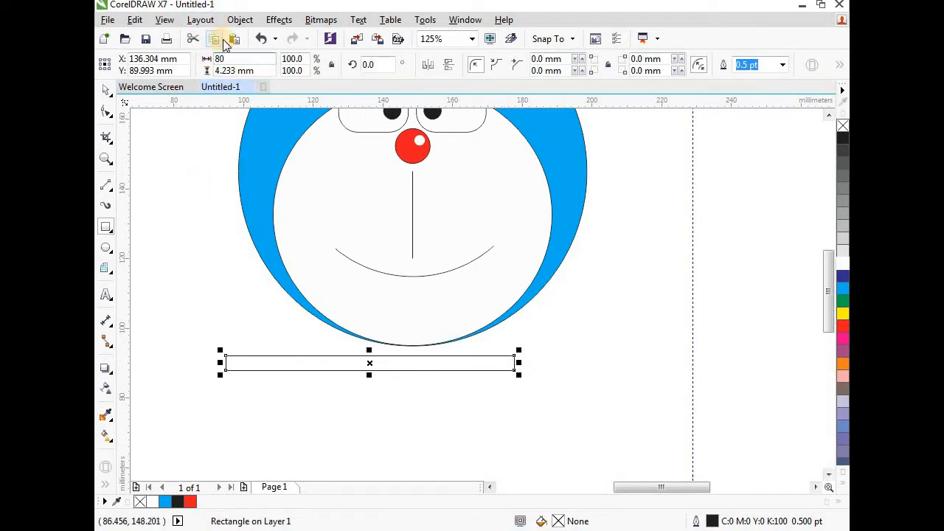
left_click(234, 70)
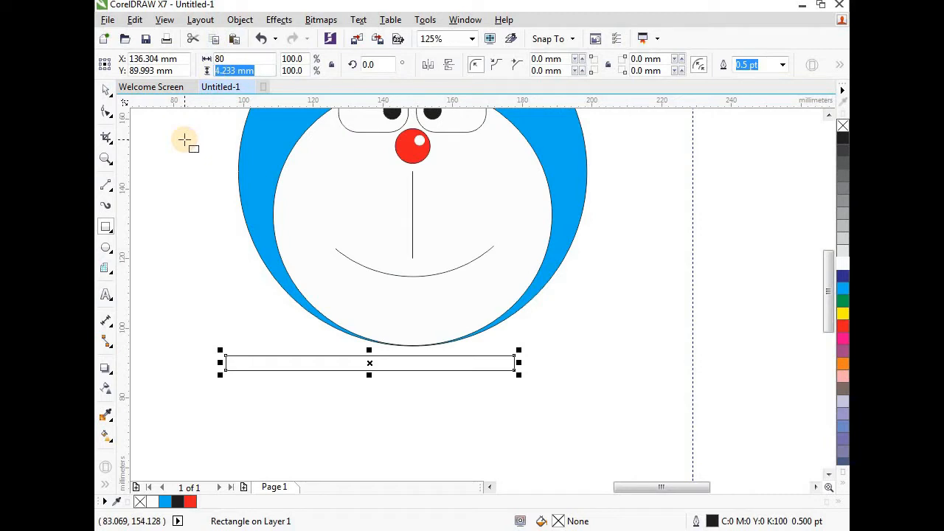
key("Return")
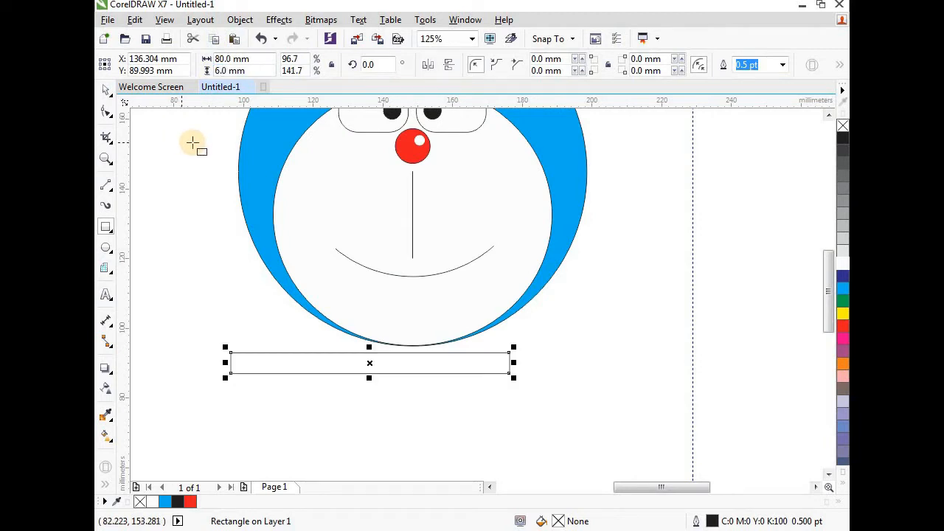
Step: Round all four corners of the thin rectangle fully, to a 3 mm radius
left_click(106, 89)
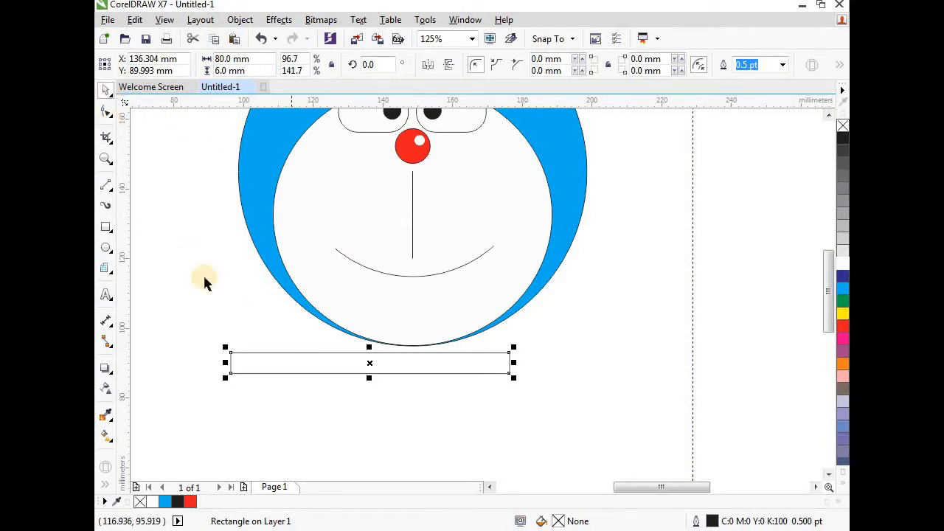
left_click(107, 116)
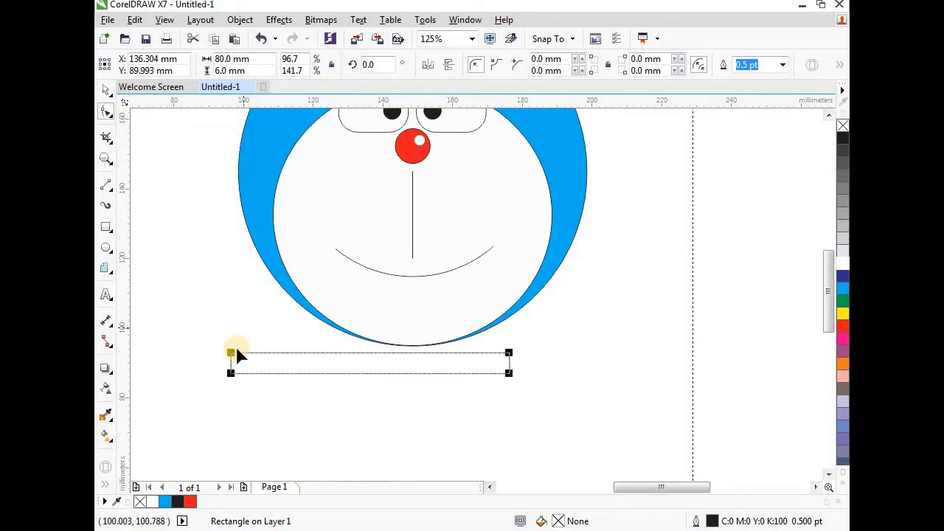
left_click_drag(232, 353, 272, 380)
left_click(106, 89)
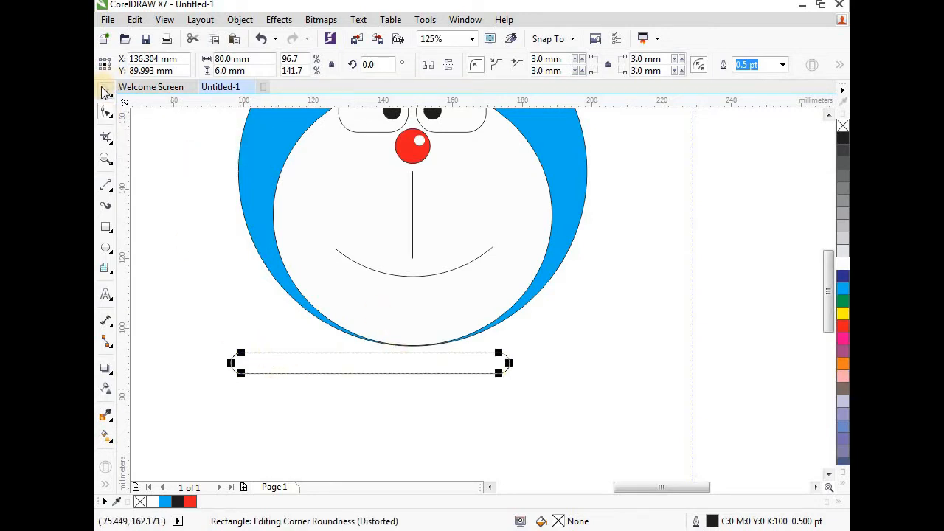
left_click(200, 280)
Step: Fill the rounded bar with red and move it left of the head, centred at about X 34 mm, Y 143 mm
left_click(436, 364)
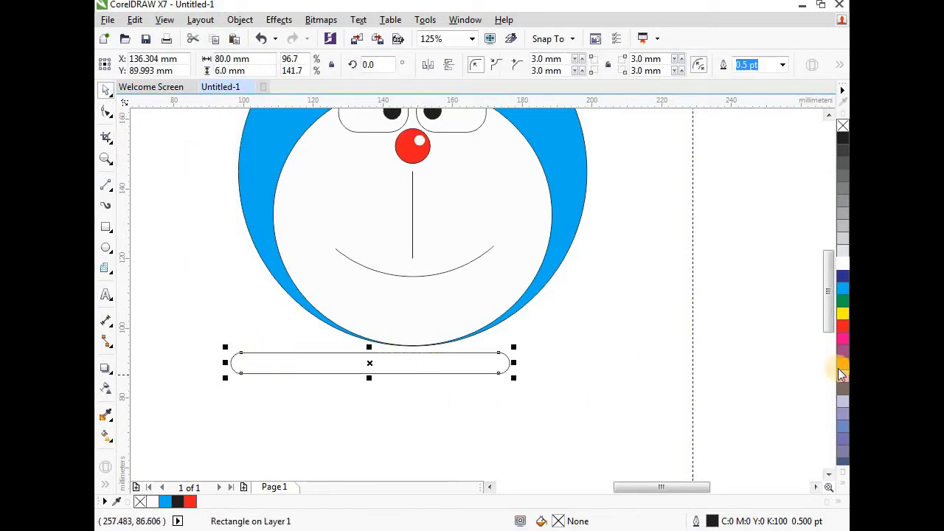
left_click(843, 325)
scroll(633, 344, "down", 2)
left_click_drag(505, 356, 322, 258)
Step: Select all the head parts and move them straight up, centred at about X 148.5 mm, Y 154 mm
scroll(475, 314, "down", 2)
scroll(475, 314, "up", 2)
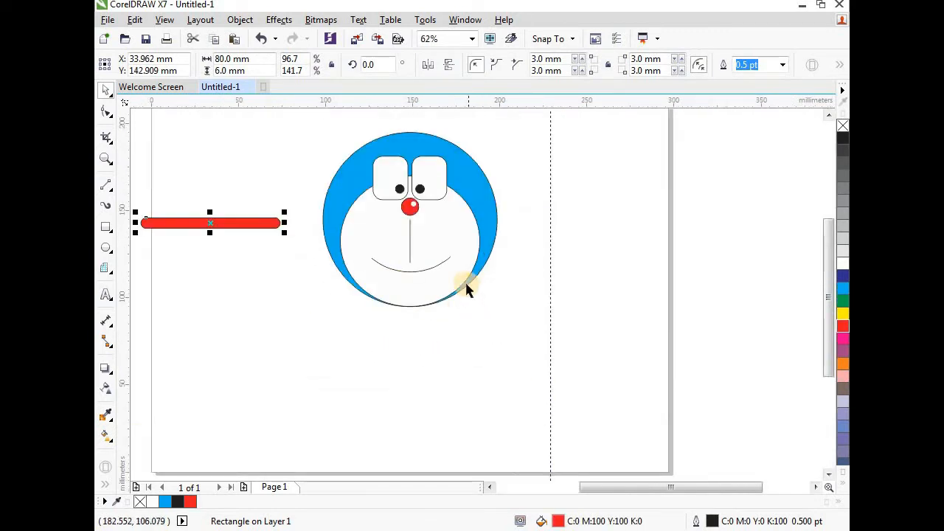
scroll(457, 284, "down", 2)
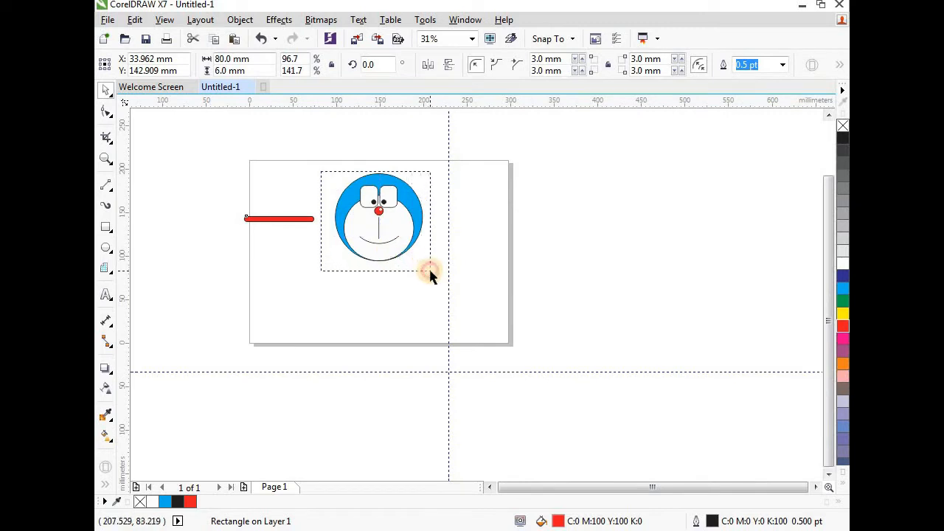
left_click_drag(430, 274, 430, 273)
scroll(430, 273, "up", 2)
left_click_drag(382, 221, 380, 205)
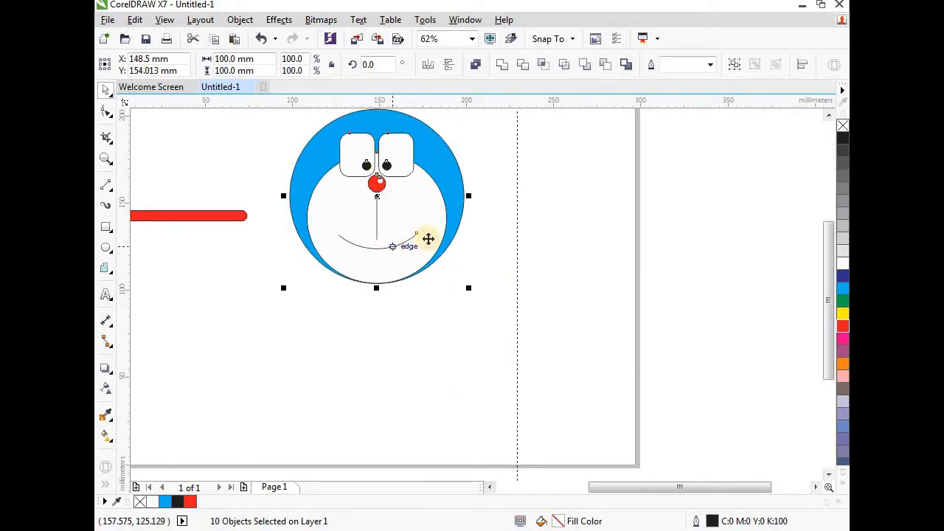
left_click(483, 231)
Step: Draw a body rectangle about 93 × 101 mm and position it under the head, centred at about X 140.6 mm, Y 60.8 mm
left_click(105, 227)
left_click_drag(250, 262, 412, 436)
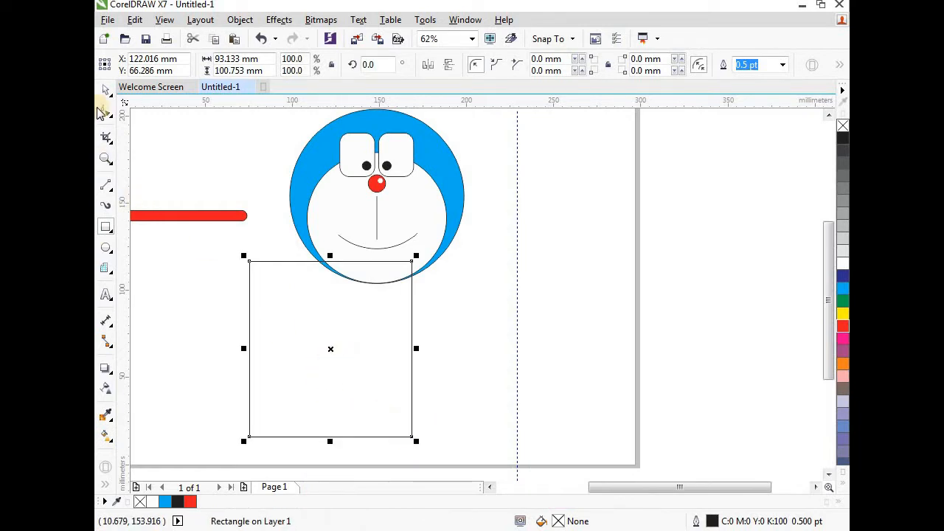
left_click(106, 90)
left_click_drag(369, 380, 405, 395)
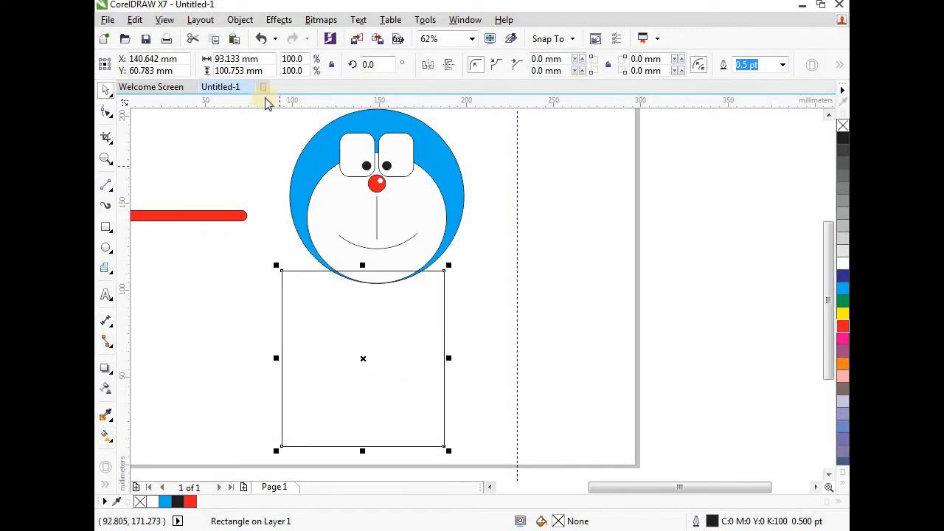
Step: Set the body rectangle's size to 75 mm wide and 60 mm high
left_click_drag(263, 60, 206, 78)
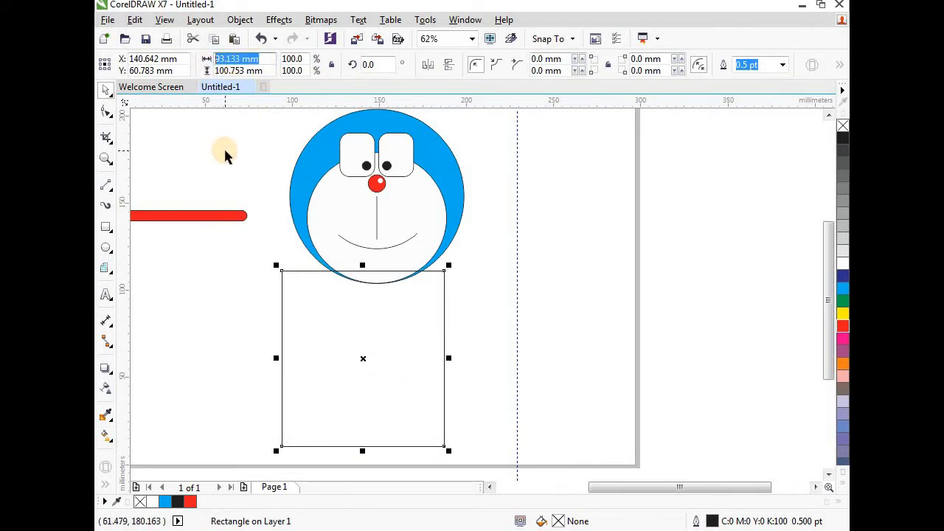
type("7")
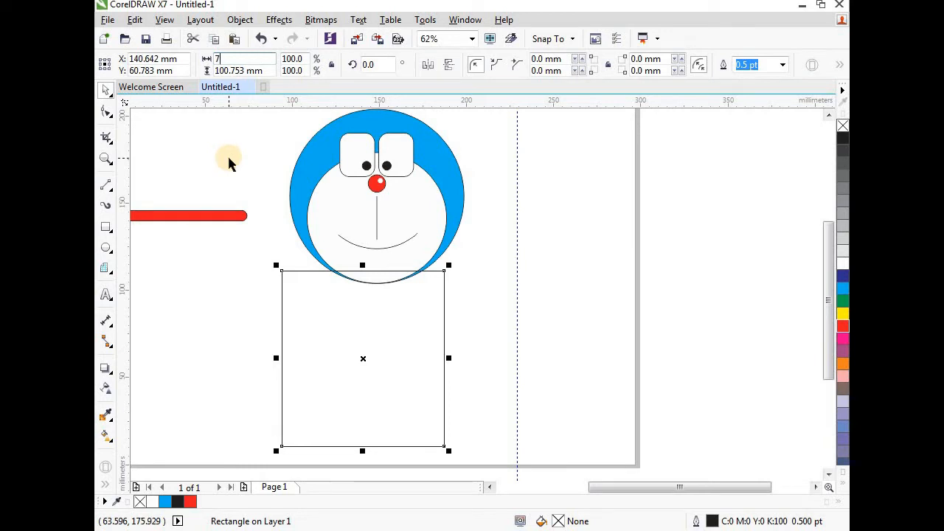
type("5")
left_click_drag(266, 70, 191, 96)
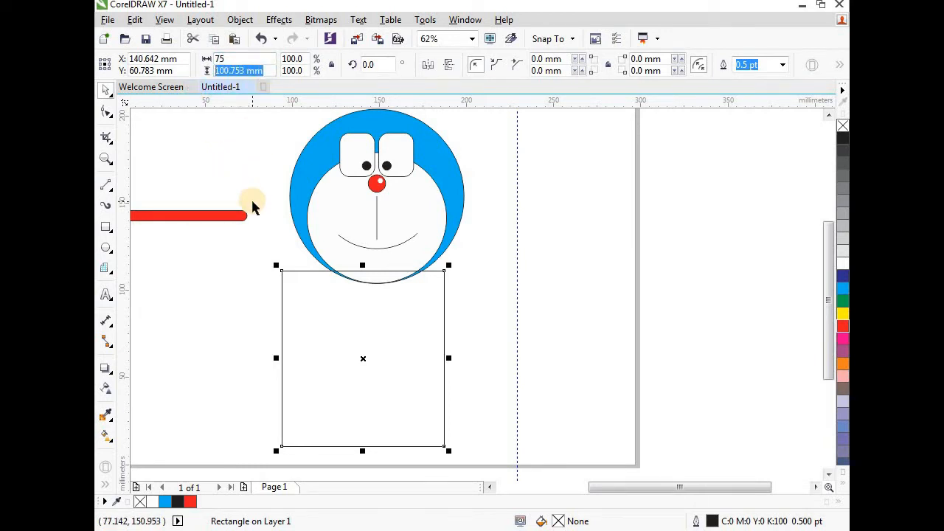
type("60")
key("Return")
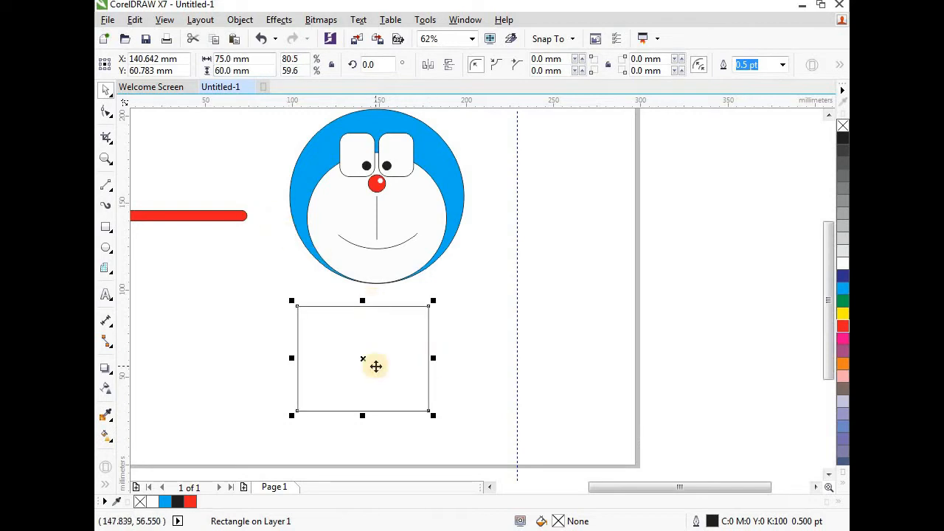
Step: Move the body rectangle up to overlap the bottom of the head, centred at about X 147.8 mm, Y 80.3 mm
scroll(375, 361, "up", 1)
scroll(376, 359, "down", 1)
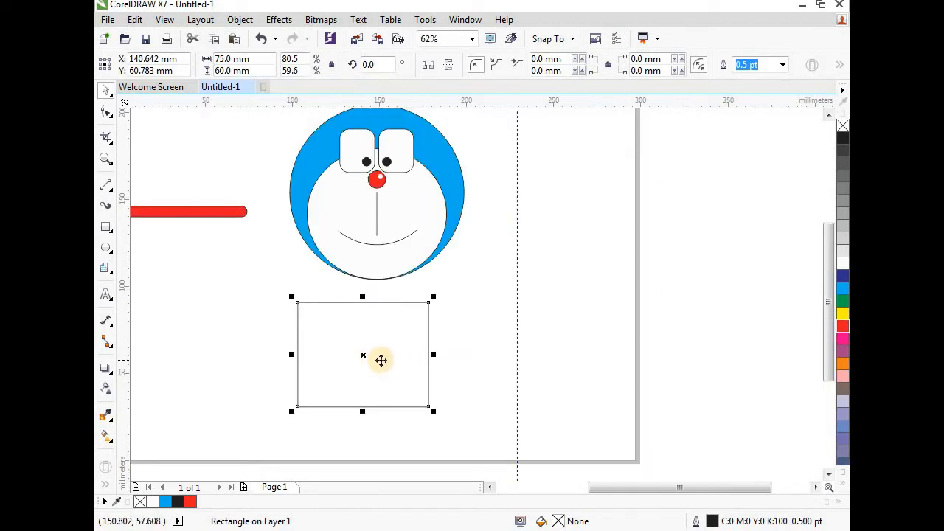
left_click_drag(381, 361, 391, 322)
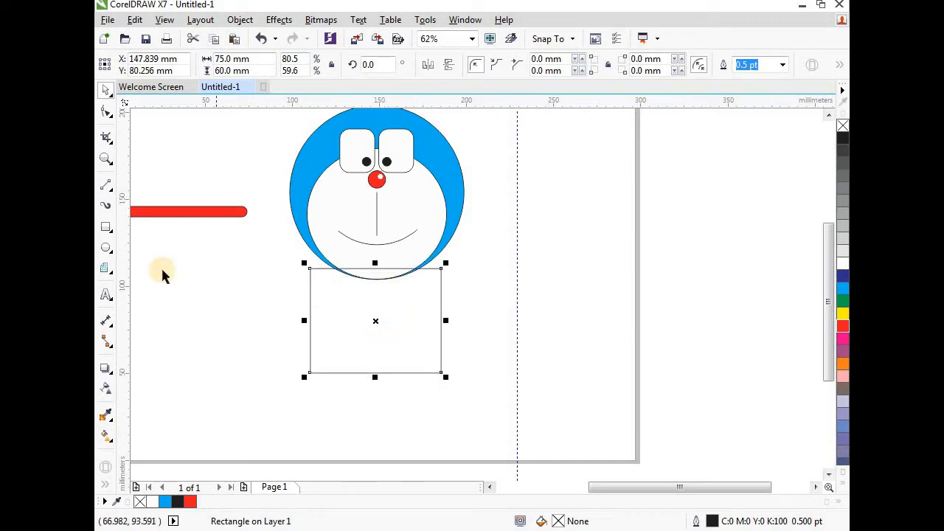
Step: Move the vertical guideline to the head's centre and centre the body rectangle on it, at about X 148.7 mm, Y 80 mm
left_click_drag(517, 280, 380, 293)
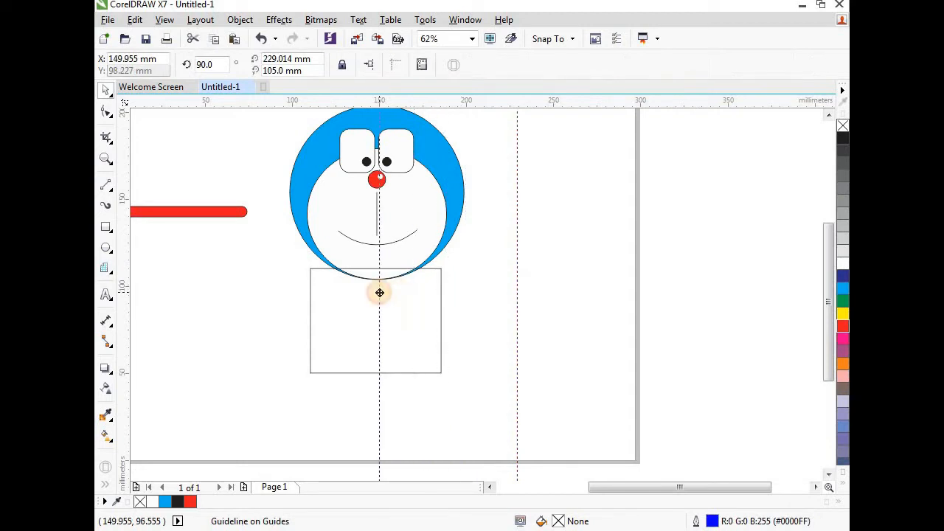
left_click(389, 301)
scroll(390, 302, "up", 2)
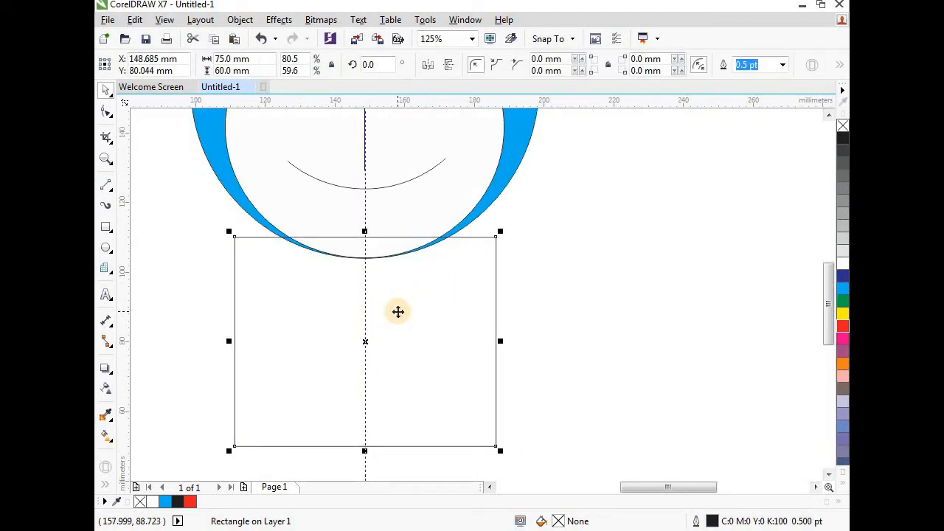
scroll(399, 312, "down", 2)
left_click(519, 265)
scroll(401, 219, "up", 2)
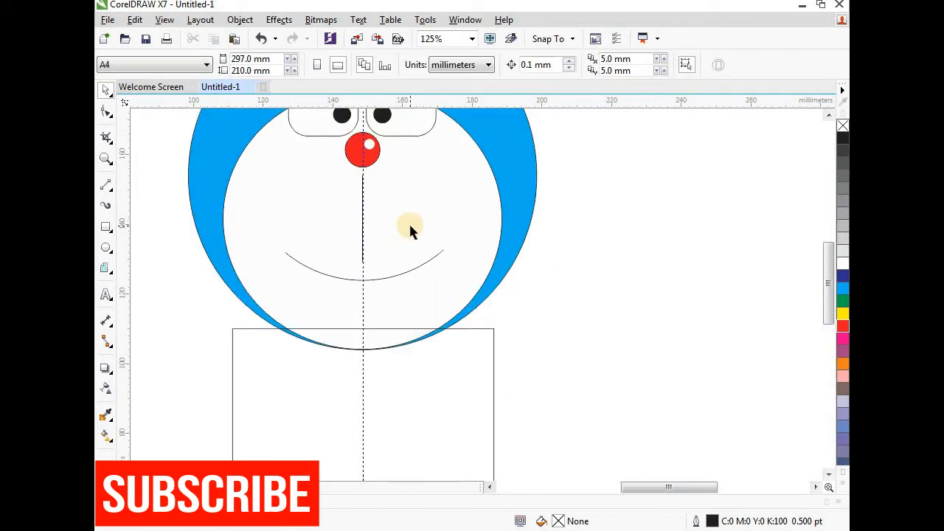
Step: Move the red bar onto the body rectangle's top edge as a collar, centred on the vertical guideline
scroll(315, 267, "down", 2)
left_click_drag(204, 244, 410, 286)
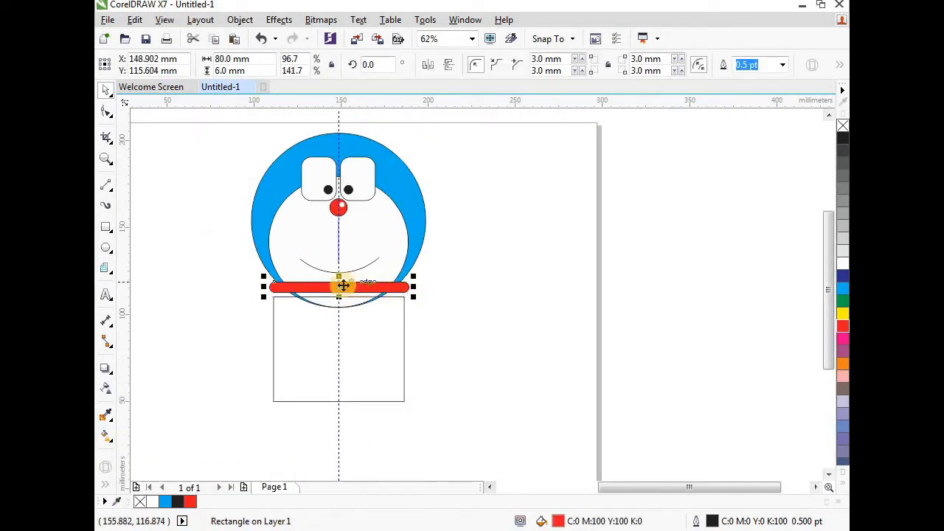
scroll(340, 286, "up", 3)
left_click_drag(327, 293, 322, 323)
scroll(322, 323, "down", 3)
Step: Fill the body rectangle with the head's blue (C:100 M:0 Y:0 K:0)
left_click(359, 366)
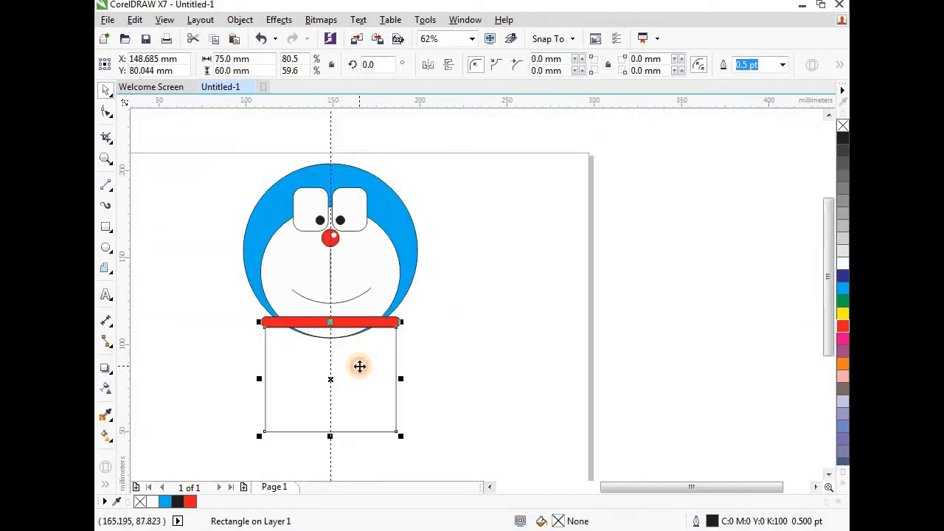
left_click(843, 289)
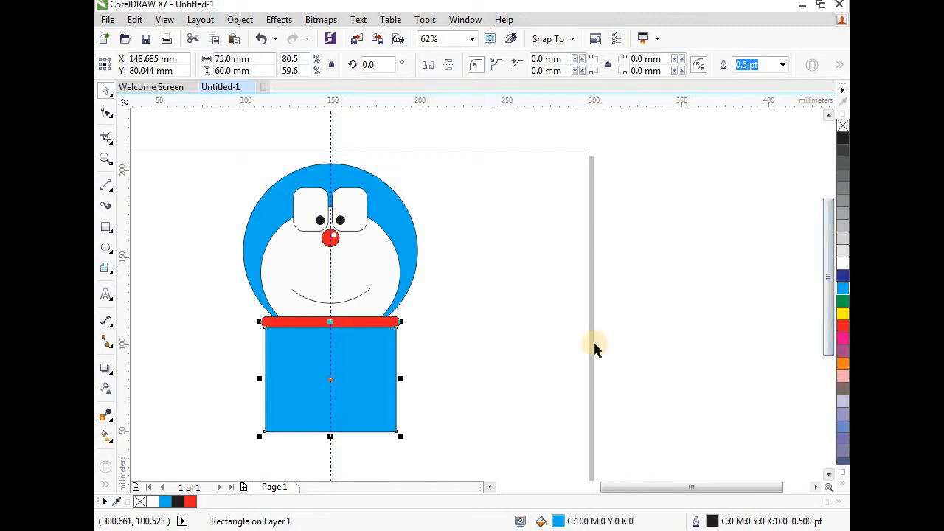
left_click(338, 333)
scroll(319, 334, "up", 2)
scroll(326, 327, "down", 2)
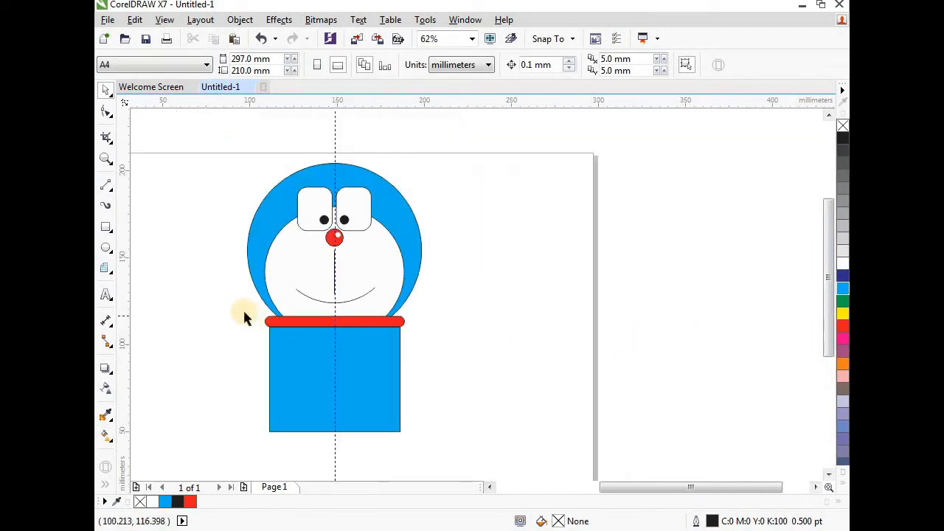
Step: Select the red collar and blue body together and move them up slightly, centred at about Y 85.4 mm
left_click_drag(242, 309, 438, 448)
scroll(331, 329, "up", 4)
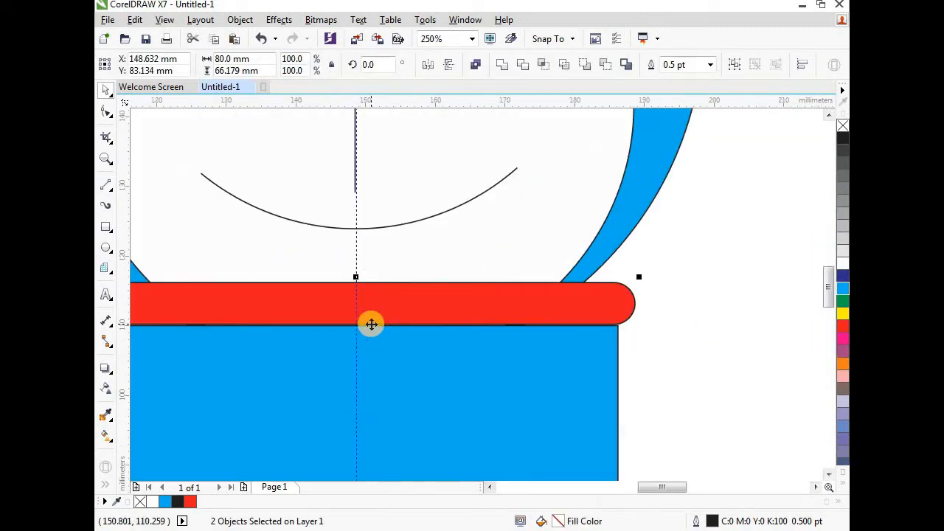
left_click_drag(374, 325, 374, 304)
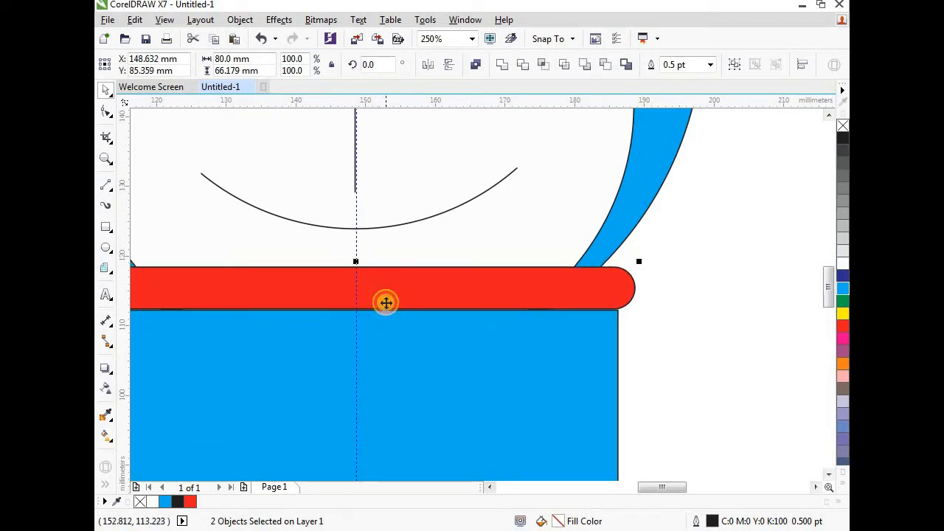
scroll(385, 301, "down", 4)
left_click(497, 312)
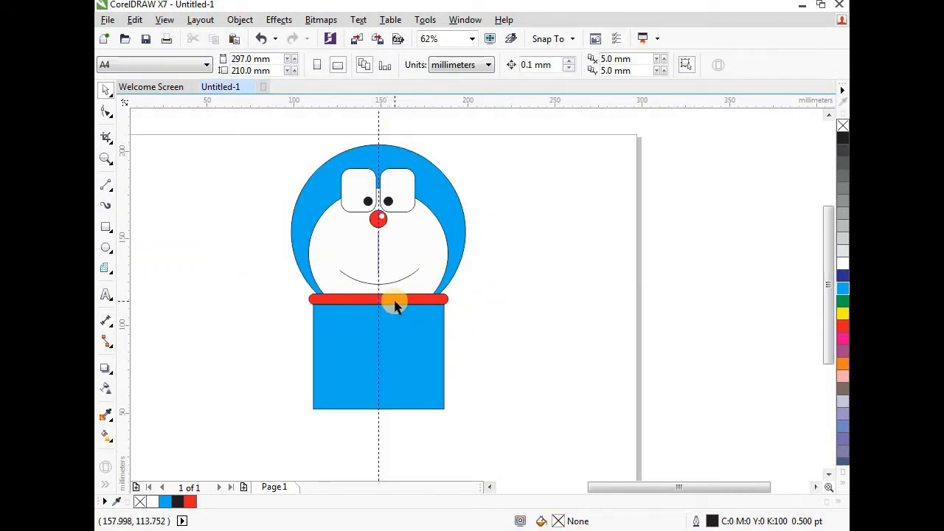
left_click(423, 335)
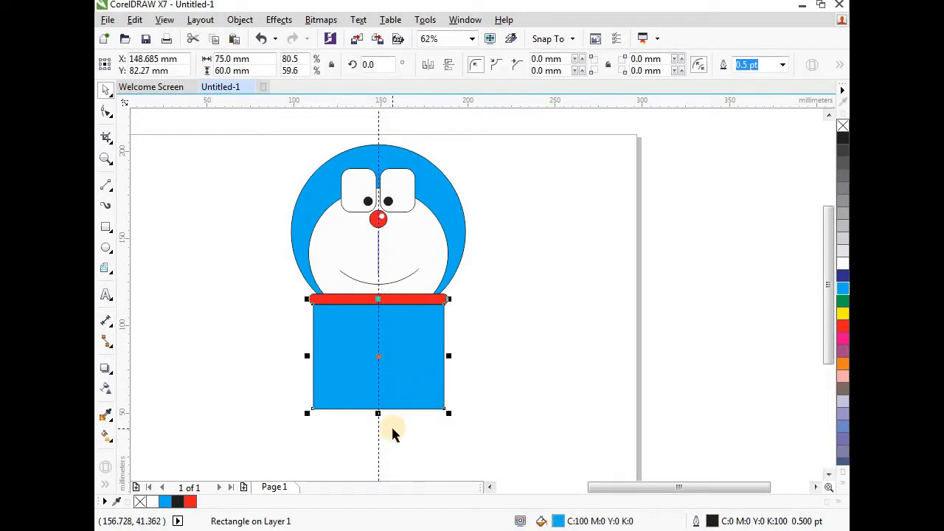
scroll(391, 428, "down", 2)
scroll(391, 425, "up", 2)
left_click(472, 334)
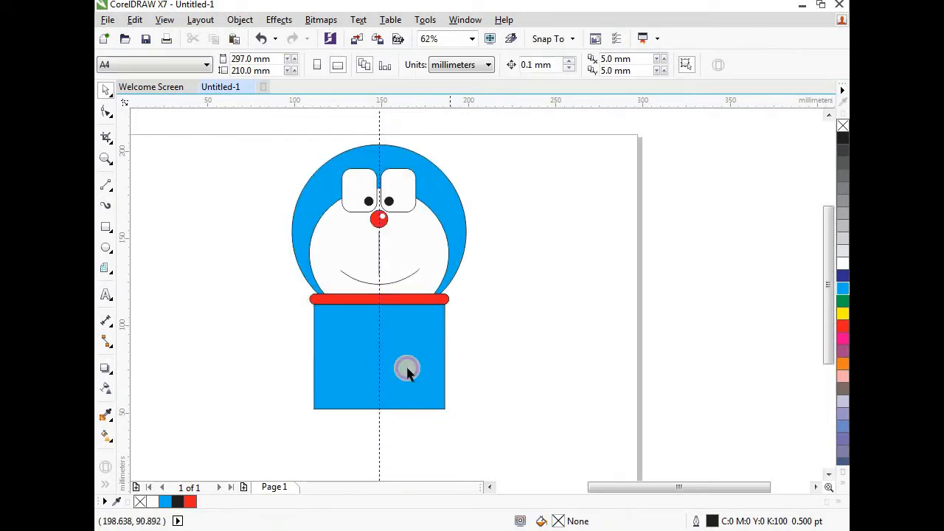
Step: Draw a rectangle to the right of the body and set its size to 30 mm wide by 15 mm high
left_click(106, 227)
left_click_drag(501, 277, 564, 306)
left_click(244, 59)
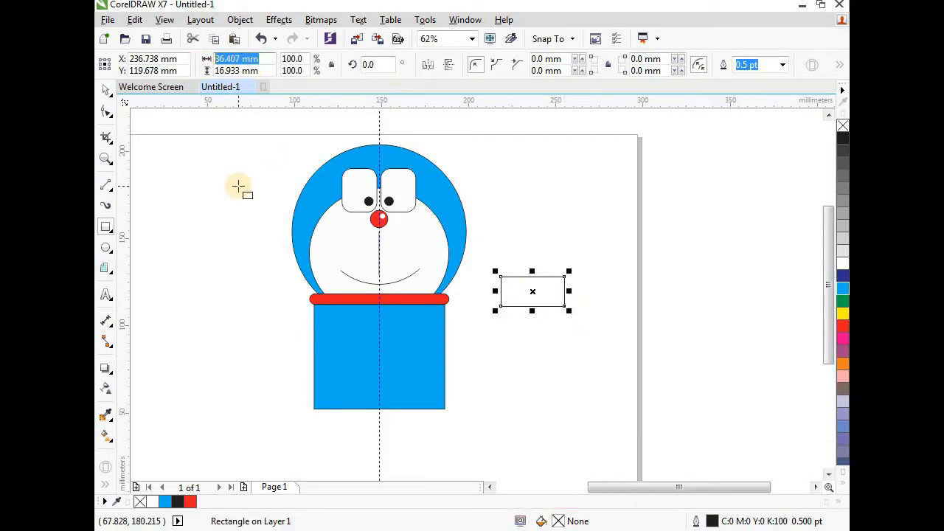
type("3")
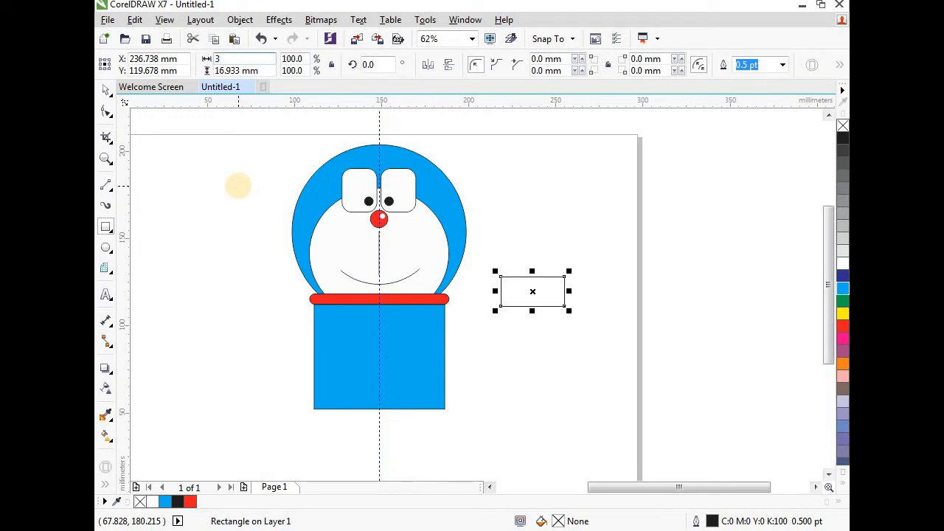
type("0")
left_click(237, 71)
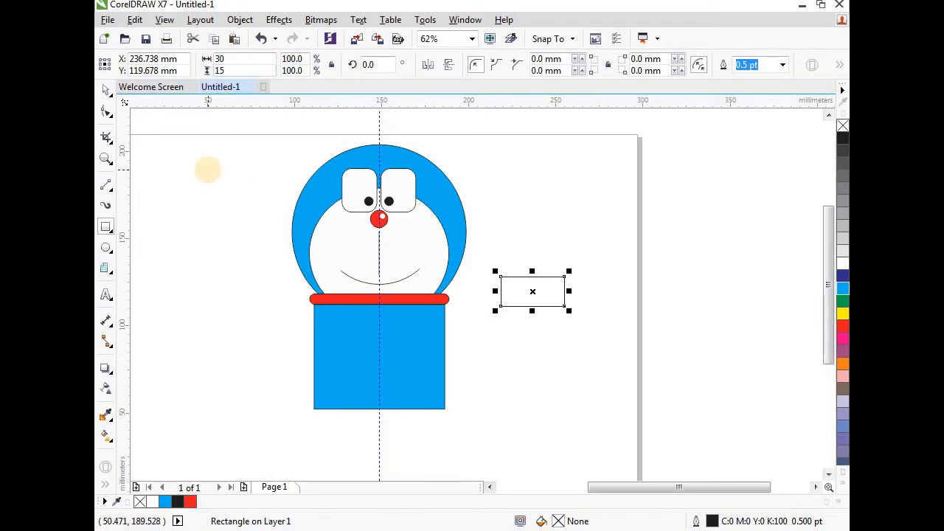
type("15")
key("Return")
Step: Move the small rectangle closer to the body's right side and rotate it by 40 degrees
scroll(347, 296, "up", 2)
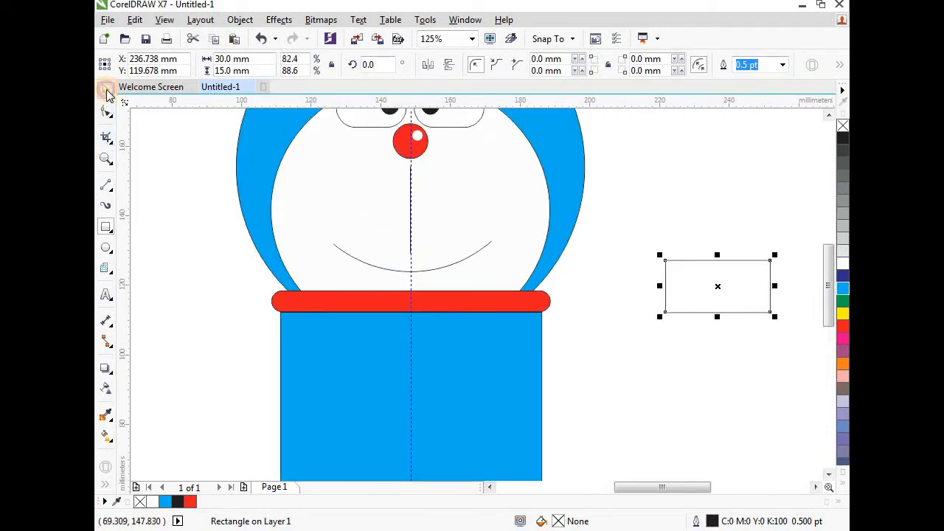
left_click(106, 90)
left_click_drag(662, 301, 614, 346)
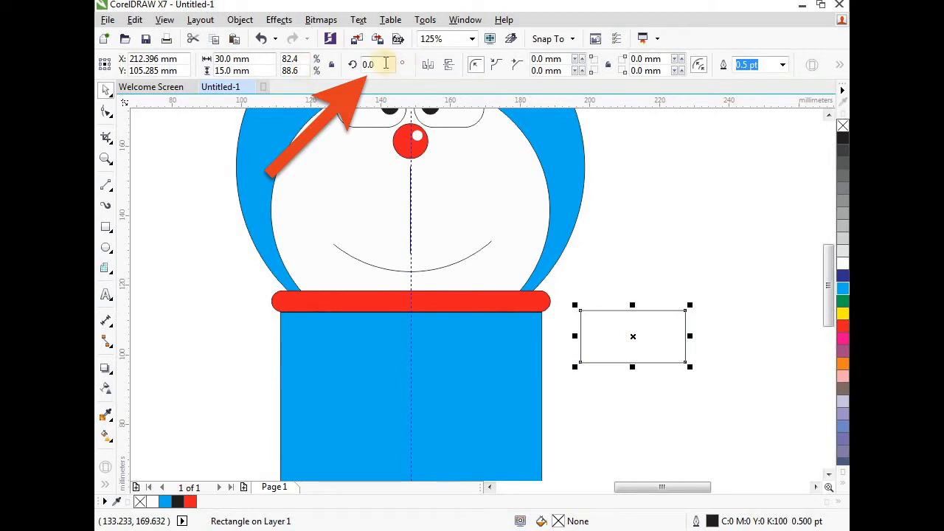
left_click_drag(384, 65, 349, 72)
type("40")
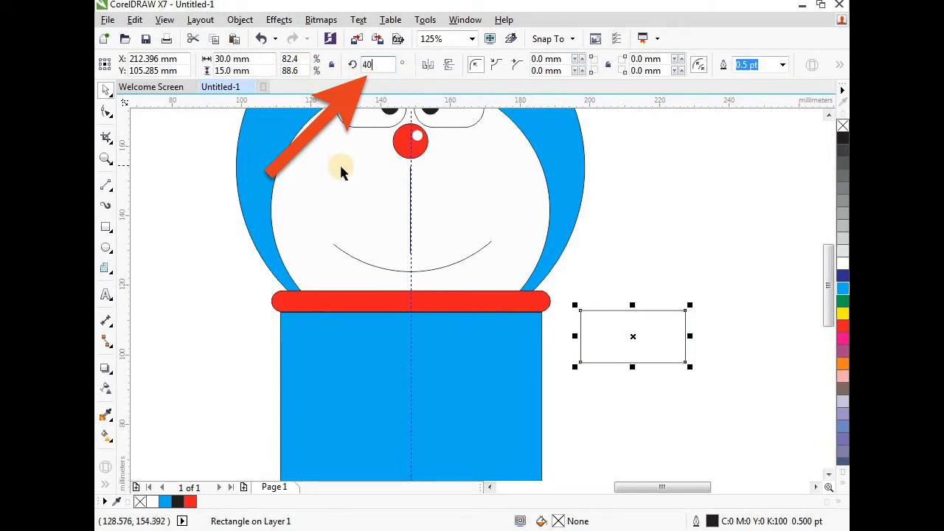
key("Return")
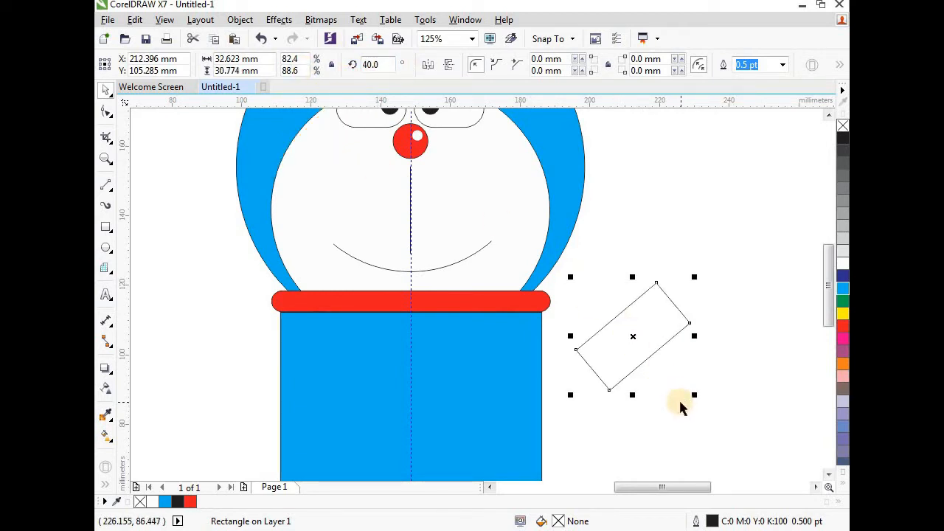
Step: Place the rotated rectangle as the left arm, its top corner on the body's upper-left corner, centred at about X 104.6 mm, Y 96.9 mm
left_click_drag(630, 330, 252, 380)
scroll(269, 332, "up", 2)
left_click_drag(295, 405, 337, 374)
left_click_drag(371, 405, 333, 355)
scroll(333, 355, "down", 1)
scroll(354, 350, "down", 1)
left_click(441, 373)
scroll(456, 361, "up", 2)
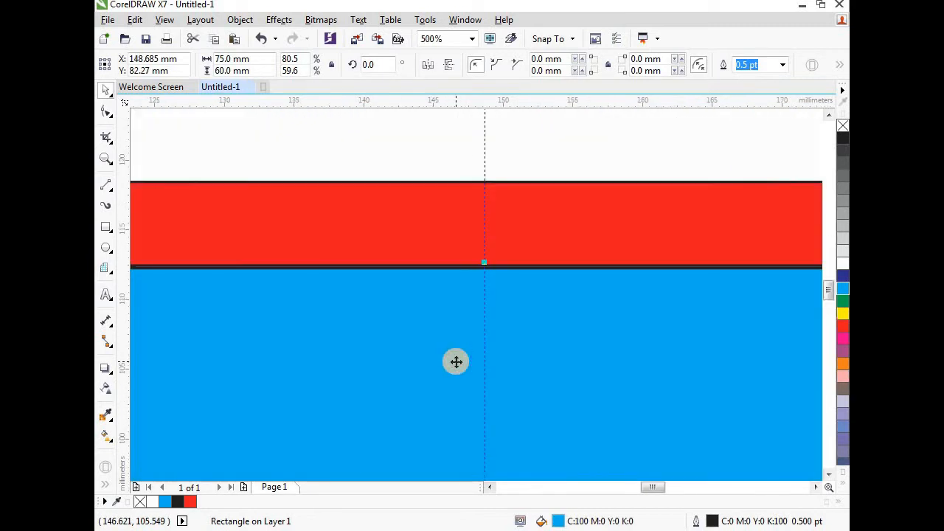
scroll(354, 359, "down", 1)
left_click(223, 359)
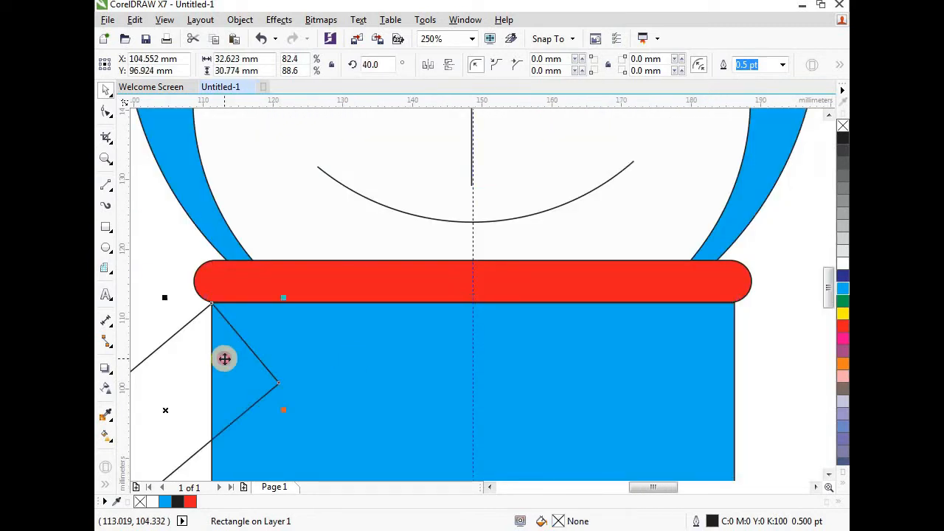
scroll(231, 354, "down", 1)
scroll(230, 355, "up", 1)
scroll(245, 269, "down", 1)
left_click(225, 256)
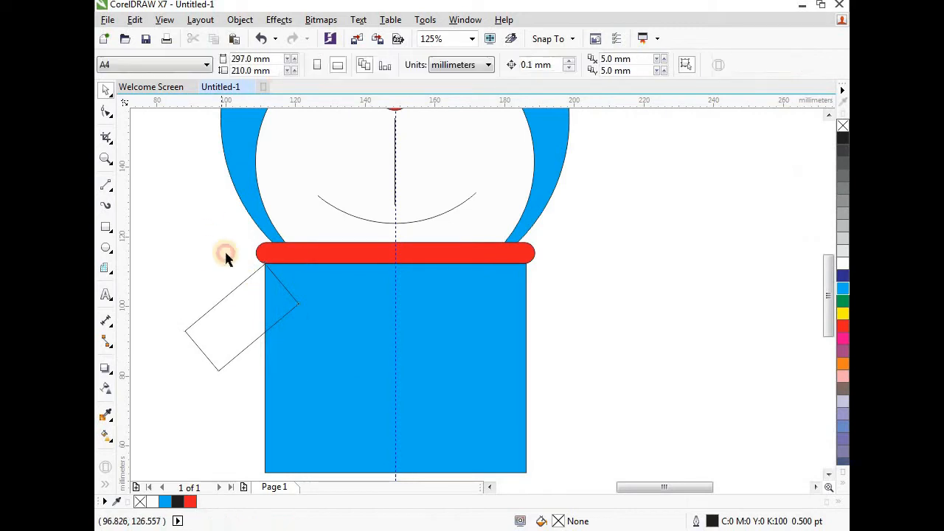
Step: Duplicate the left arm rectangle, move the copy to the body's right side and mirror it horizontally
left_click(233, 305)
left_click(135, 19)
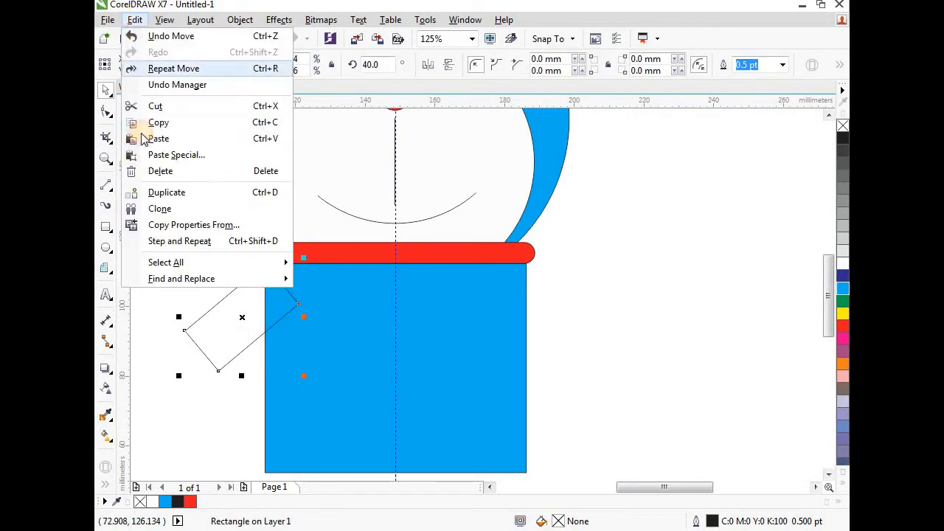
left_click(144, 191)
left_click_drag(479, 351, 552, 324)
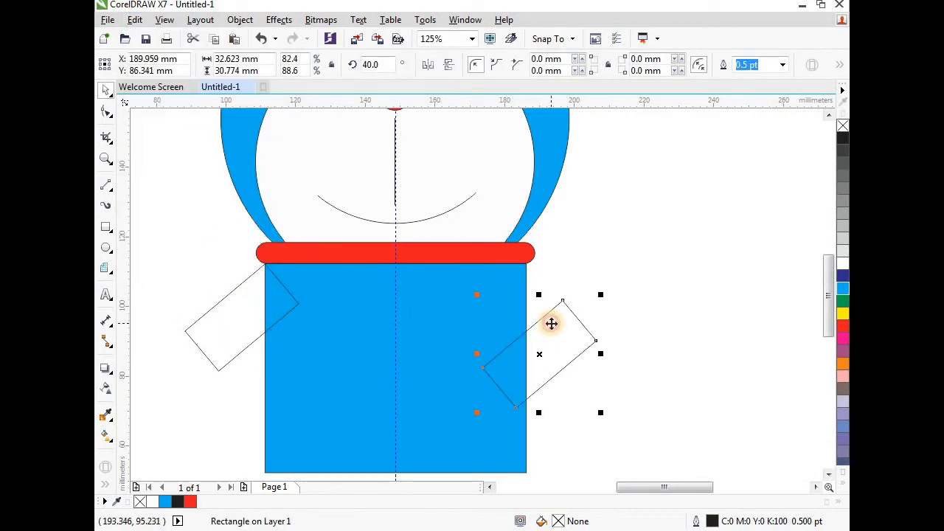
scroll(483, 337, "up", 2)
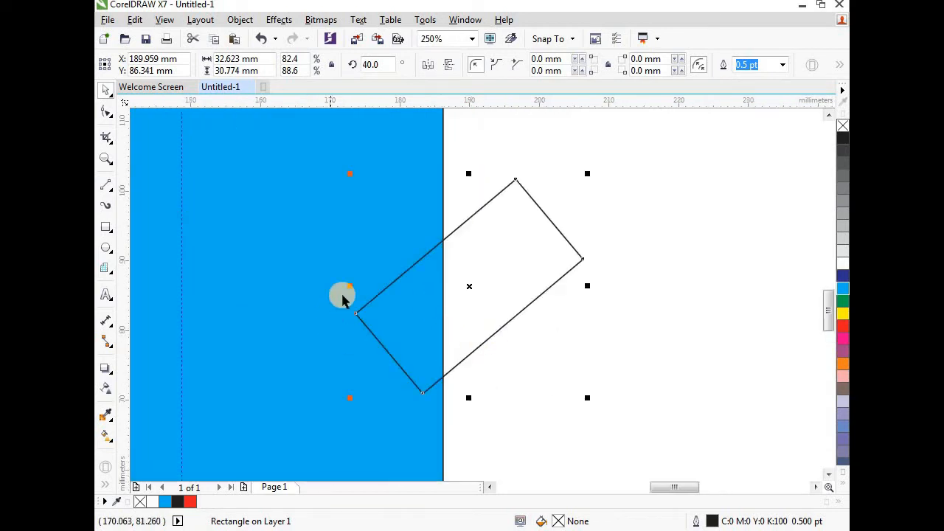
left_click_drag(343, 294, 687, 296)
scroll(443, 278, "down", 1)
Step: Move the mirrored arm so its top corner meets the body's upper-right corner, centred at about X 192.8 mm, Y 97 mm
left_click_drag(557, 262, 587, 417)
scroll(485, 245, "up", 3)
scroll(660, 254, "down", 2)
scroll(656, 323, "down", 2)
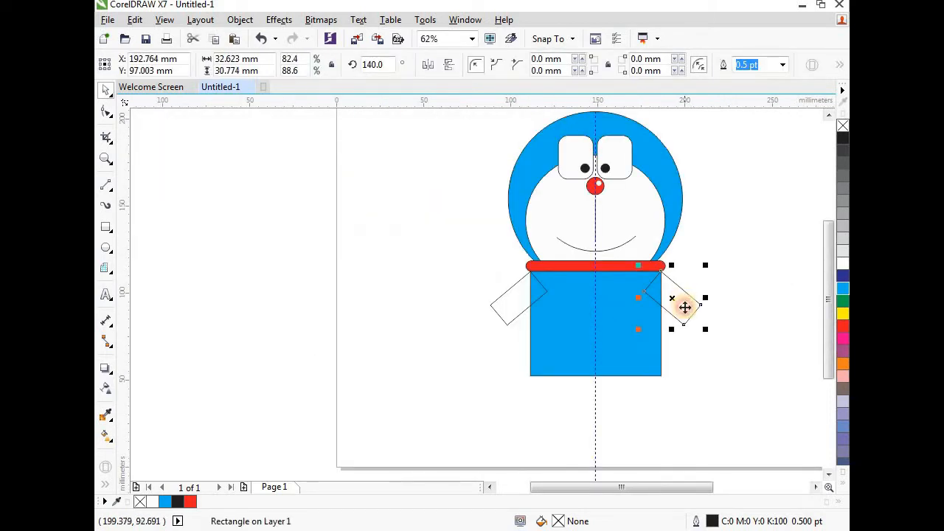
Step: Select both arm rectangles and fill them with the body's blue (C:100 M:0 Y:0 K:0)
scroll(686, 306, "up", 1)
left_click(309, 290, "shift")
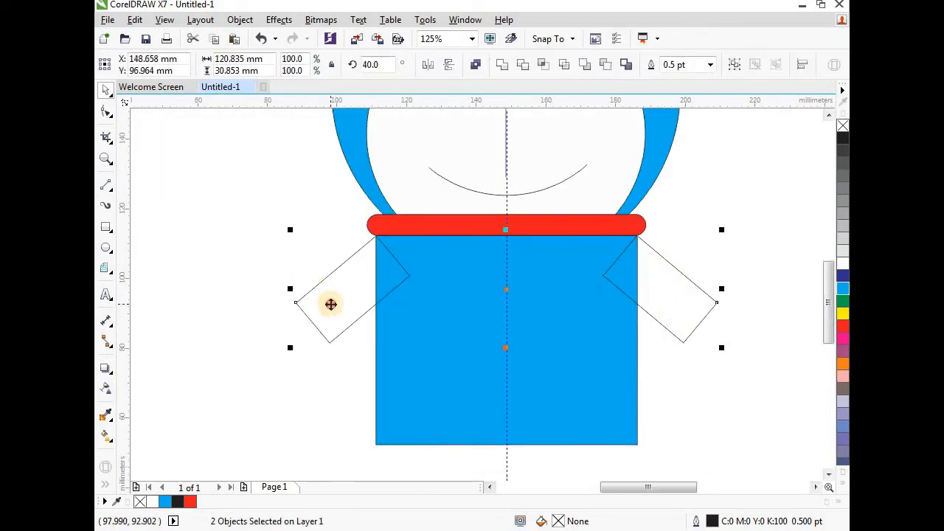
left_click(844, 288)
Step: Weld the two blue arms and the body rectangle into one shape
left_click(344, 312)
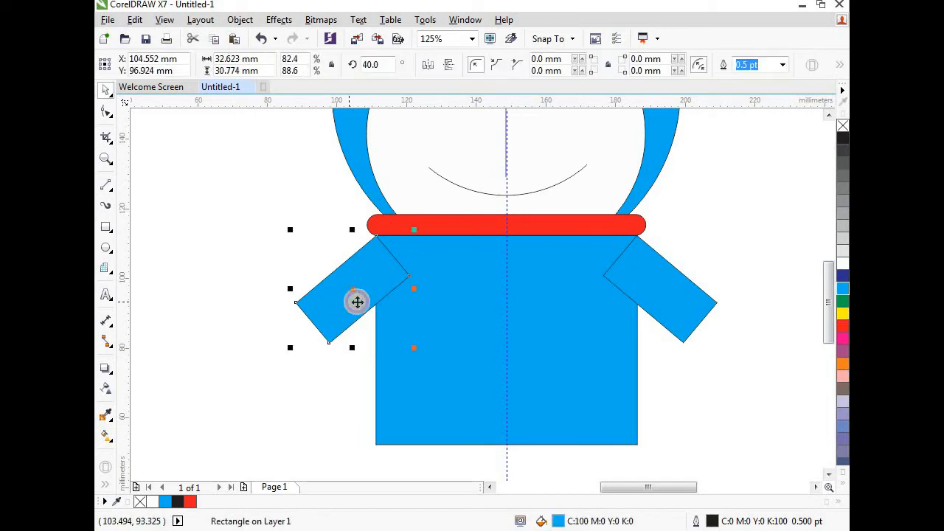
left_click(666, 301, "shift")
left_click(531, 271, "shift")
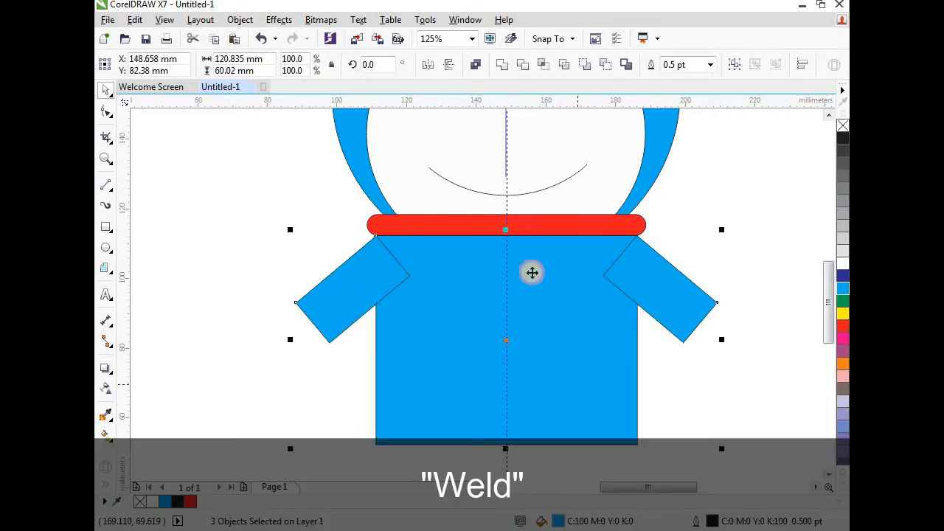
left_click(498, 66)
left_click(225, 251)
scroll(225, 251, "down", 2)
scroll(225, 251, "up", 2)
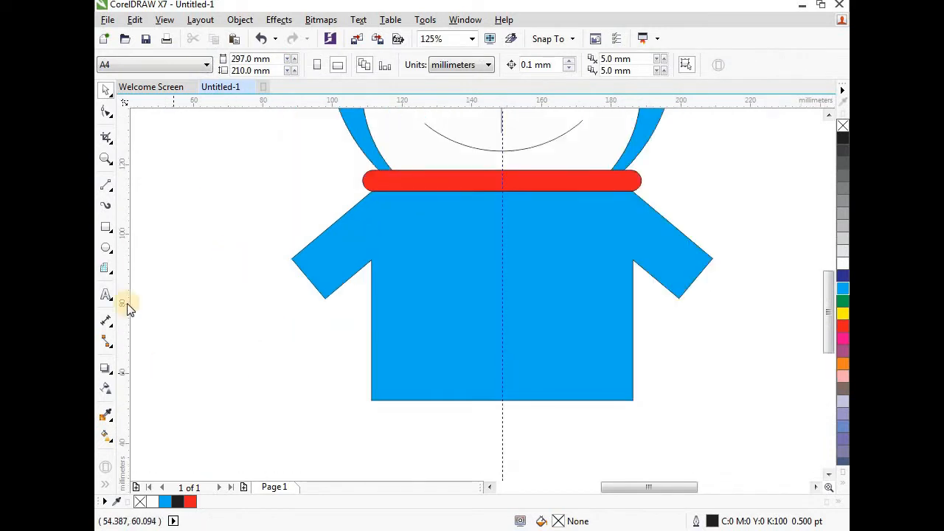
Step: Draw a circle to the left of the left arm and set its size to 20 by 20 mm
left_click(106, 248)
left_click_drag(211, 212, 273, 275)
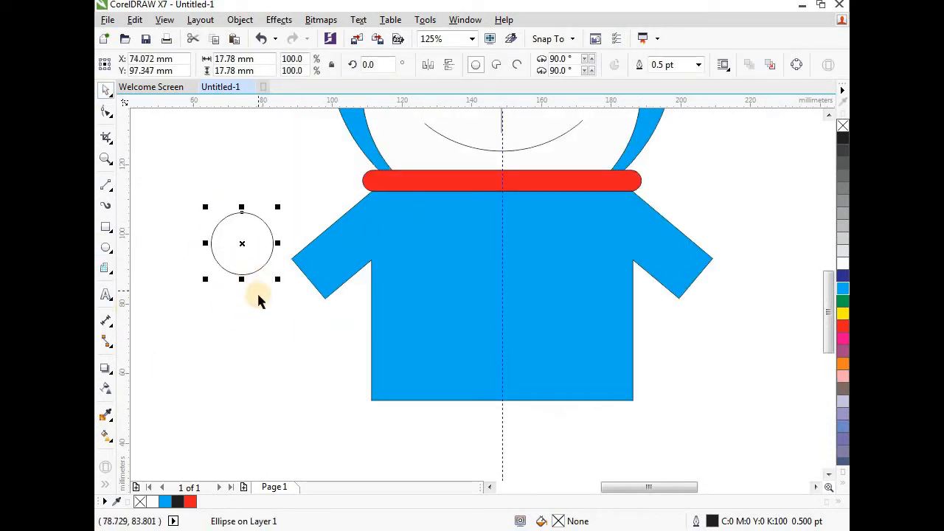
left_click(255, 317)
left_click(245, 254)
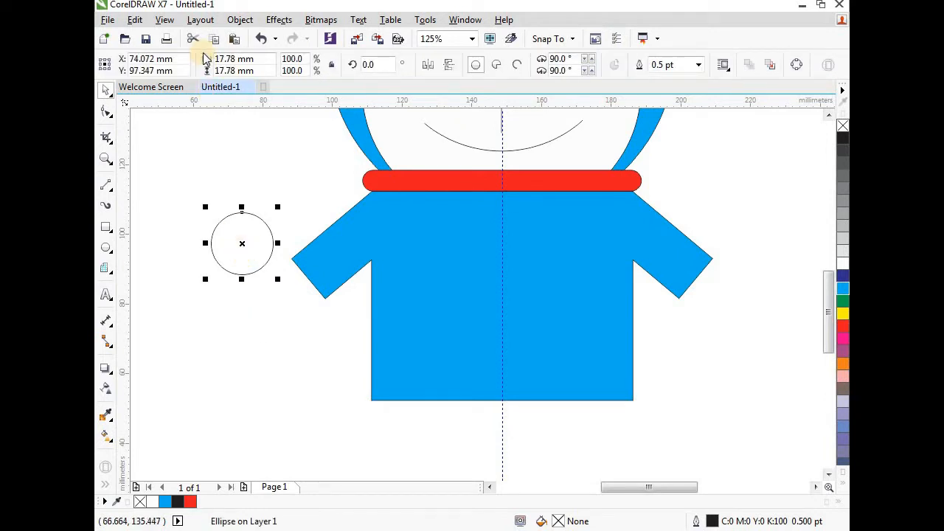
left_click_drag(262, 61, 208, 70)
type("2020")
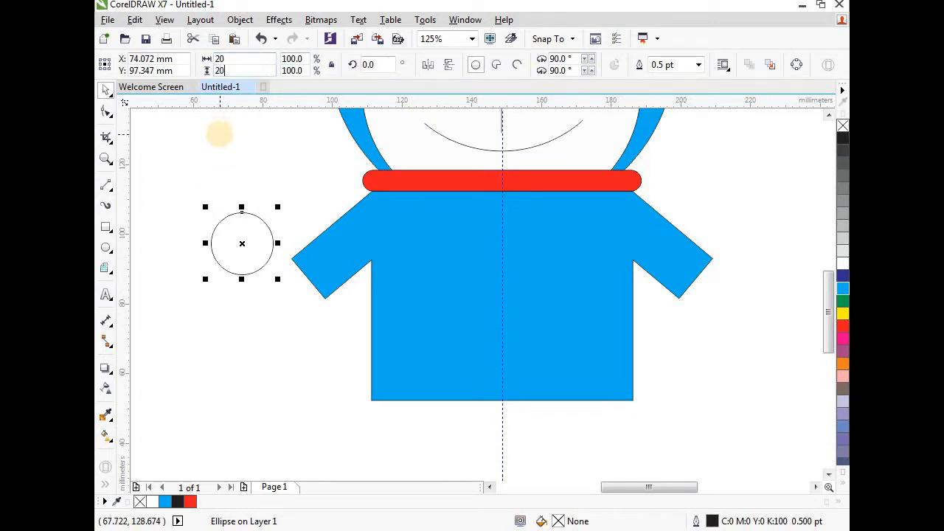
key("Return")
Step: Move the circle onto the left arm's end as a hand, at about X 89.6 mm, Y 84.6 mm, and fill it white
left_click_drag(242, 243, 302, 298)
scroll(298, 290, "up", 2)
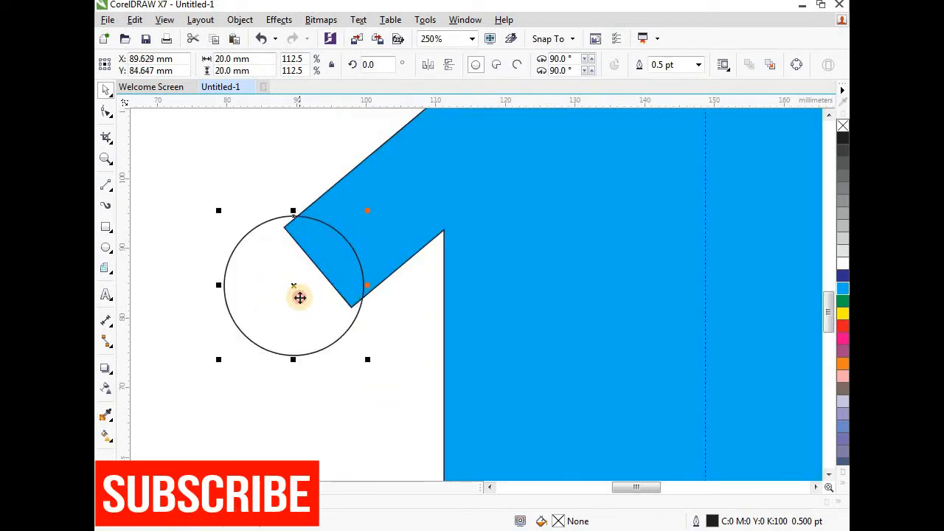
scroll(207, 280, "down", 2)
scroll(141, 273, "down", 2)
scroll(196, 281, "up", 2)
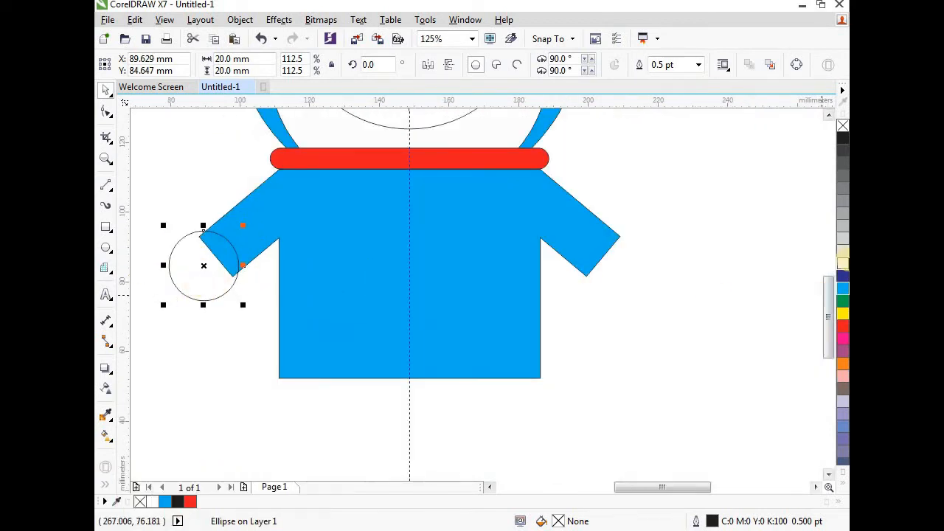
left_click(843, 265)
left_click(659, 340)
Step: Shift the white hand circle slightly down on the left arm's end, to about X 89.2 mm, Y 83.6 mm
left_click(211, 270)
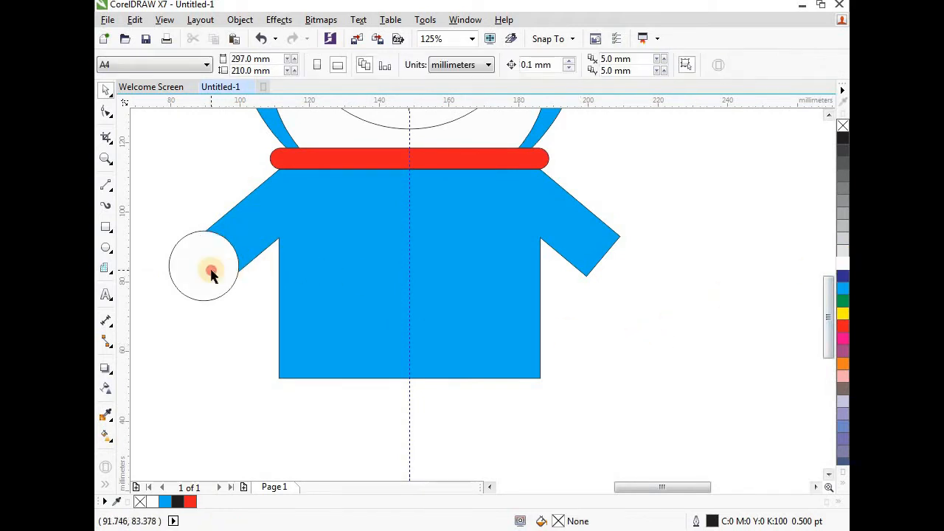
scroll(212, 274, "up", 2)
left_click_drag(212, 275, 210, 282)
scroll(214, 281, "down", 2)
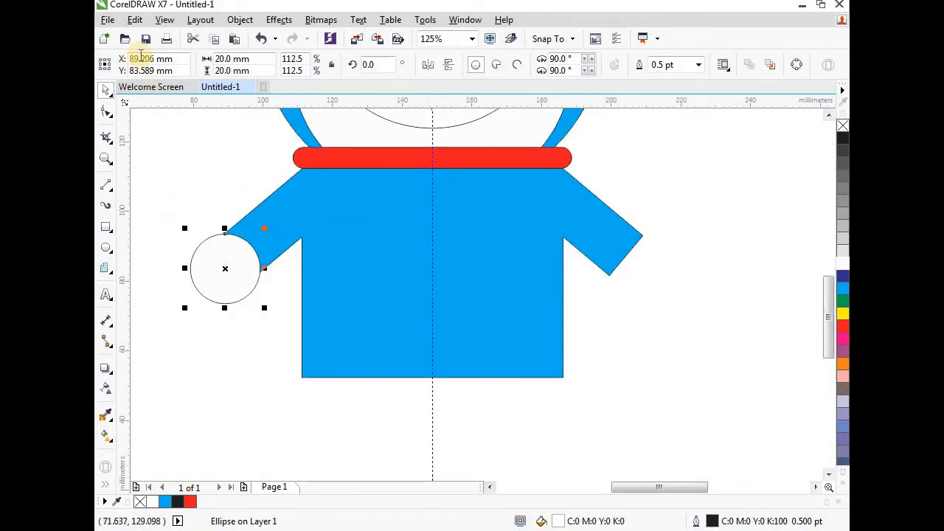
Step: Duplicate the white hand circle and place the copy on the right arm's end, at about X 207.9 mm, Y 84.6 mm
left_click(130, 20)
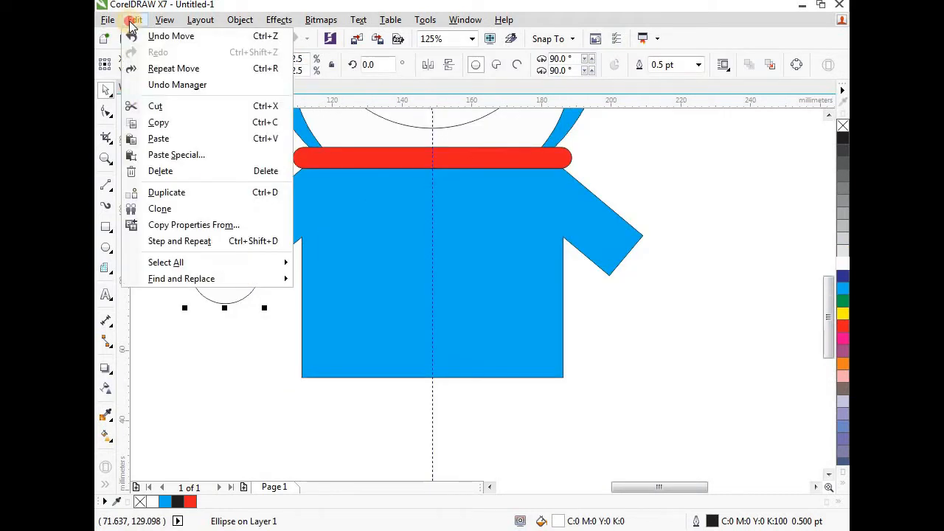
left_click(167, 193)
left_click_drag(245, 266, 640, 274)
left_click(643, 339)
left_click(641, 294)
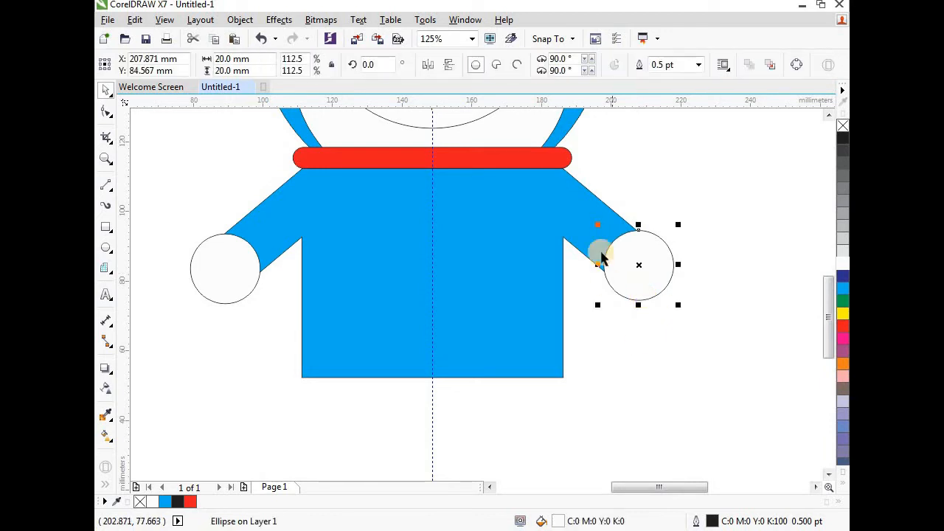
Step: Add a horizontal guideline across the arms and align it with the left hand circle's centre
left_click(595, 263)
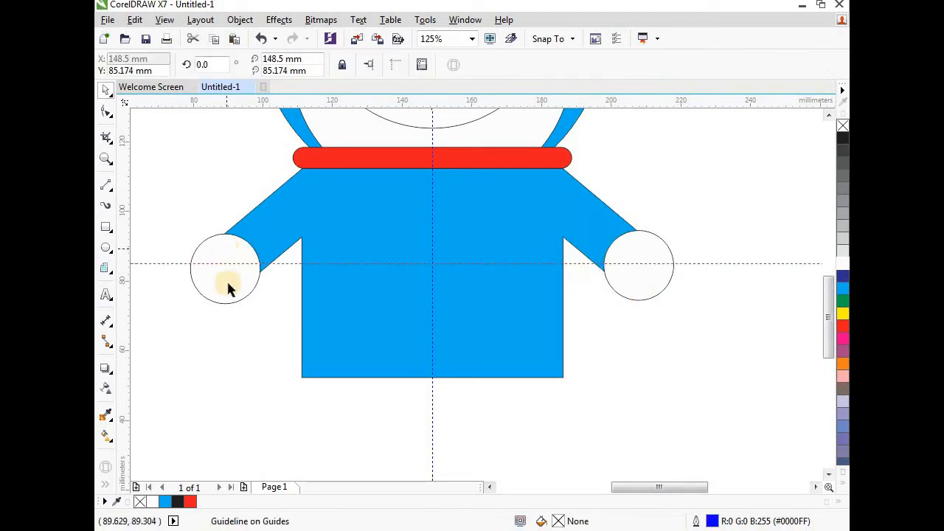
left_click(228, 284)
scroll(230, 280, "up", 1)
left_click(336, 247)
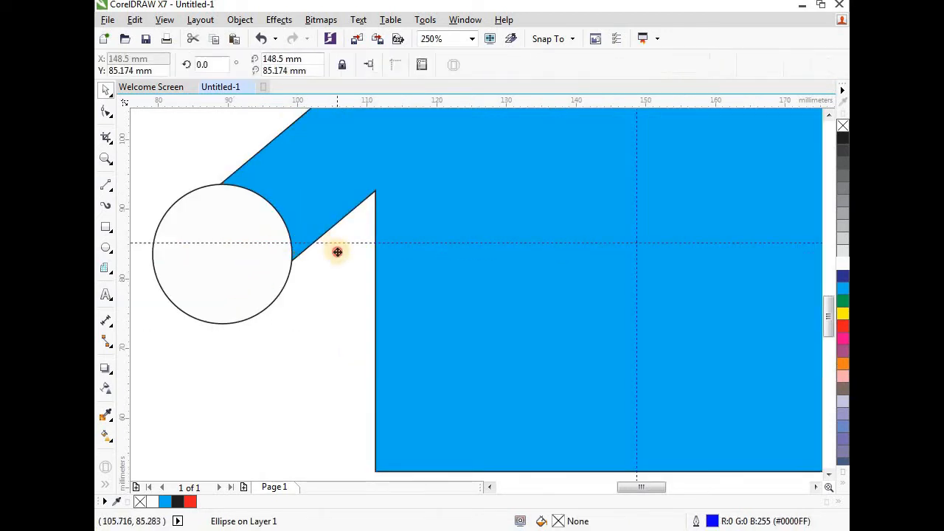
left_click(217, 274)
scroll(217, 274, "down", 1)
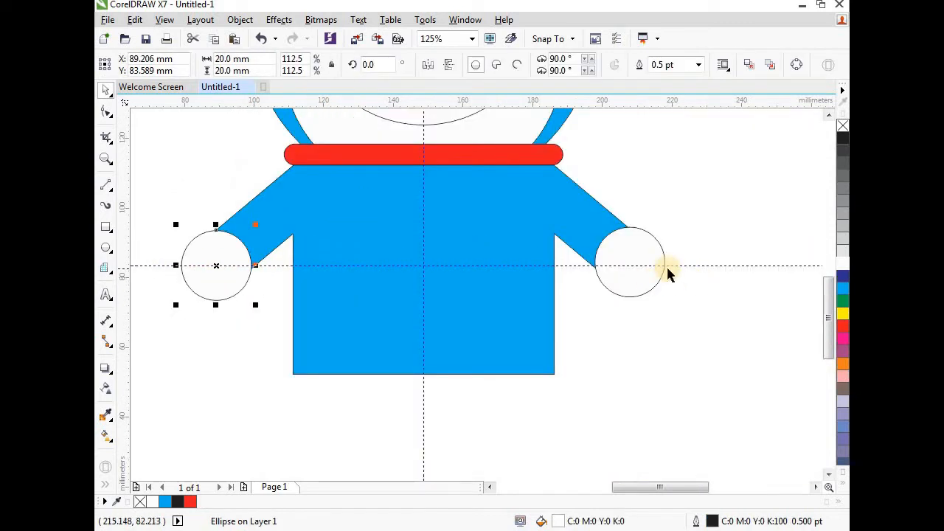
Step: Lower the right hand circle until its centre lies on the horizontal guideline, at about Y 83.5 mm
left_click(653, 280)
scroll(650, 278, "up", 1)
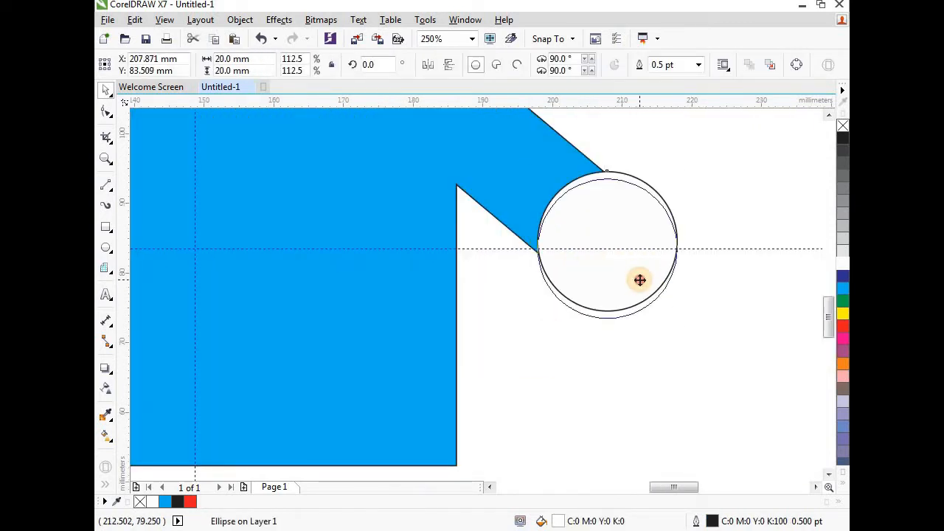
scroll(640, 279, "down", 1)
left_click(652, 287)
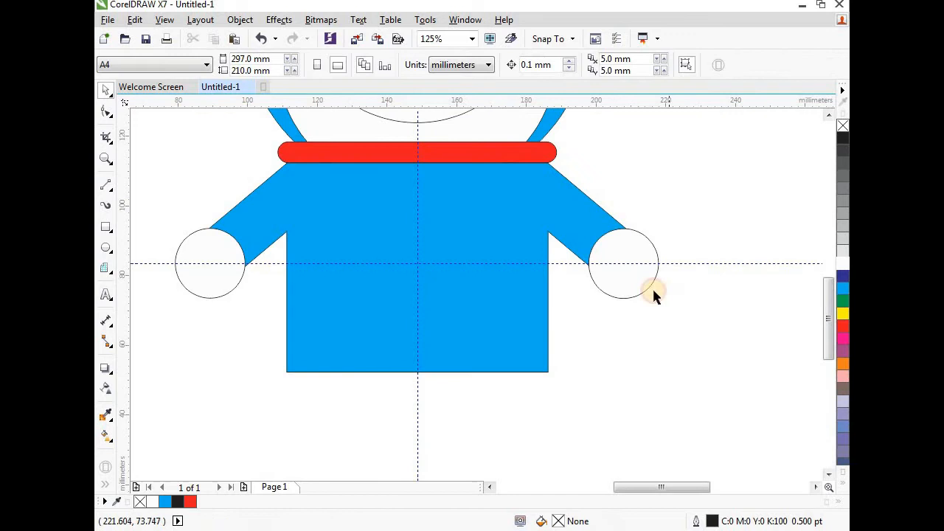
Step: Delete the horizontal guideline that runs through the hands
left_click(697, 262)
key("Delete")
scroll(508, 265, "down", 1)
scroll(489, 234, "up", 1)
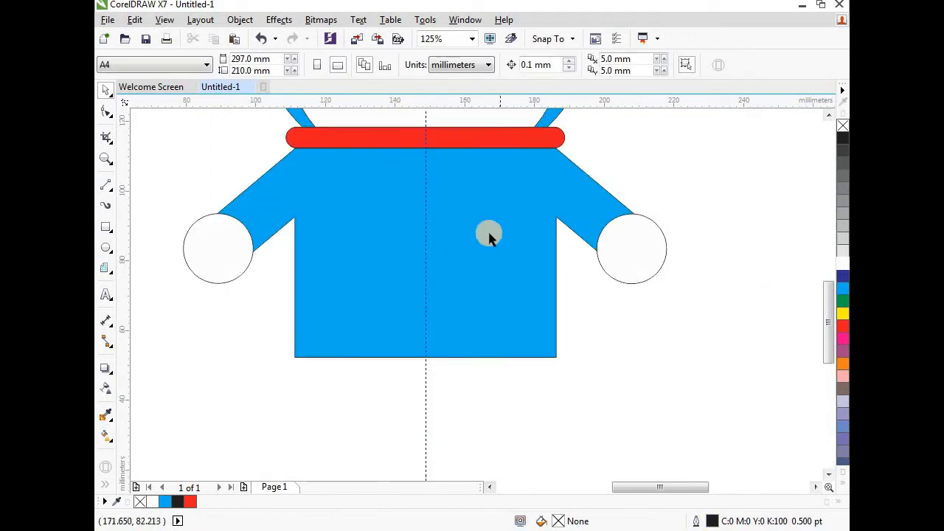
Step: Draw a circle about 78 mm across and place it left of the character, at about X 36.6 mm, Y 83.3 mm
scroll(486, 267, "down", 1)
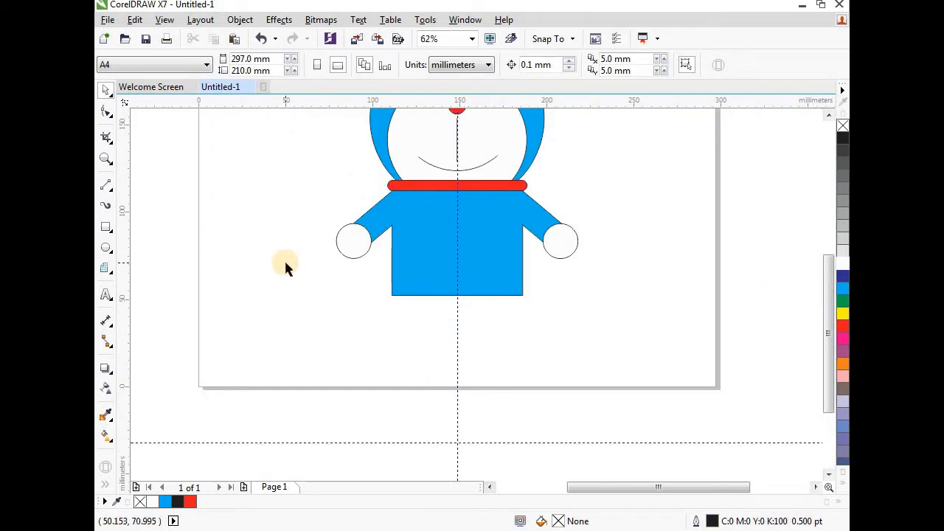
left_click(107, 246)
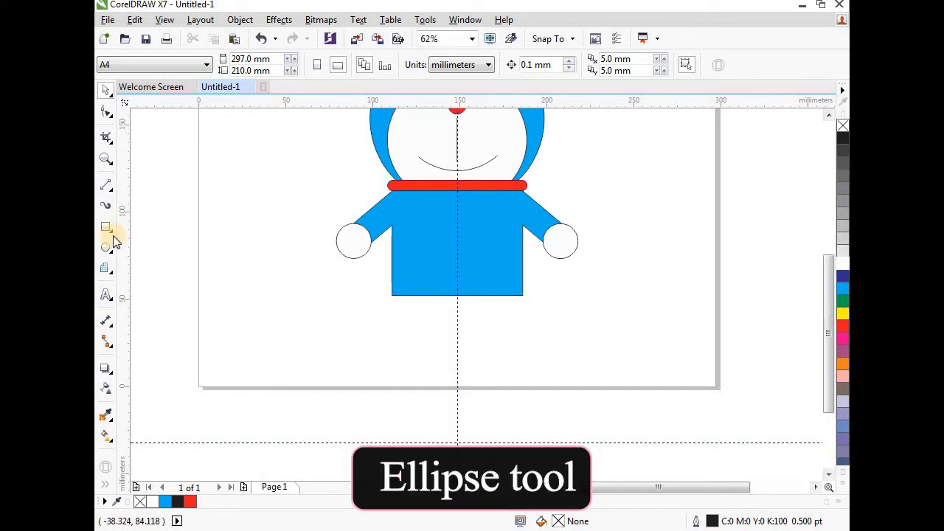
left_click_drag(250, 143, 338, 281)
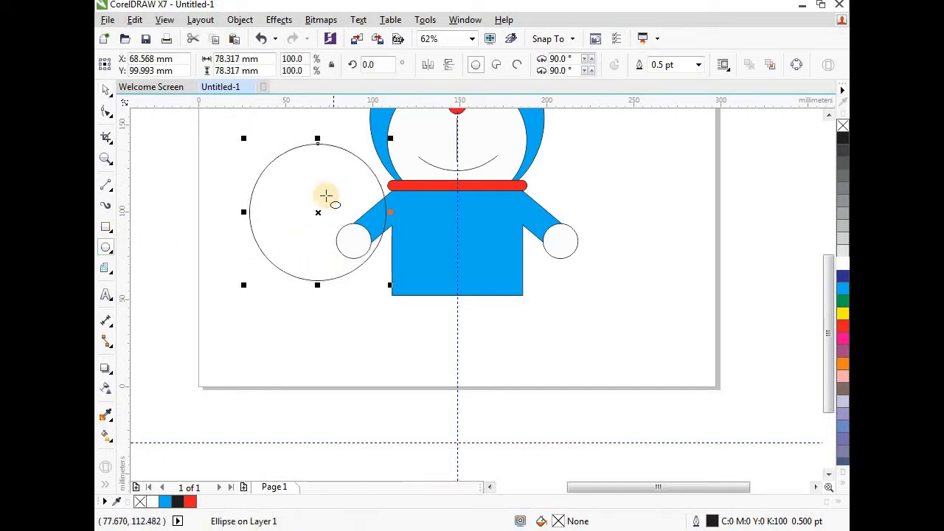
left_click(105, 91)
left_click_drag(318, 211, 262, 241)
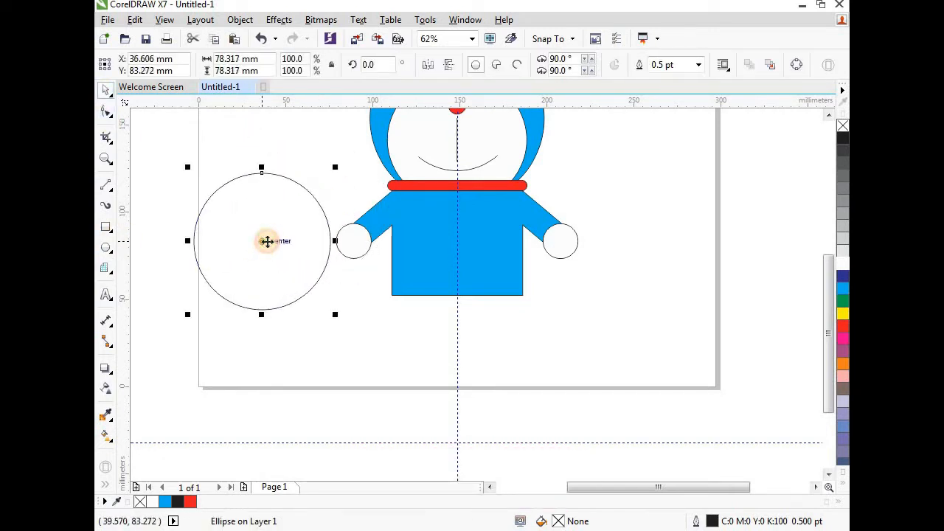
Step: Resize the new circle to an ellipse 60 mm wide and 52 mm high
left_click(210, 59)
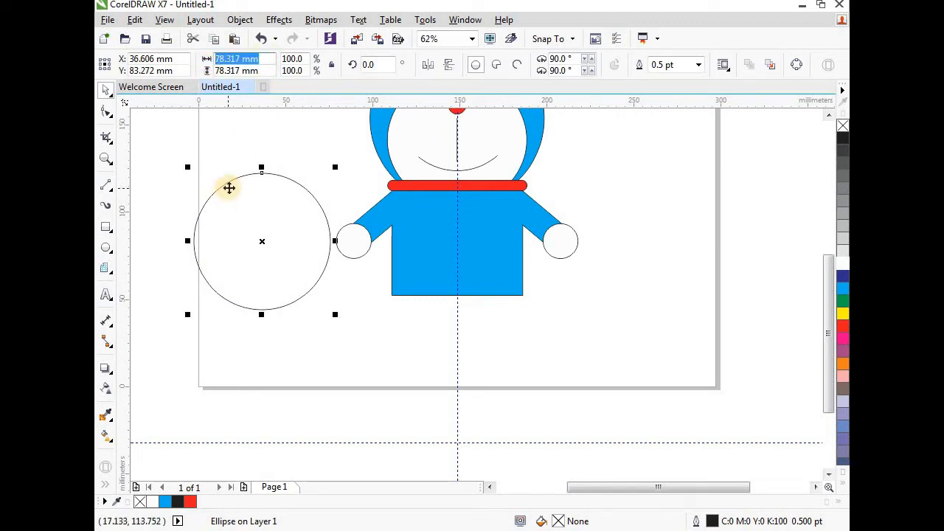
left_click(226, 70)
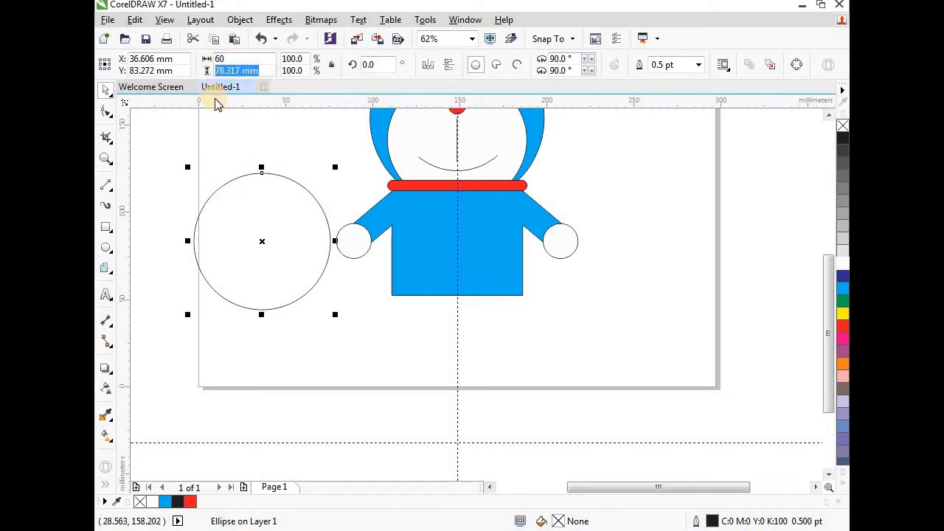
type("52")
key("Return")
Step: Move the ellipse onto the blue body, overlapping the collar, at about X 147.5 mm, Y 92 mm
left_click_drag(270, 242, 456, 227)
scroll(471, 169, "up", 2)
scroll(449, 219, "down", 2)
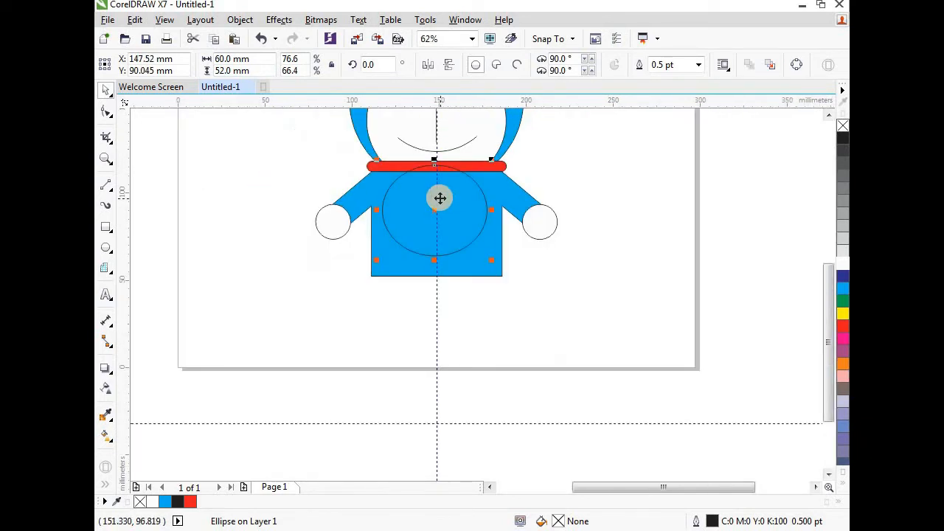
scroll(441, 209, "down", 1)
scroll(436, 248, "up", 1)
scroll(437, 228, "down", 1)
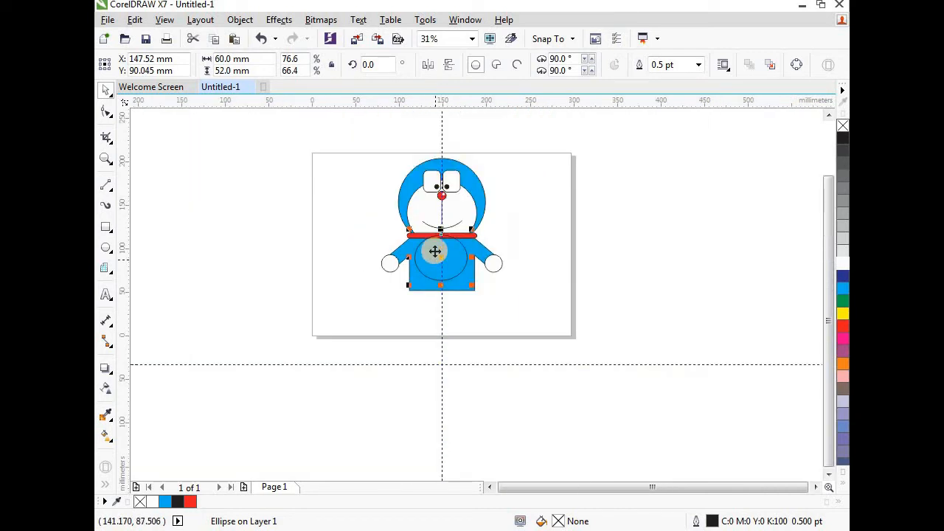
scroll(435, 249, "up", 1)
scroll(448, 283, "up", 1)
left_click(449, 275)
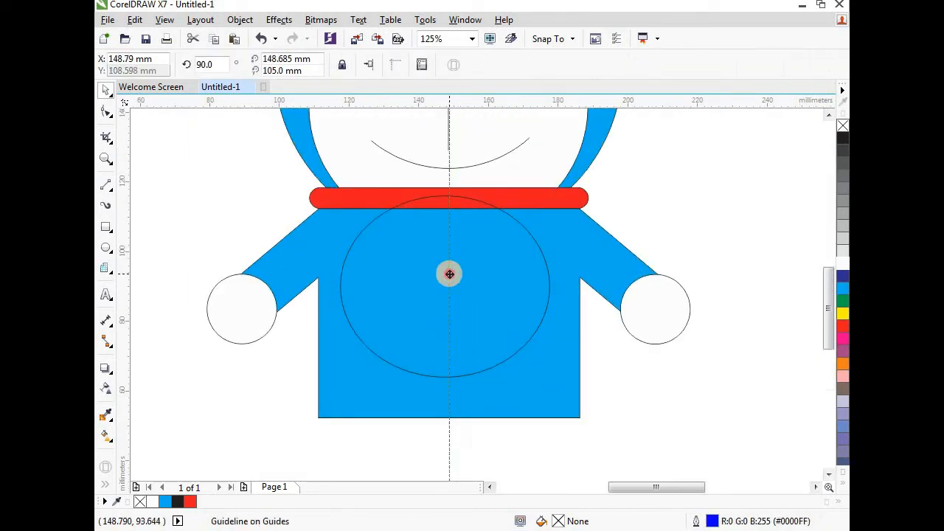
left_click(474, 281)
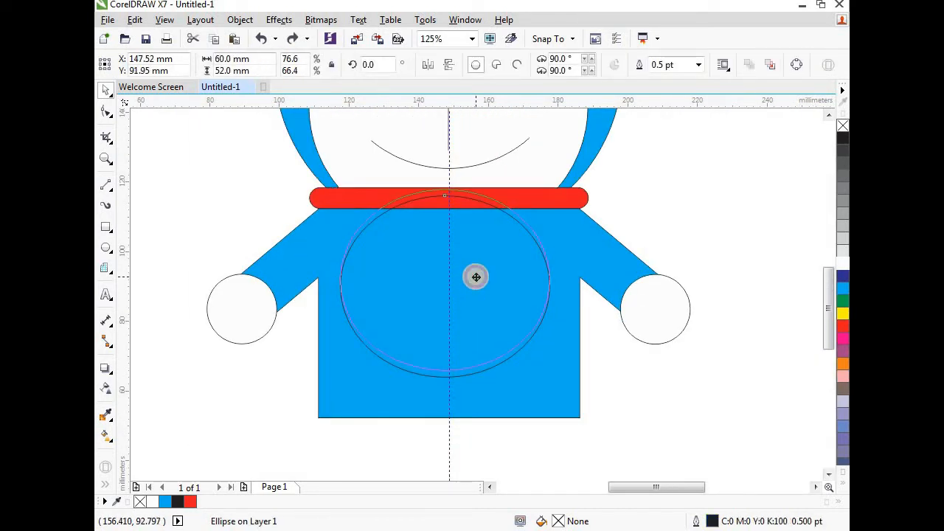
Step: Fill the belly ellipse with white
scroll(467, 285, "down", 1)
scroll(462, 235, "up", 1)
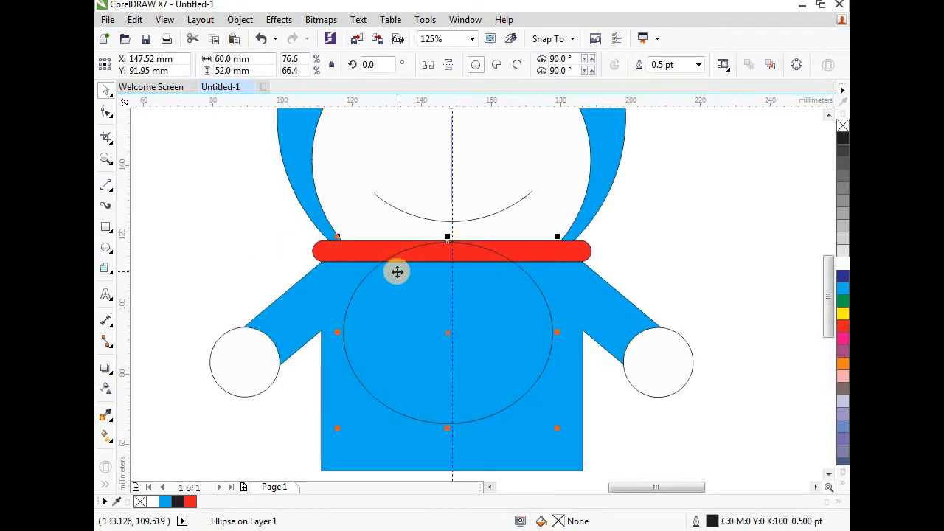
left_click(843, 267)
left_click(595, 258)
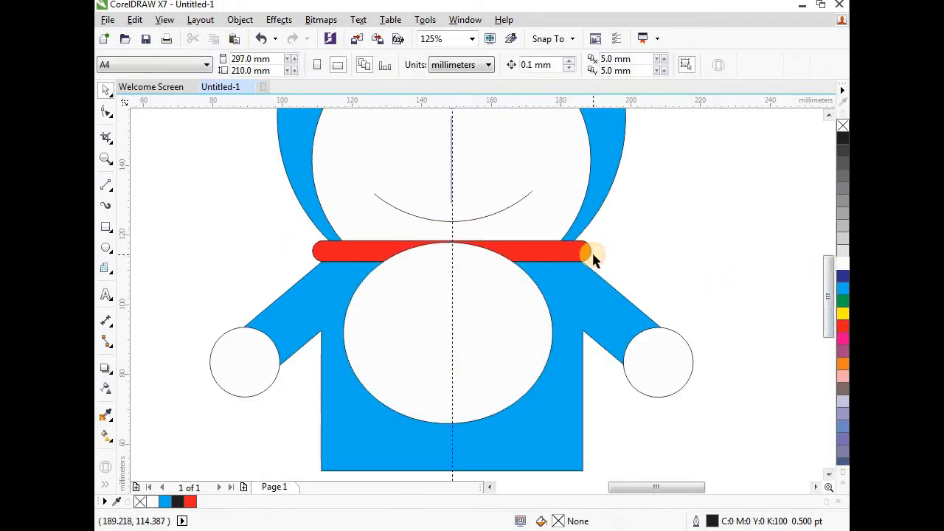
Step: Bring the red collar to the front of the page so it lies over the belly ellipse
left_click(587, 256)
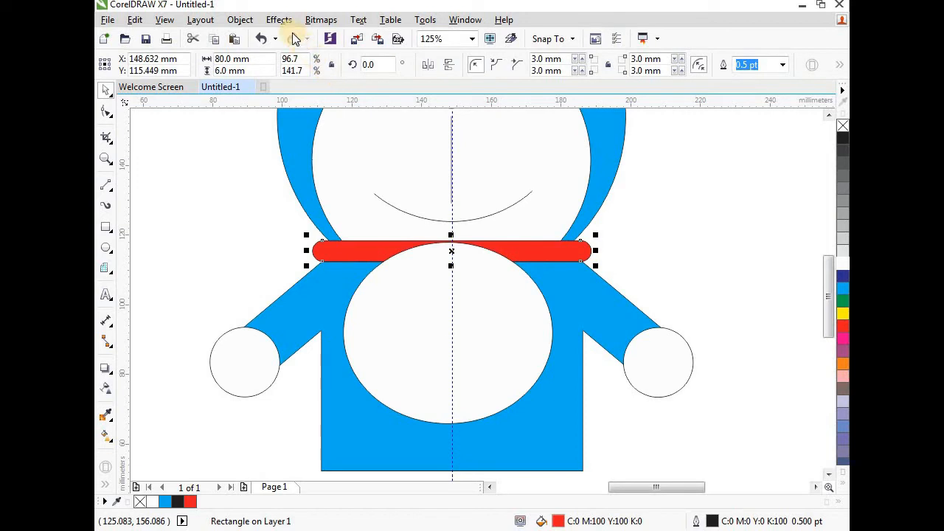
left_click(246, 22)
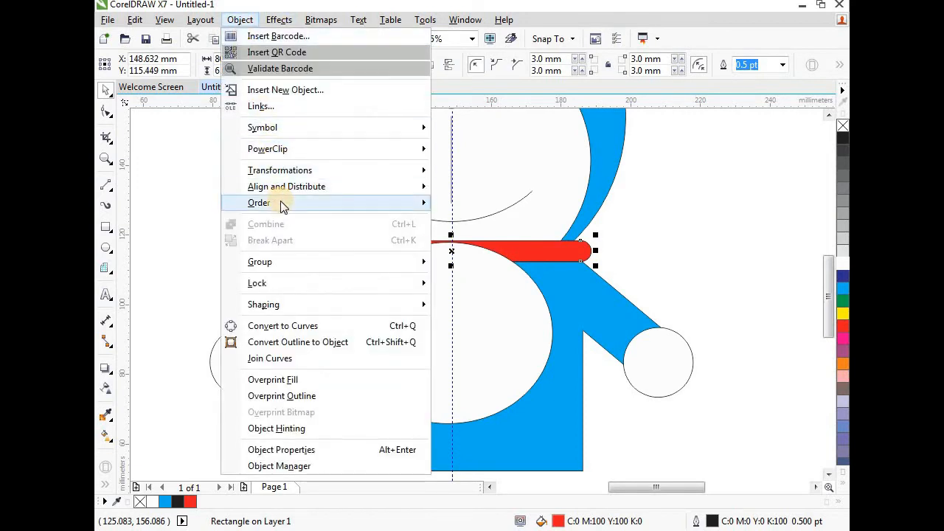
mouse_move(295, 205)
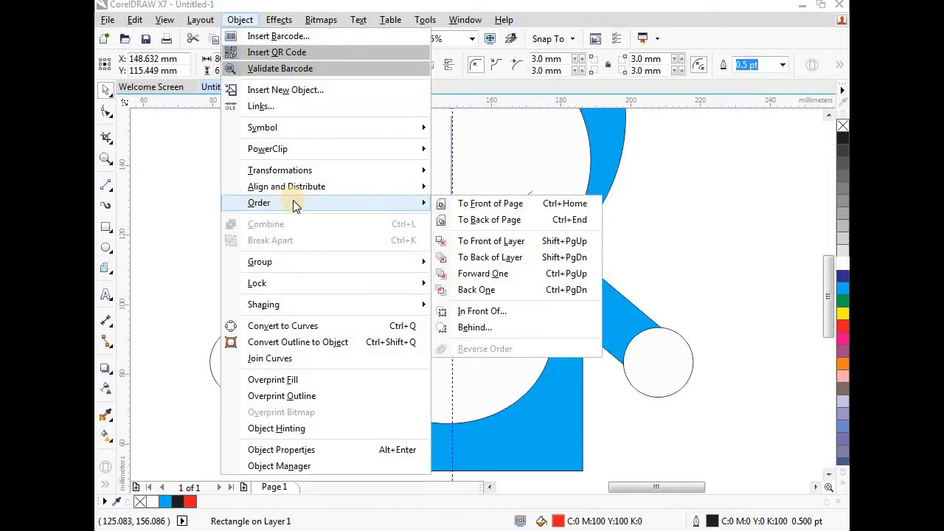
left_click(490, 204)
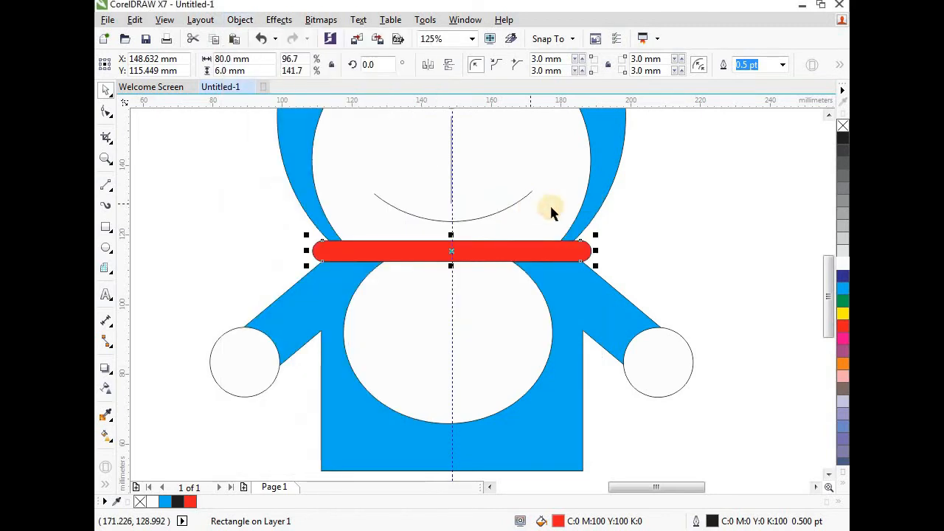
left_click(655, 236)
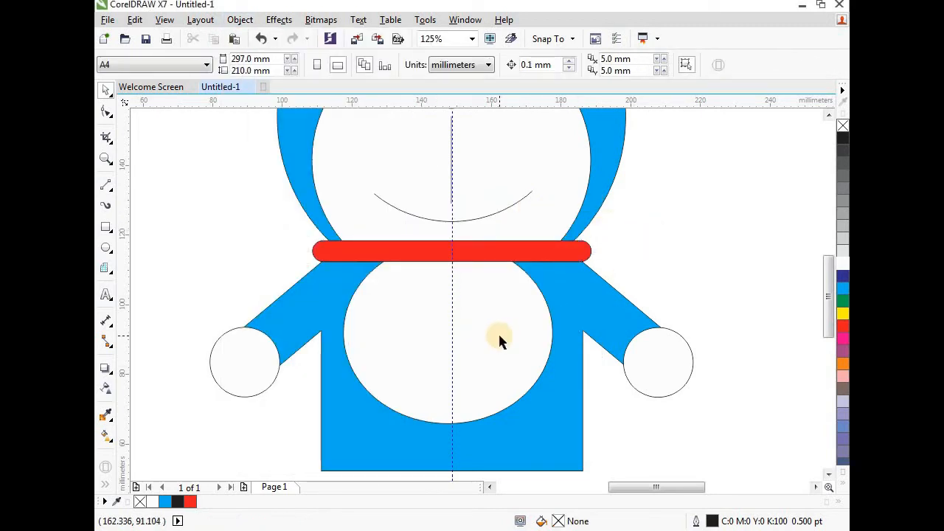
left_click(499, 338)
scroll(424, 279, "down", 2)
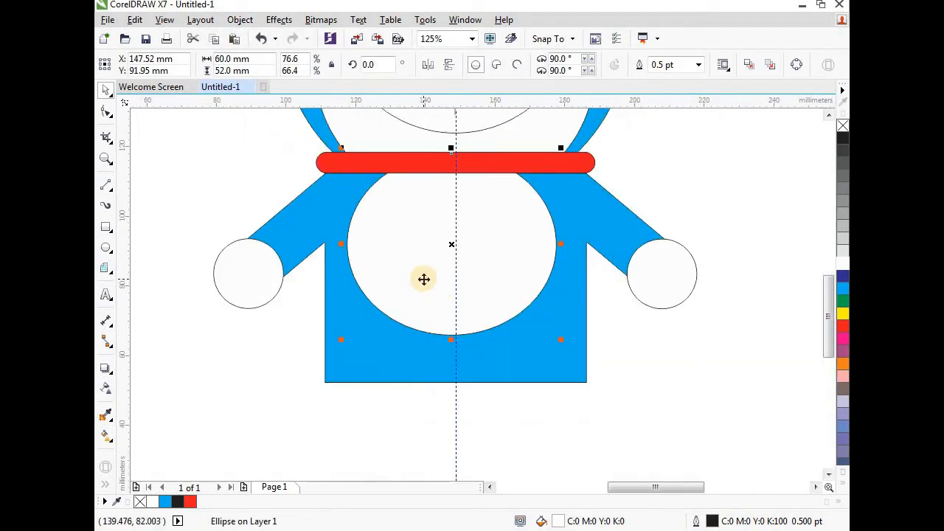
scroll(460, 376, "down", 1)
scroll(413, 357, "up", 1)
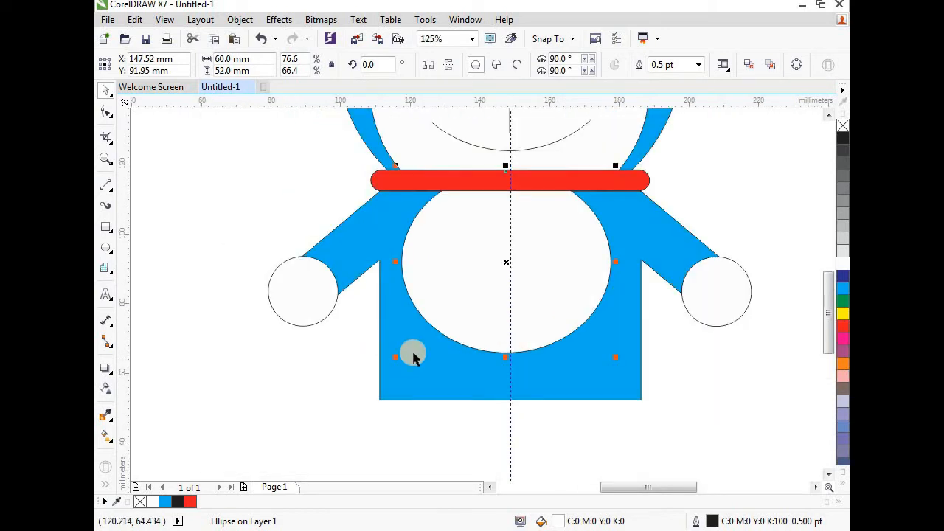
scroll(419, 349, "down", 1)
scroll(423, 354, "up", 1)
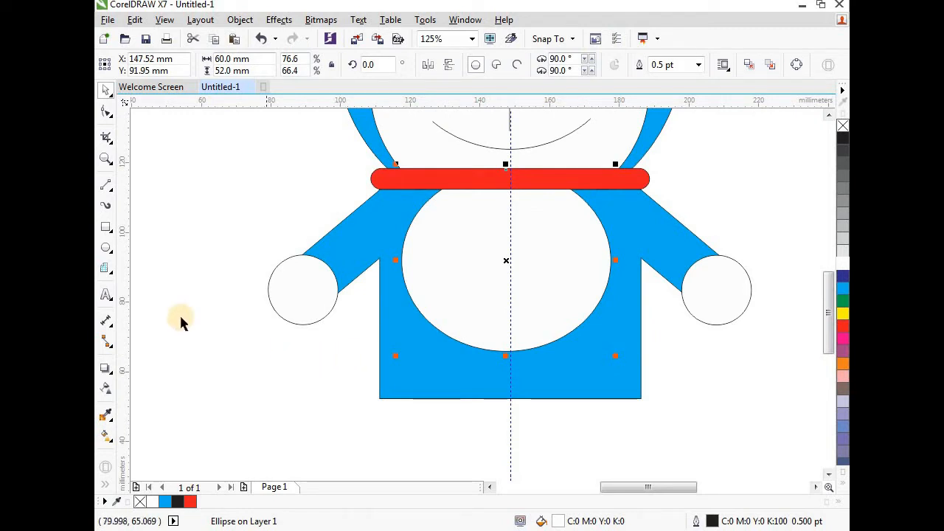
left_click(106, 248)
left_click_drag(160, 190, 273, 325)
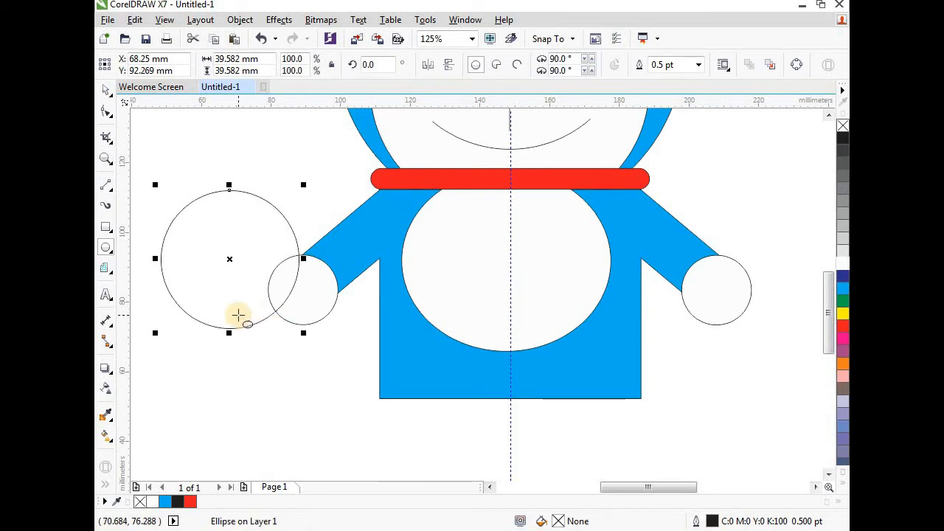
key("Delete")
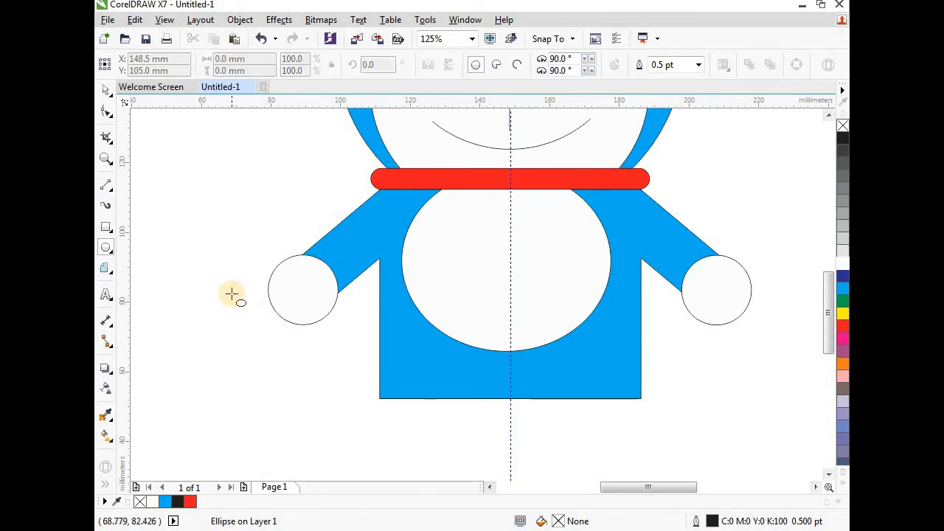
Step: Shift the white belly ellipse slightly right to centre it on the vertical guideline, at about X 148.7 mm
left_click(105, 89)
left_click(539, 327)
scroll(509, 317, "down", 2)
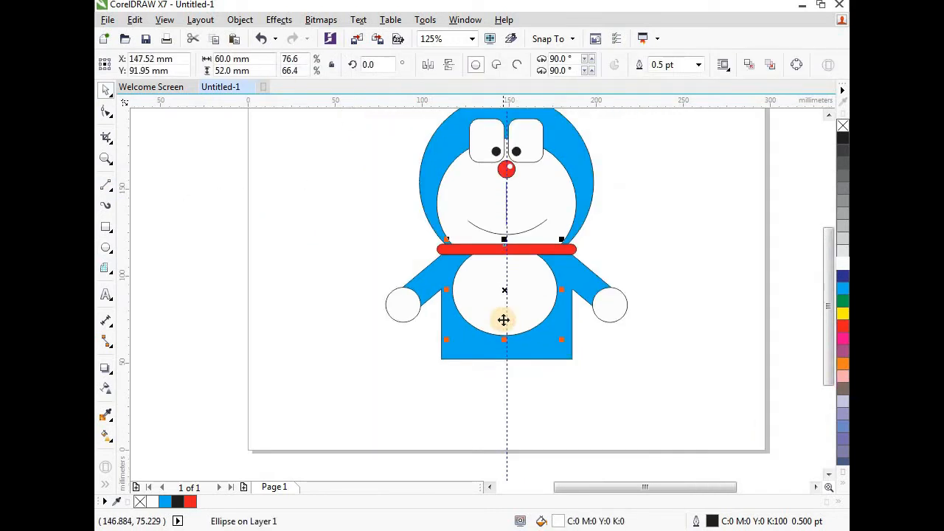
scroll(509, 318, "up", 2)
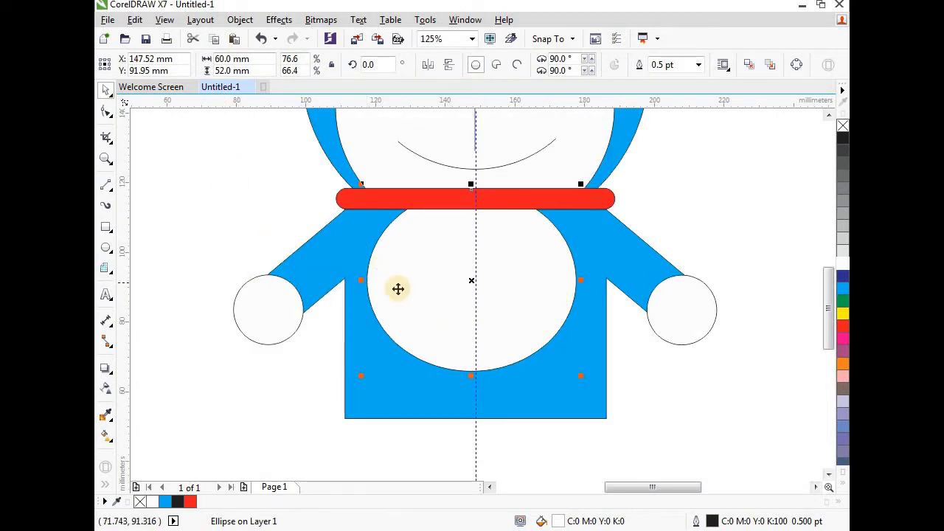
scroll(476, 292, "up", 3)
left_click_drag(461, 262, 468, 263)
scroll(449, 276, "down", 3)
left_click(654, 383)
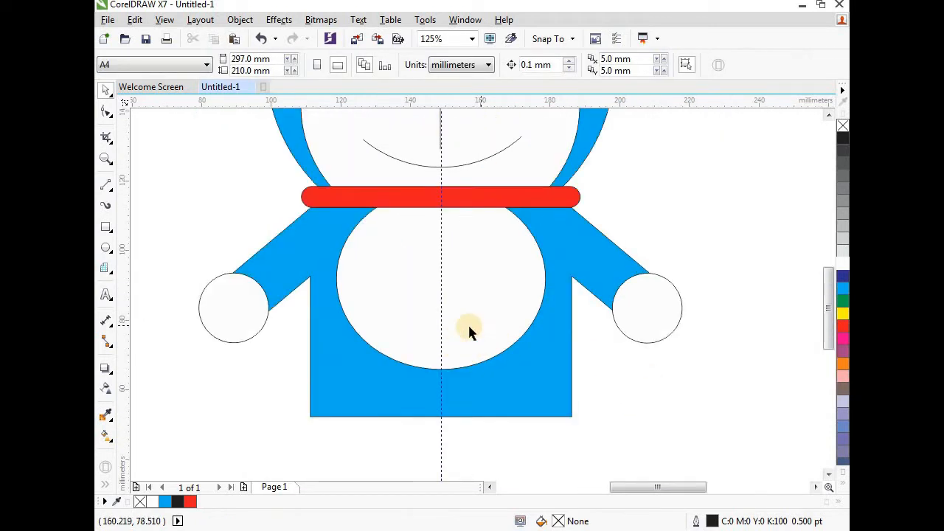
Step: Duplicate the white belly ellipse and align the copy exactly over the original at X 148.684 mm, Y 91.95 mm
scroll(469, 325, "down", 3)
scroll(487, 325, "up", 3)
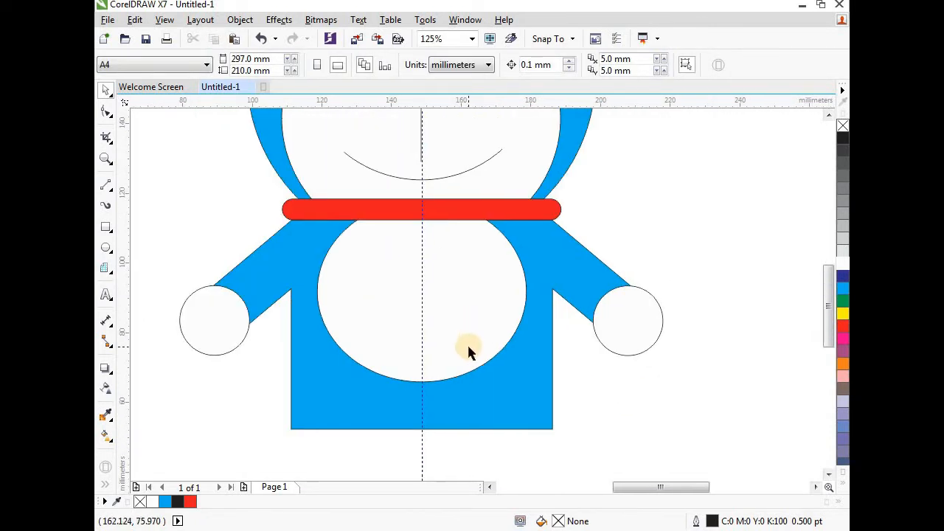
left_click(469, 349)
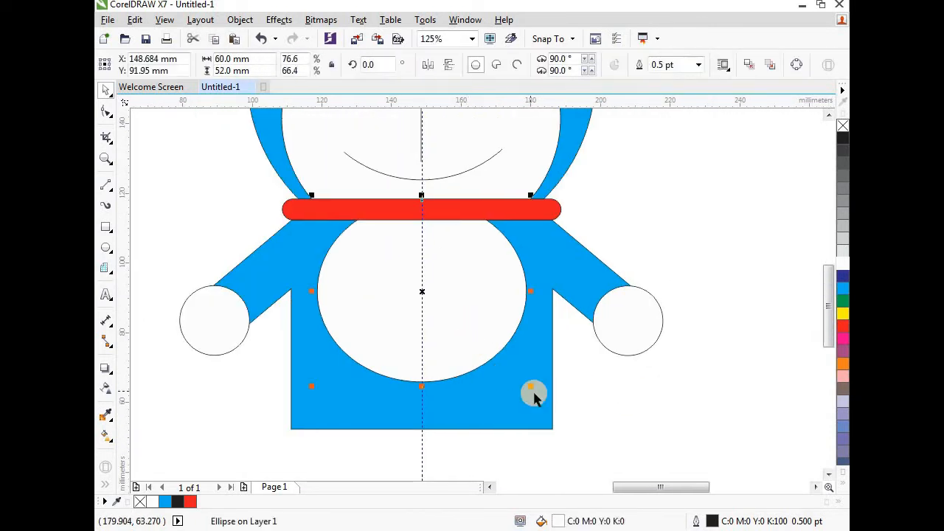
left_click(135, 22)
left_click(219, 196)
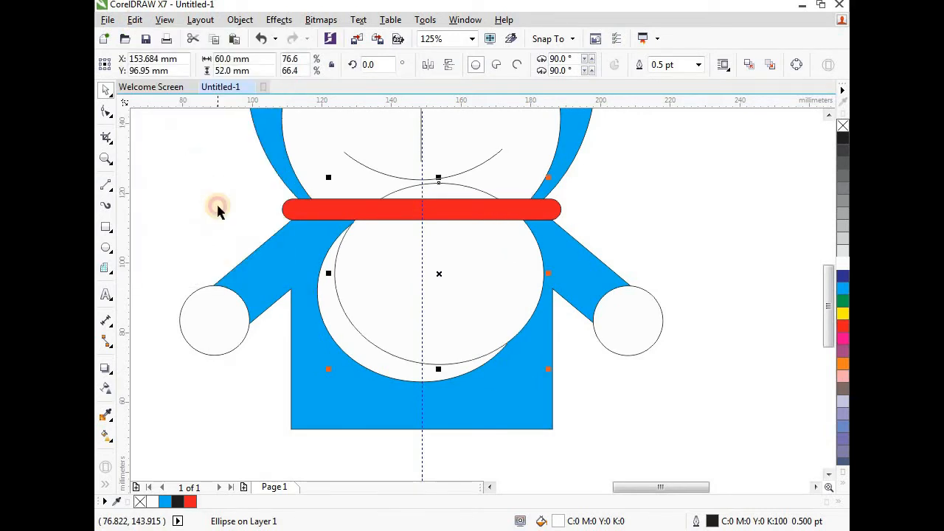
left_click_drag(438, 278, 418, 309)
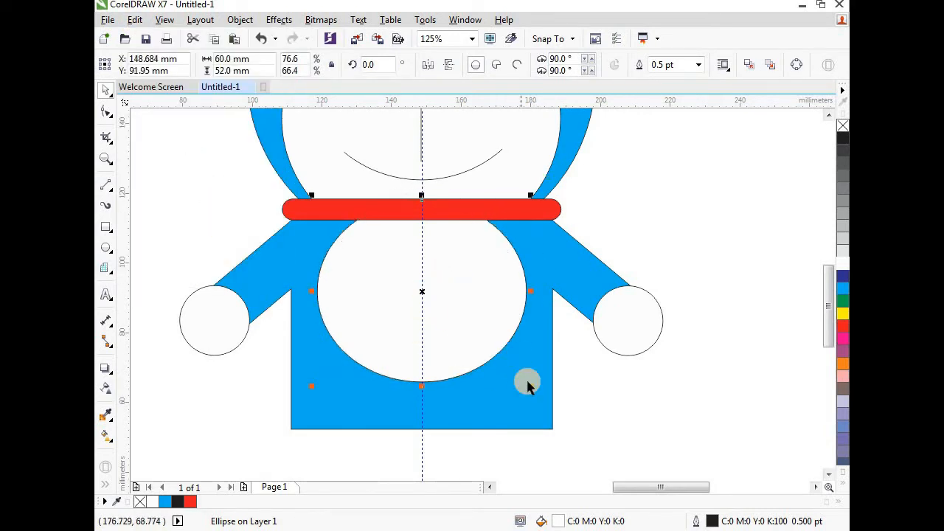
Step: Shrink the duplicate belly ellipse about its centre to about 45 mm wide and 39 mm high
left_click_drag(527, 381, 514, 380)
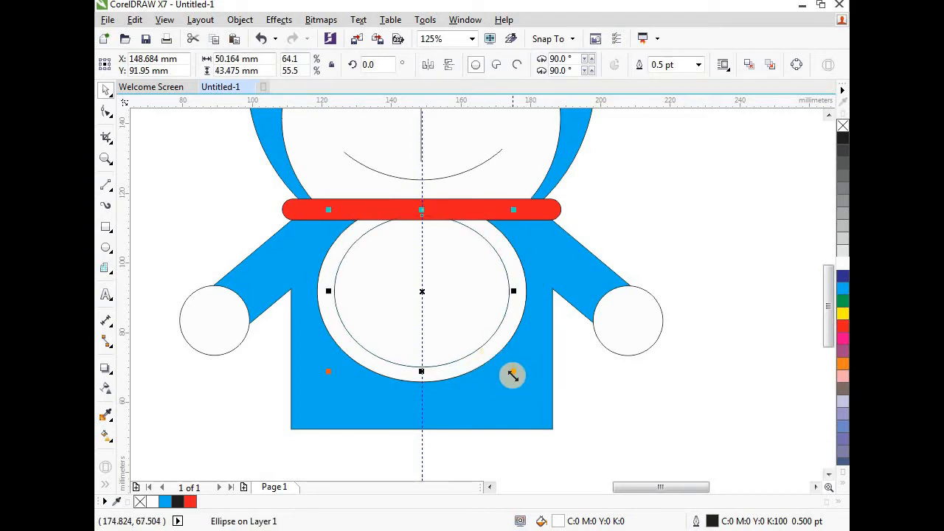
left_click_drag(513, 373, 503, 366)
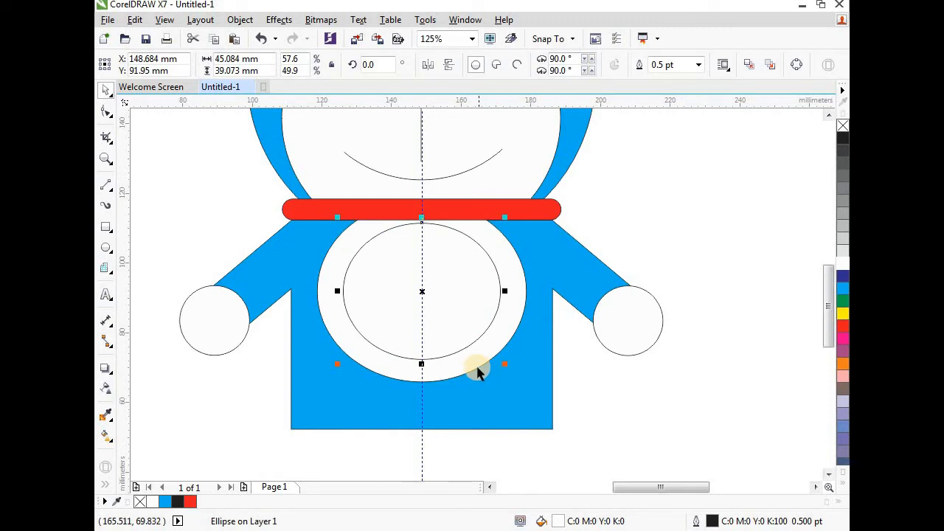
scroll(476, 369, "up", 2)
scroll(468, 351, "down", 2)
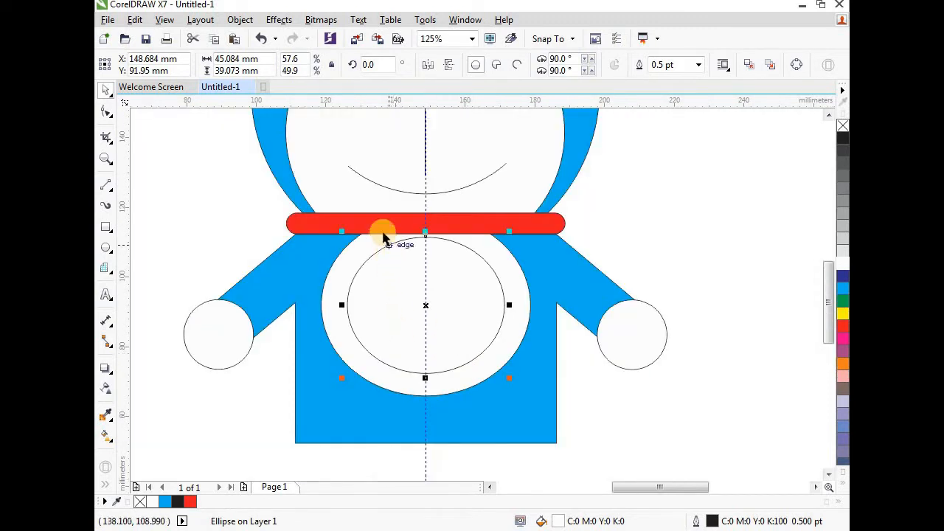
Step: Turn the inner belly ellipse into a closed half-round pie covering its lower half, from about 180 to 359 degrees
left_click(107, 117)
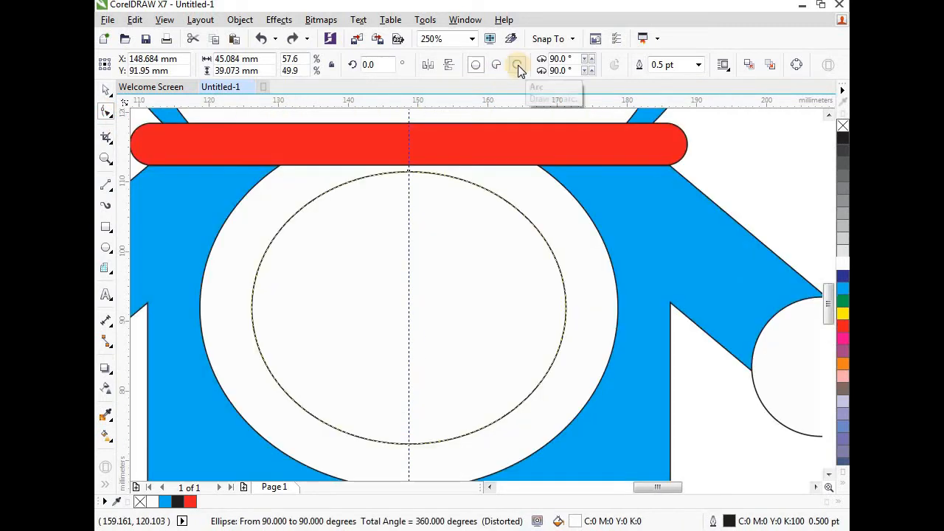
left_click(518, 65)
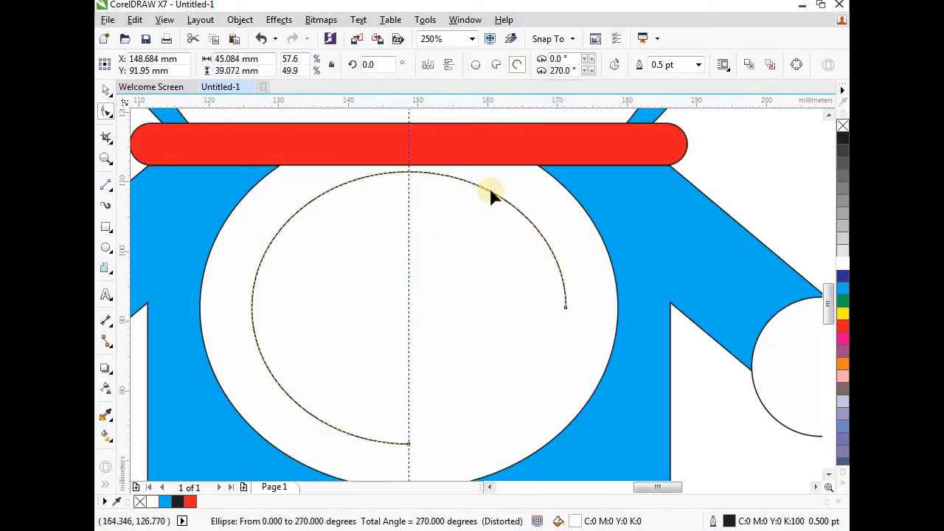
left_click_drag(421, 421, 592, 310)
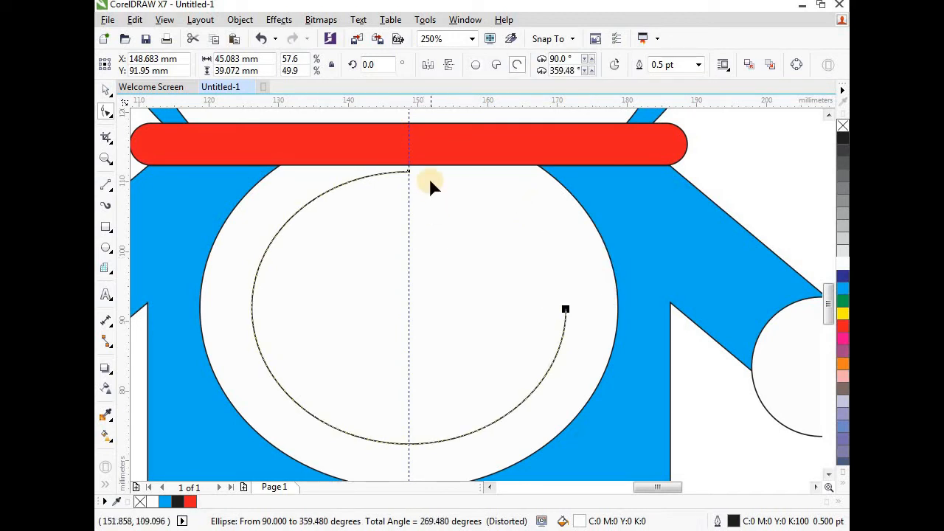
left_click_drag(408, 177, 298, 311)
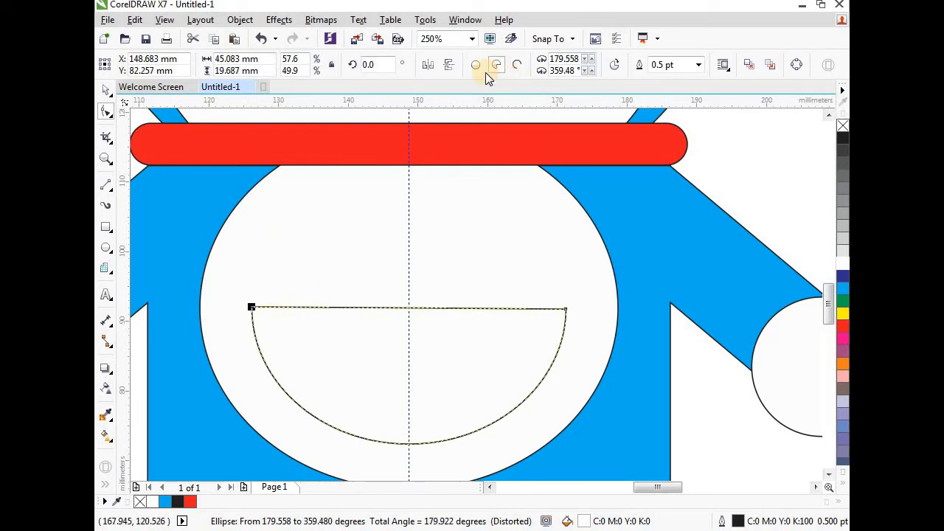
scroll(482, 152, "down", 2)
left_click(105, 91)
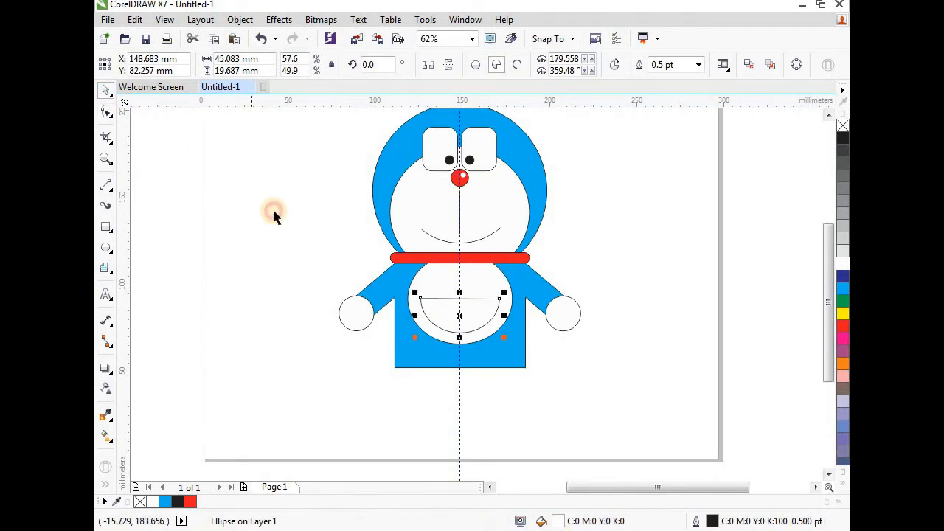
left_click(273, 211)
scroll(470, 325, "up", 1)
scroll(438, 304, "up", 1)
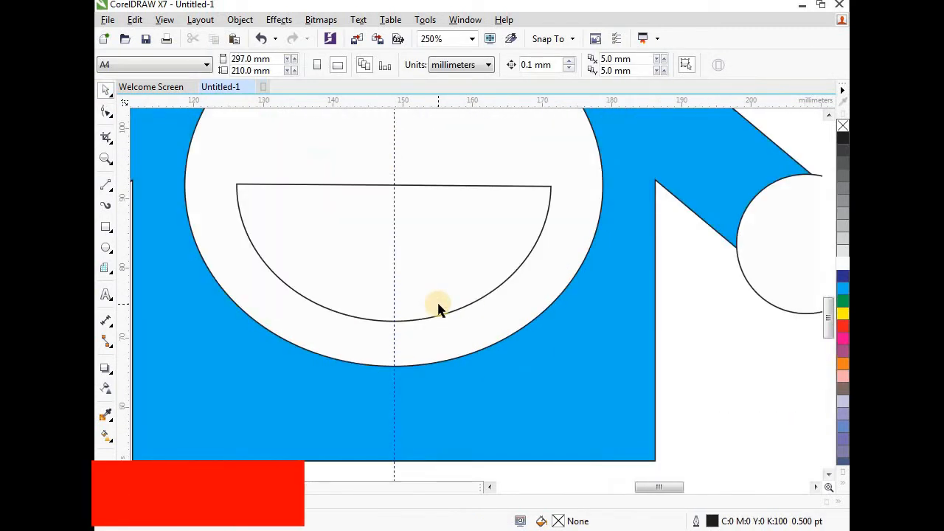
left_click(429, 298)
scroll(428, 297, "down", 1)
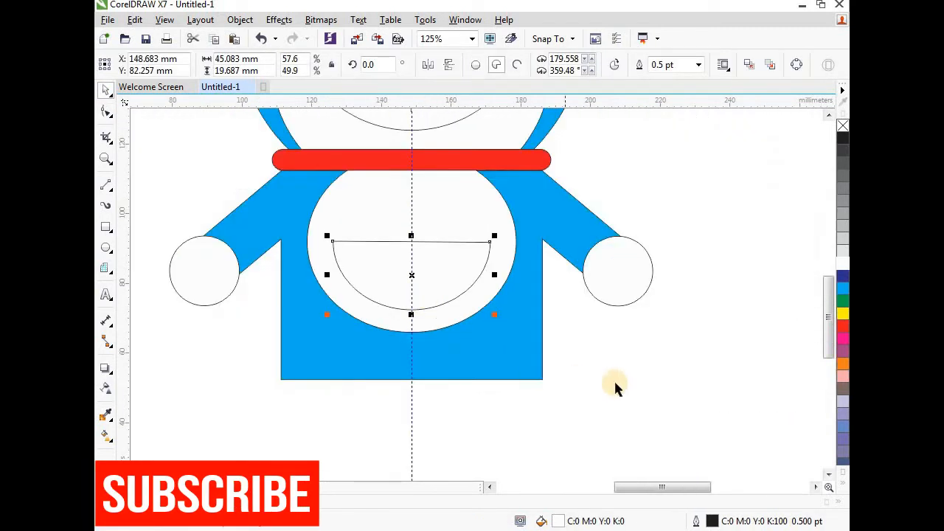
Step: Draw a rectangle about 32 mm wide and 10 mm high below the blue body, left of the guideline
left_click(625, 384)
scroll(297, 303, "down", 1)
left_click(107, 226)
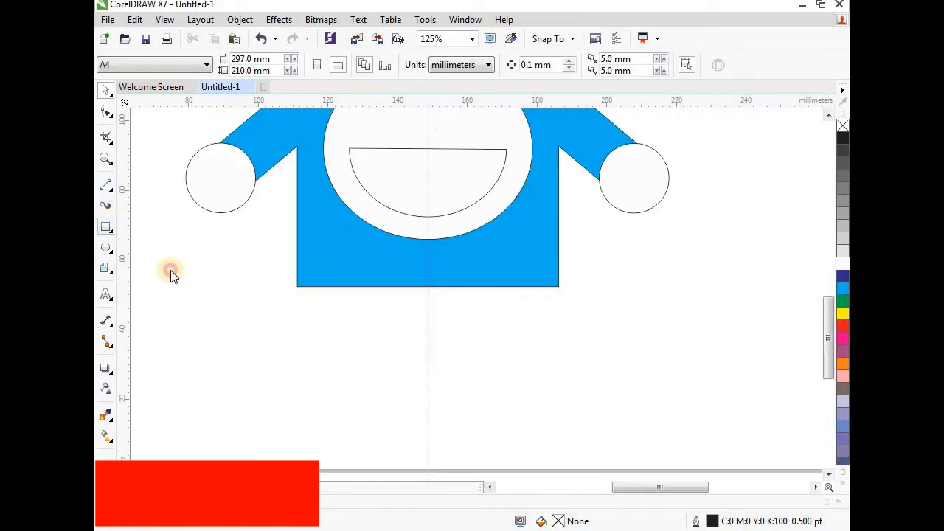
mouse_move(256, 332)
left_mouse_down()
mouse_move(344, 372)
mouse_move(368, 369)
left_mouse_up()
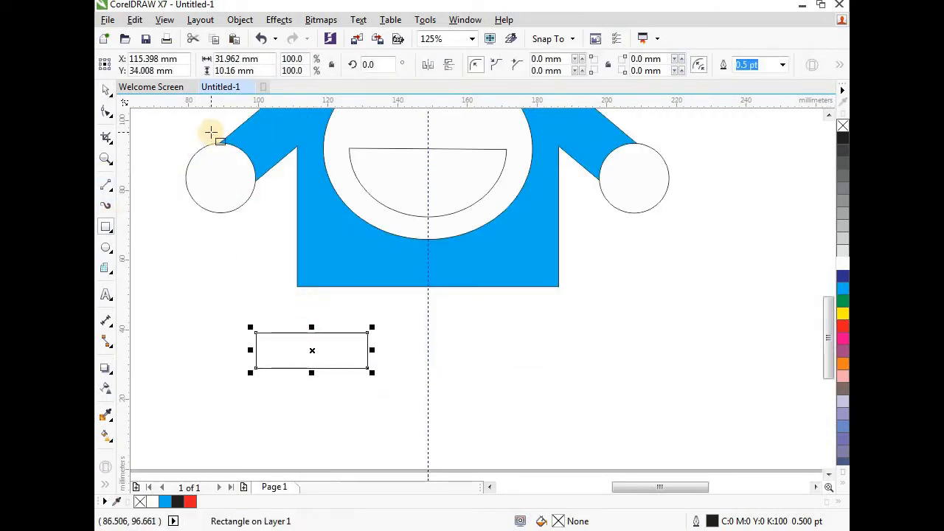
left_click(106, 89)
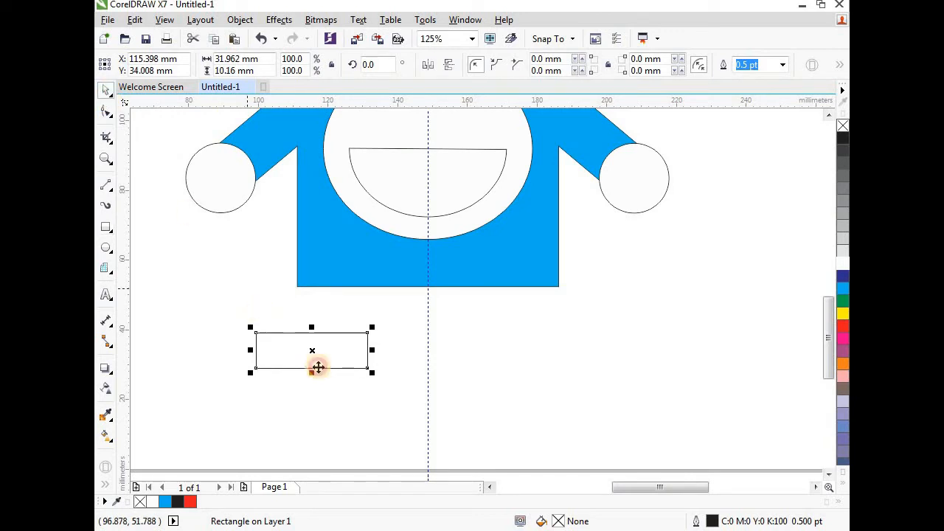
Step: Set the rectangle's size to 37 mm wide and 10 mm high
left_click(221, 59)
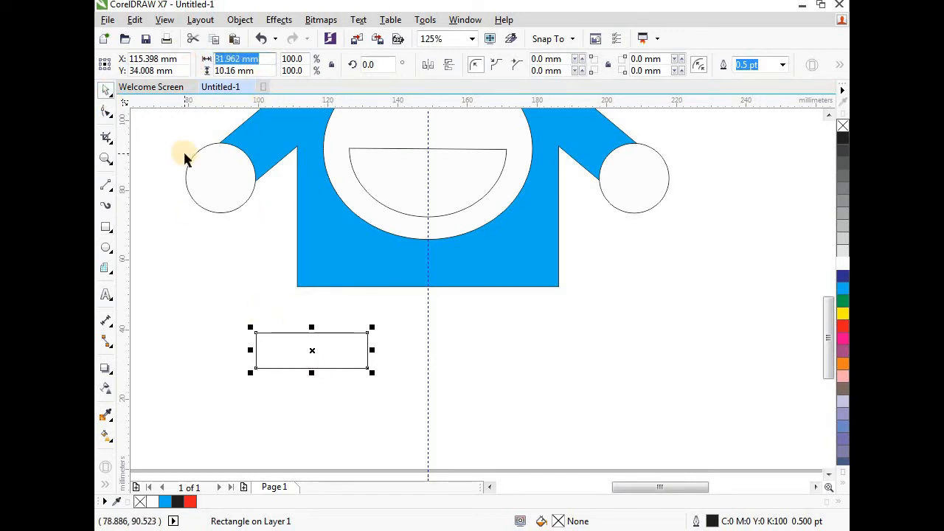
type("37")
left_click(263, 71)
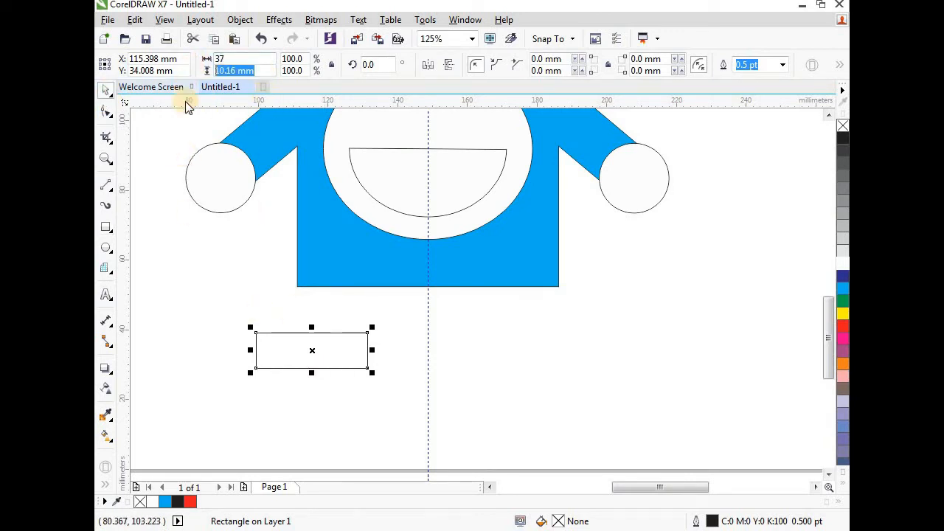
type("4")
key("BackSpace")
type("7")
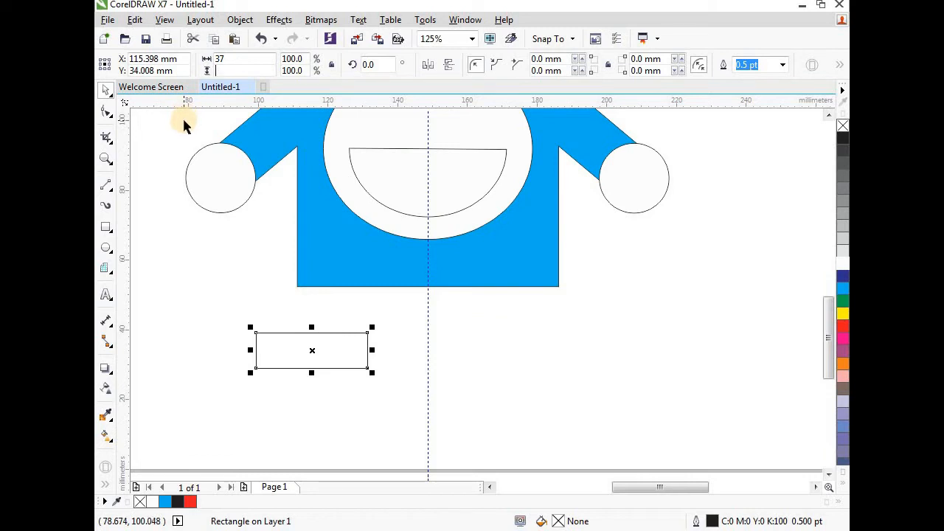
key("BackSpace")
type("10")
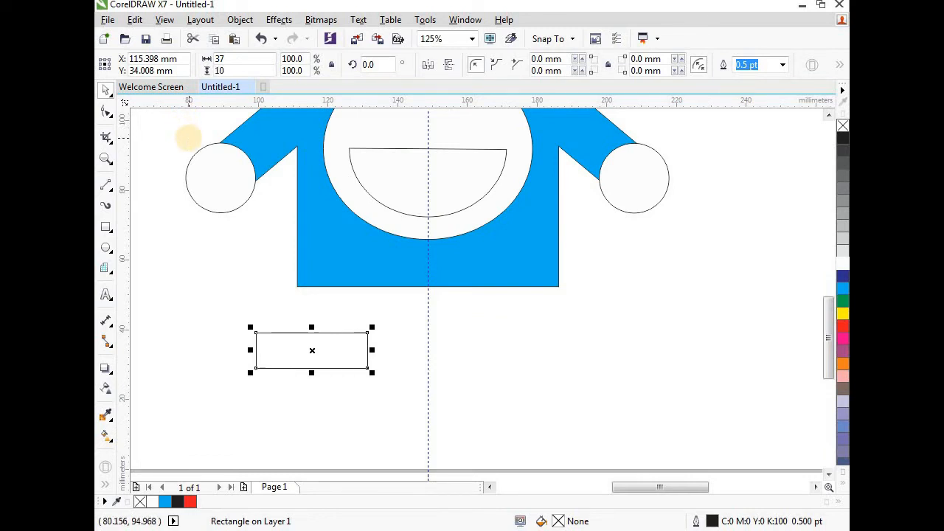
key("Return")
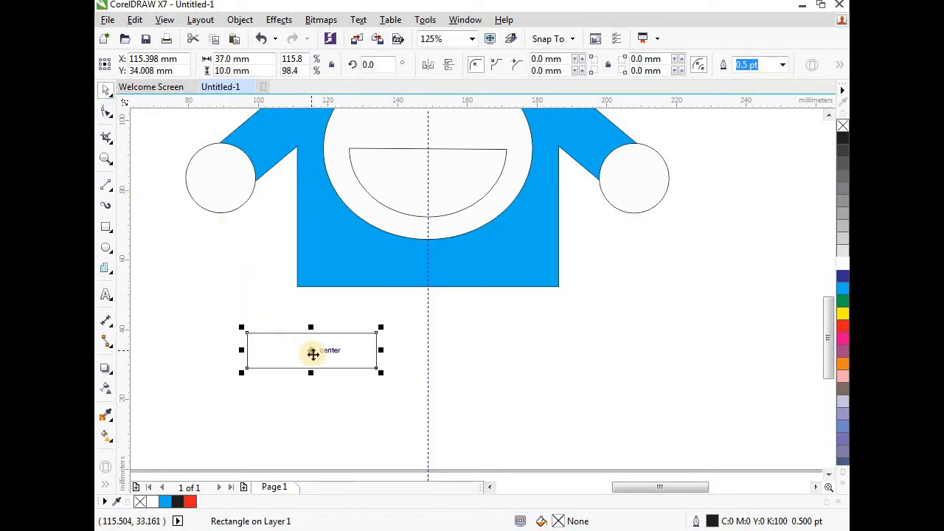
Step: Move the rectangle up against the body's lower edge, centred at about X 123.3 mm, Y 47.3 mm
left_click_drag(313, 354, 338, 302)
scroll(336, 304, "up", 2)
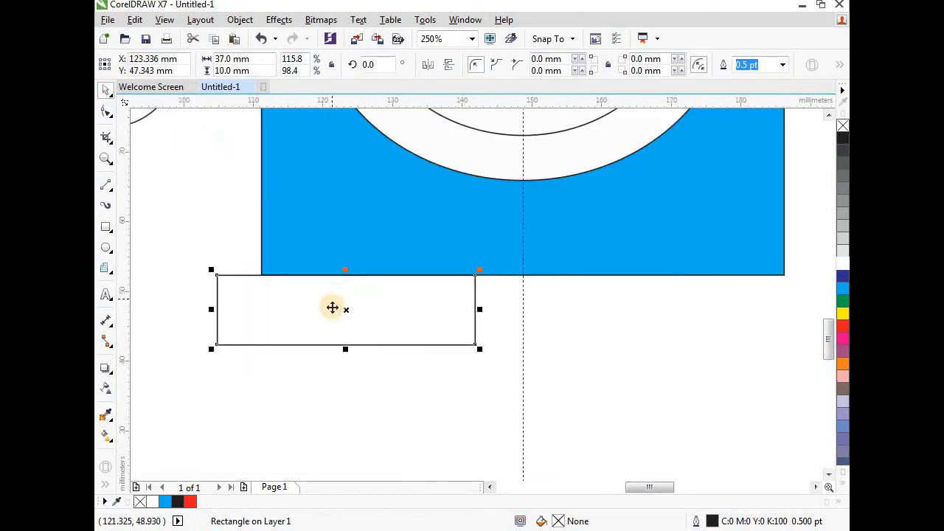
scroll(330, 304, "down", 2)
scroll(327, 308, "up", 1)
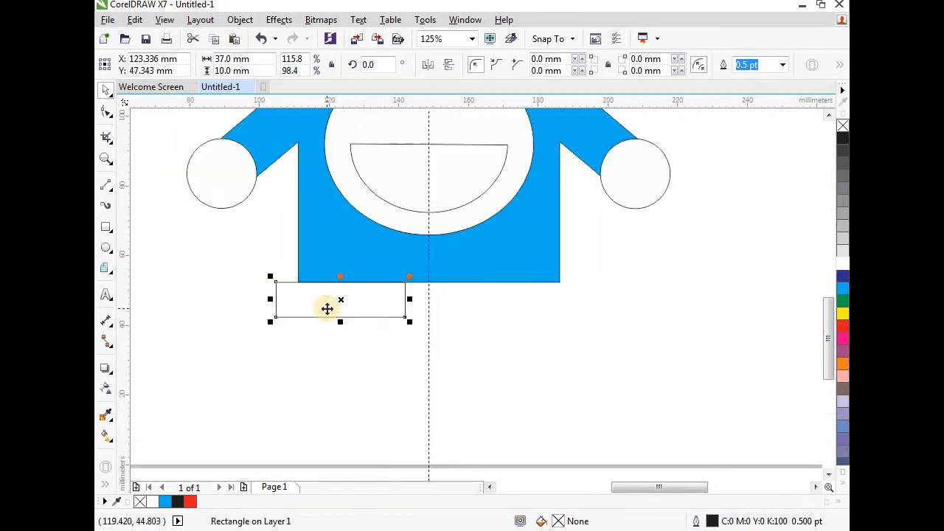
Step: Round all corners of the foot rectangle to a 5 mm radius
left_click(105, 110)
scroll(281, 294, "up", 1)
left_click_drag(282, 288, 316, 287)
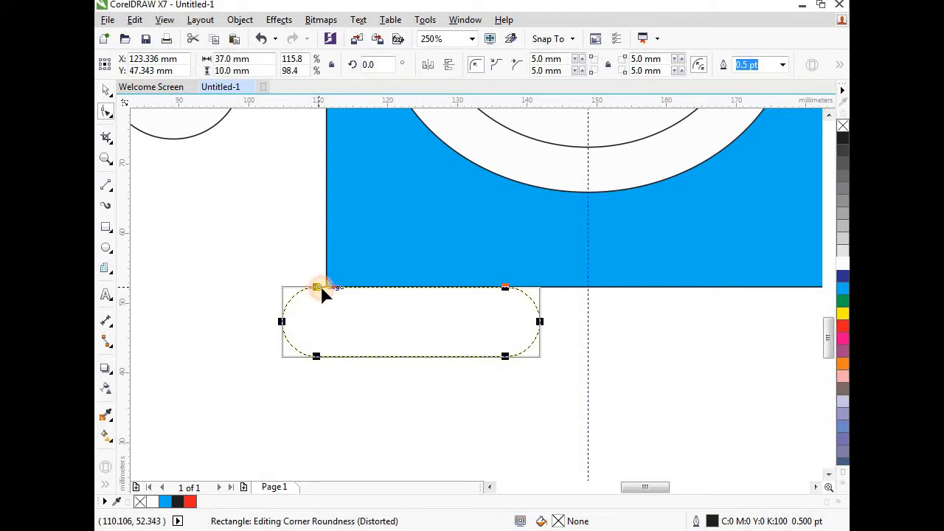
Step: Align the rounded foot with the body's lower-left corner at X 124.659 mm, Y 47.369 mm, and fill it white
left_click(105, 89)
mouse_move(384, 331)
left_mouse_down()
mouse_move(398, 331)
mouse_move(388, 333)
left_mouse_up()
scroll(330, 311, "up", 4)
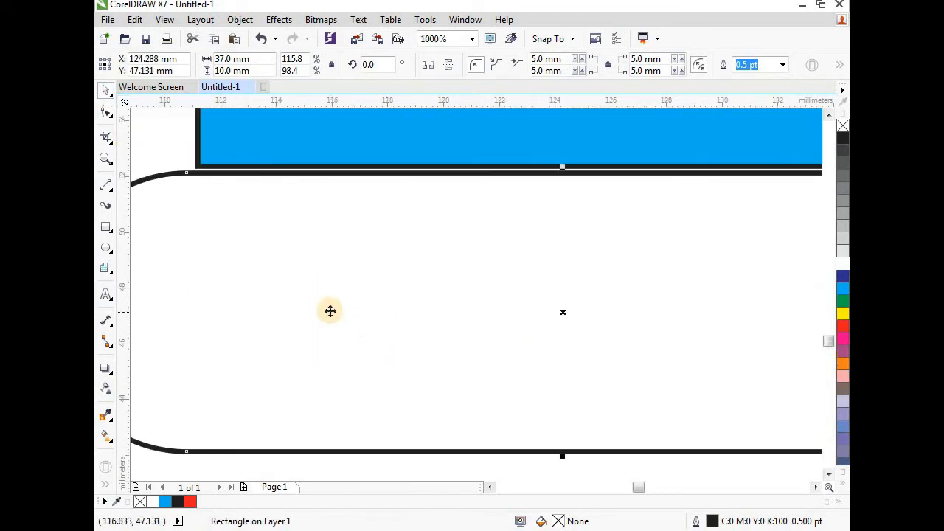
scroll(329, 309, "down", 6)
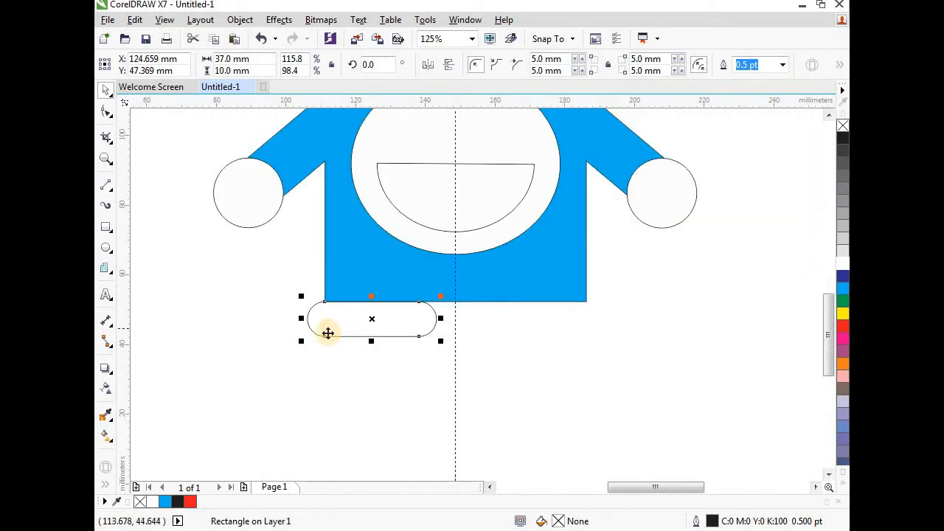
scroll(399, 337, "down", 1)
scroll(409, 339, "up", 1)
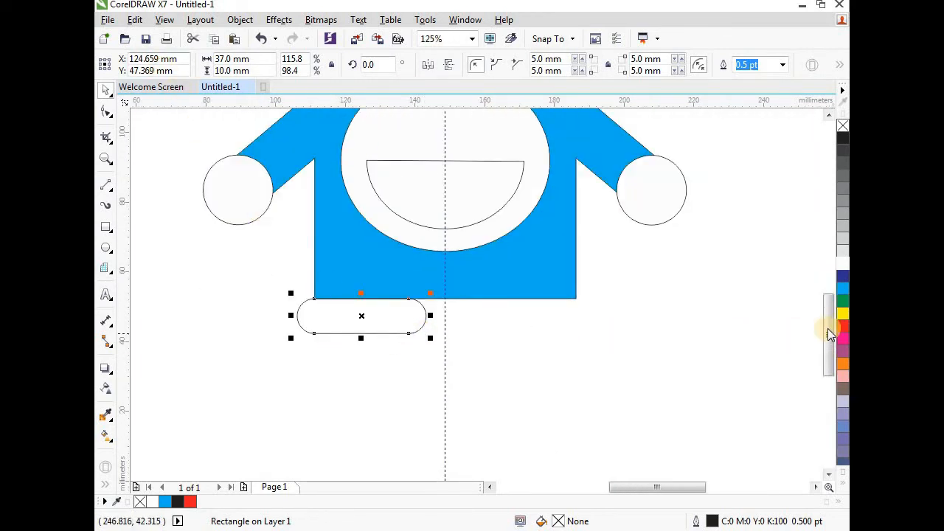
left_click(844, 264)
scroll(462, 319, "down", 1)
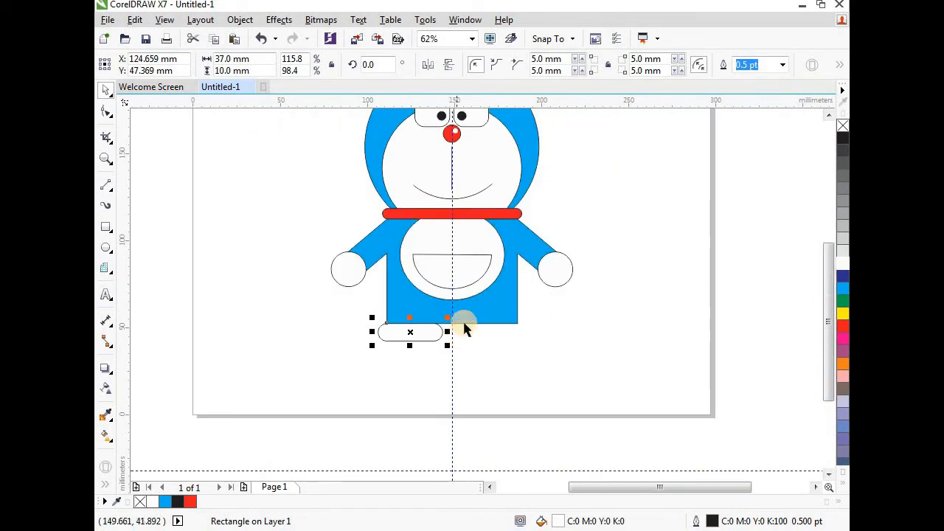
Step: Duplicate the white foot and place the copy under the body's lower-right corner at X 172.627 mm, Y 47.316 mm
scroll(462, 319, "up", 1)
left_click(135, 20)
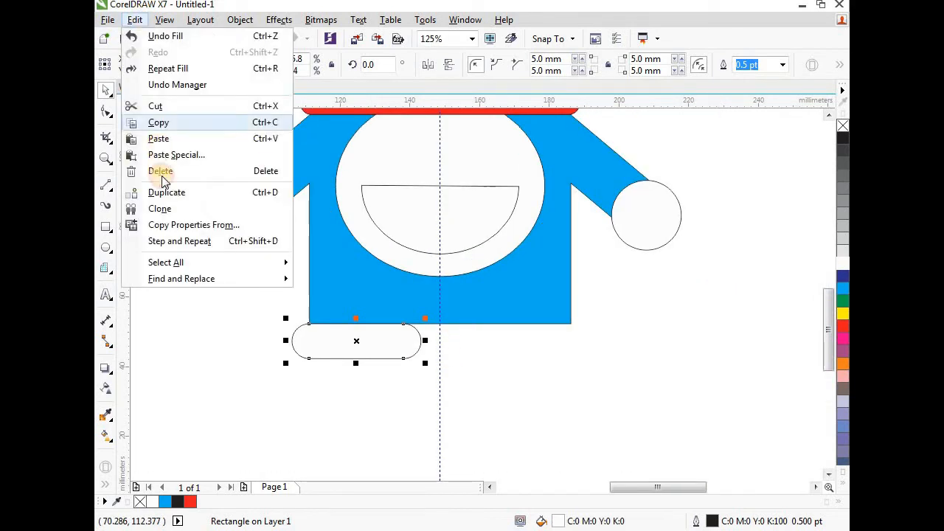
left_click(224, 195)
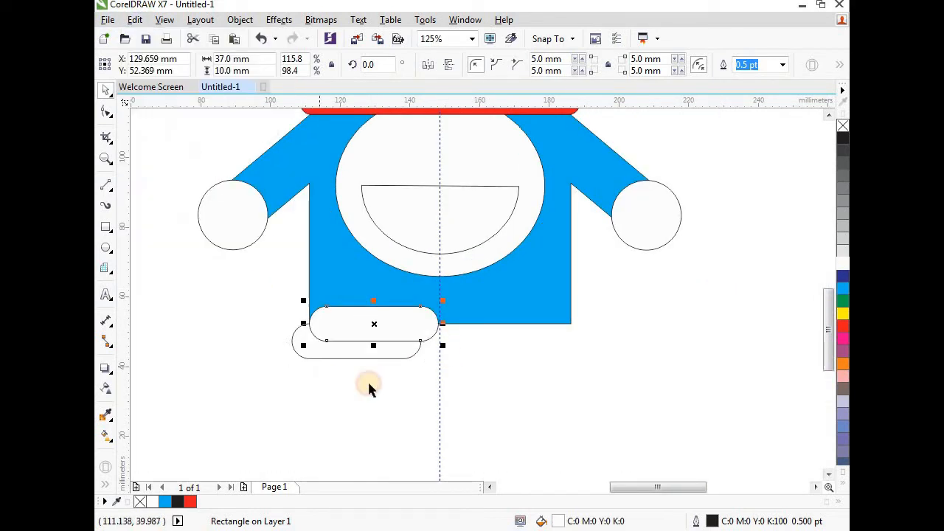
left_click_drag(378, 323, 593, 330)
scroll(569, 345, "up", 2)
scroll(569, 350, "up", 1)
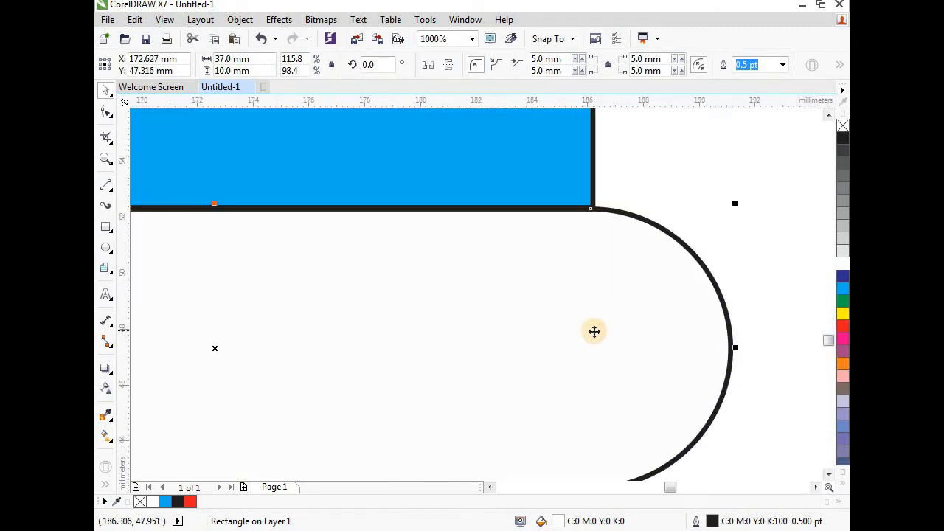
scroll(593, 331, "down", 1)
scroll(592, 338, "down", 2)
scroll(539, 352, "up", 1)
scroll(487, 361, "down", 1)
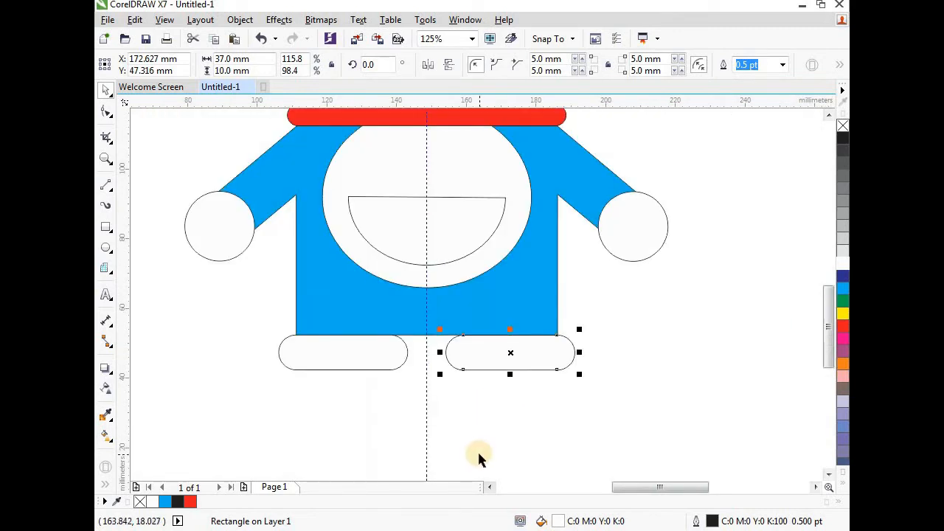
left_click(449, 396)
scroll(449, 391, "down", 1)
scroll(450, 379, "up", 1)
scroll(449, 376, "down", 1)
scroll(449, 367, "up", 1)
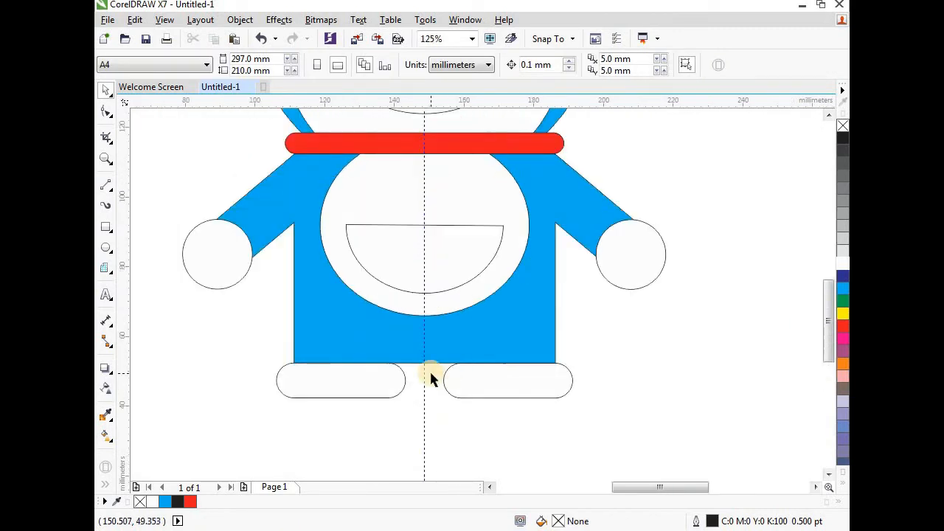
Step: Draw a circle about 21.5 mm in diameter between the feet, centred at about X 148.5 mm, Y 48 mm, overlapping the body's lower edge
scroll(430, 373, "up", 1)
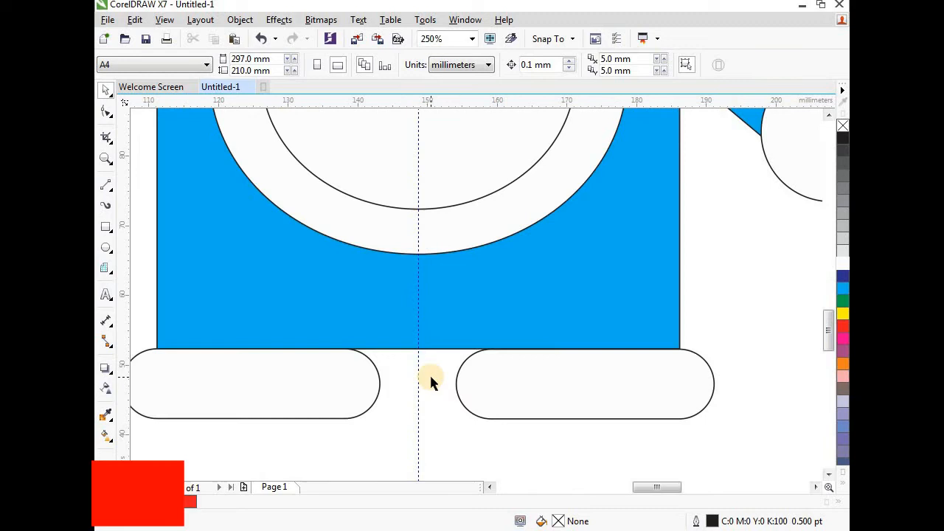
left_click(107, 255)
left_click_drag(344, 304, 492, 396)
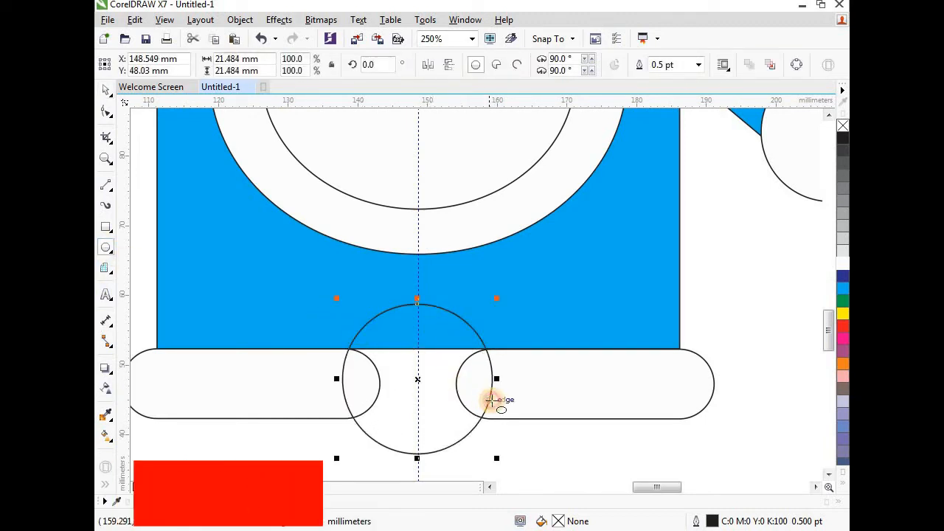
key("space")
left_click_drag(439, 322, 434, 267)
left_click(487, 429)
Step: Trim the blue body with the circle to cut a rounded notch between the legs
left_click(456, 381)
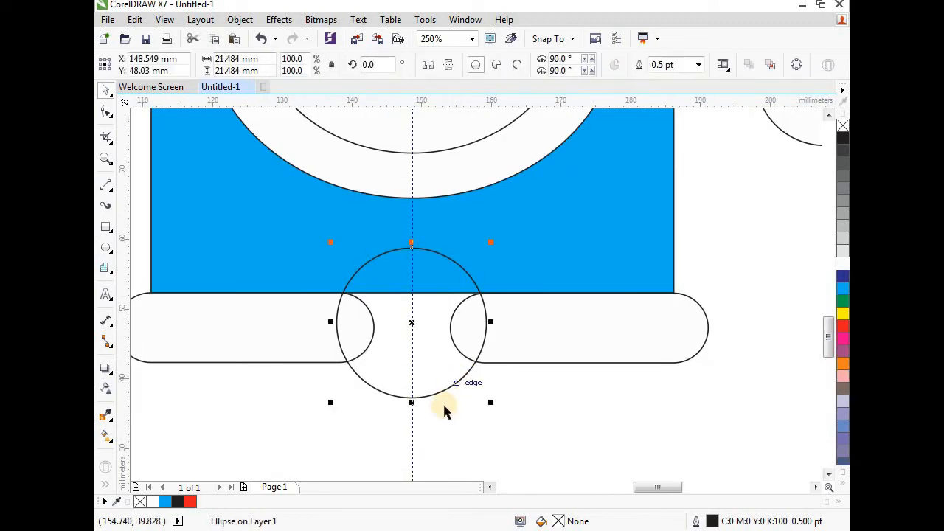
left_click(588, 249, "shift")
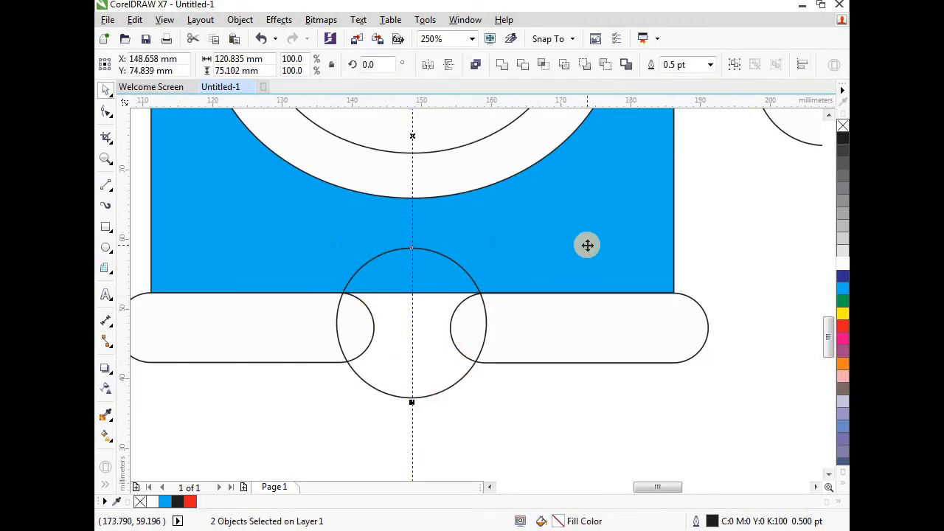
left_click(527, 62)
left_click(522, 394)
Step: Move the trimming circle away to the right of the feet and delete it
left_click_drag(433, 375, 801, 411)
scroll(421, 421, "down", 1)
left_click_drag(602, 408, 621, 395)
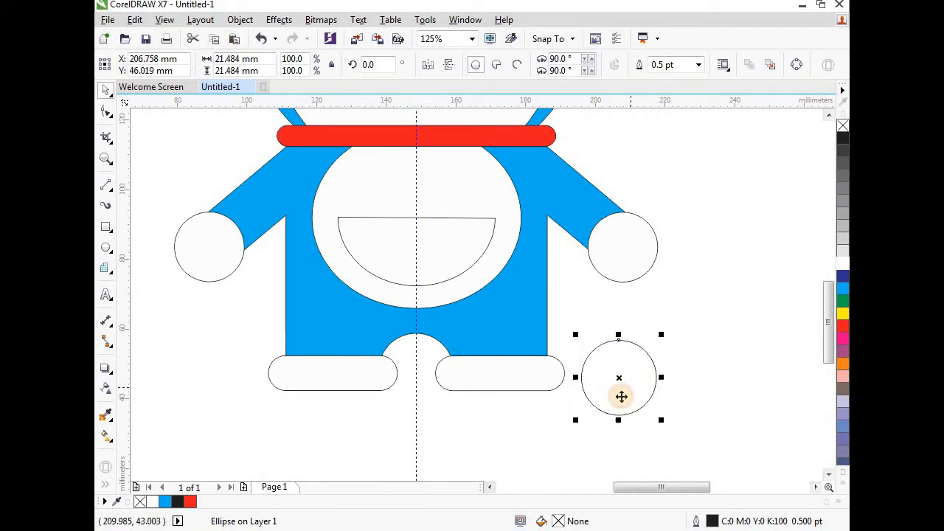
left_click(238, 22)
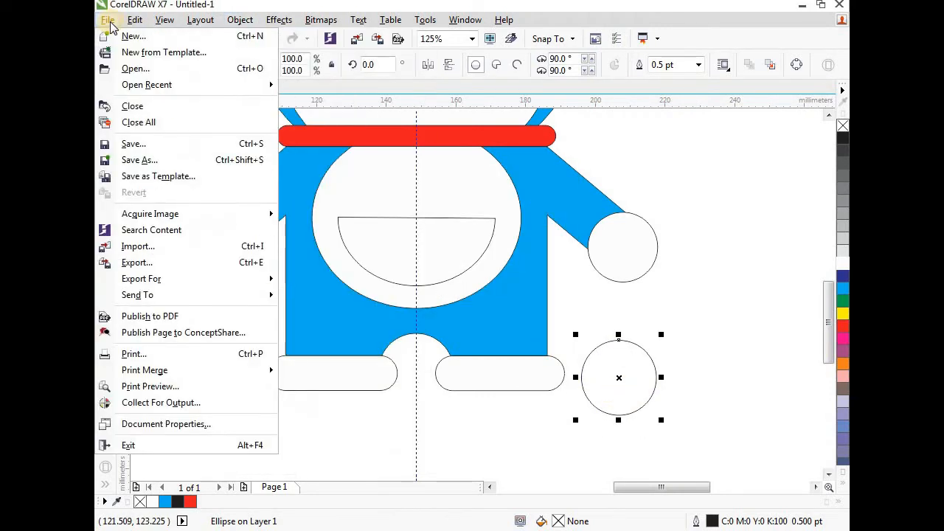
mouse_move(135, 20)
left_click(188, 176)
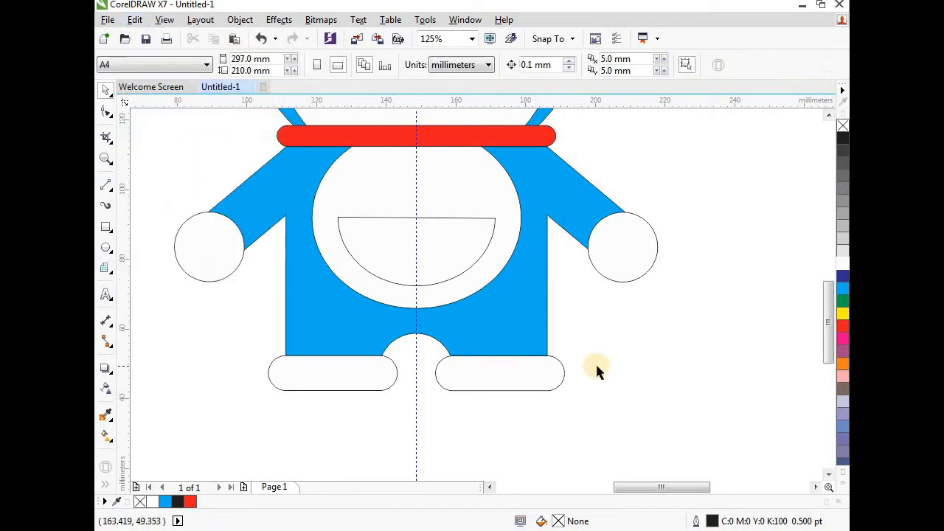
scroll(638, 359, "down", 1)
scroll(577, 375, "up", 1)
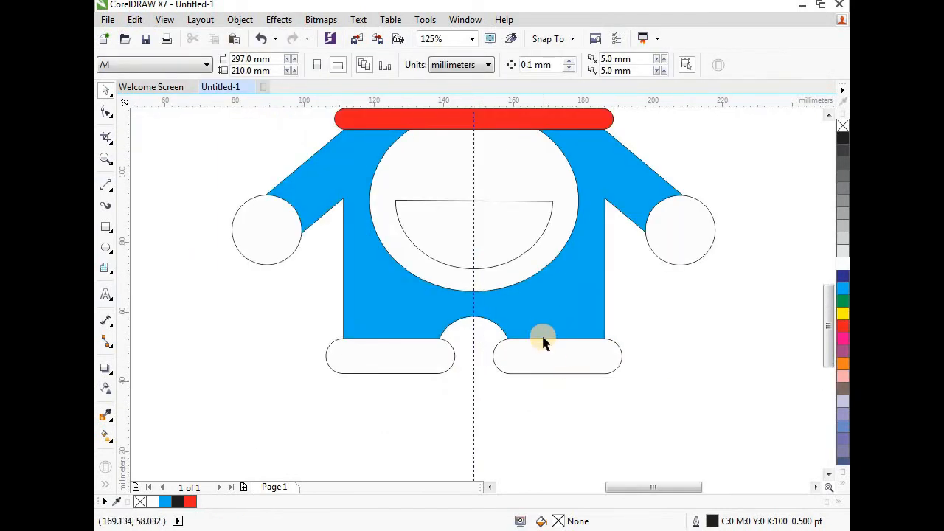
Step: Examine the whole character from head to feet, including the notch between the feet, the belly pocket and the face
scroll(513, 354, "up", 1)
scroll(407, 360, "down", 1)
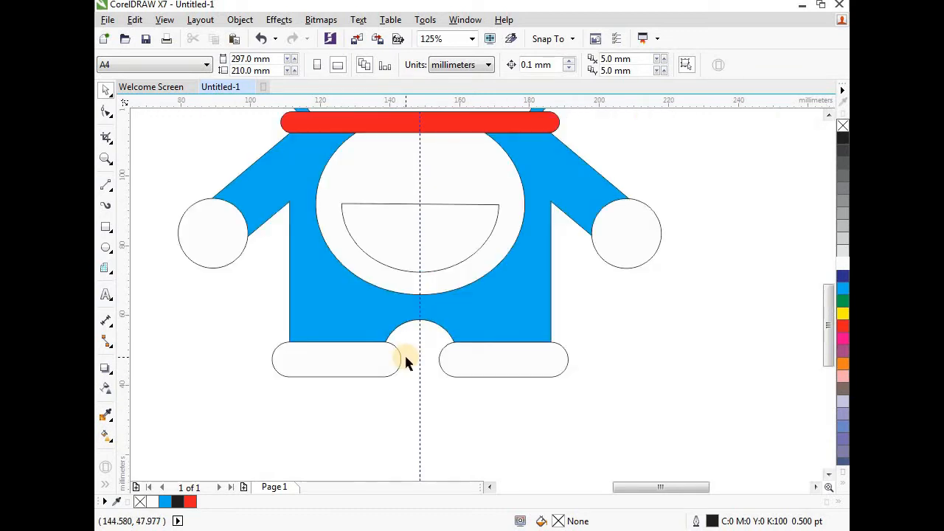
scroll(441, 373, "down", 1)
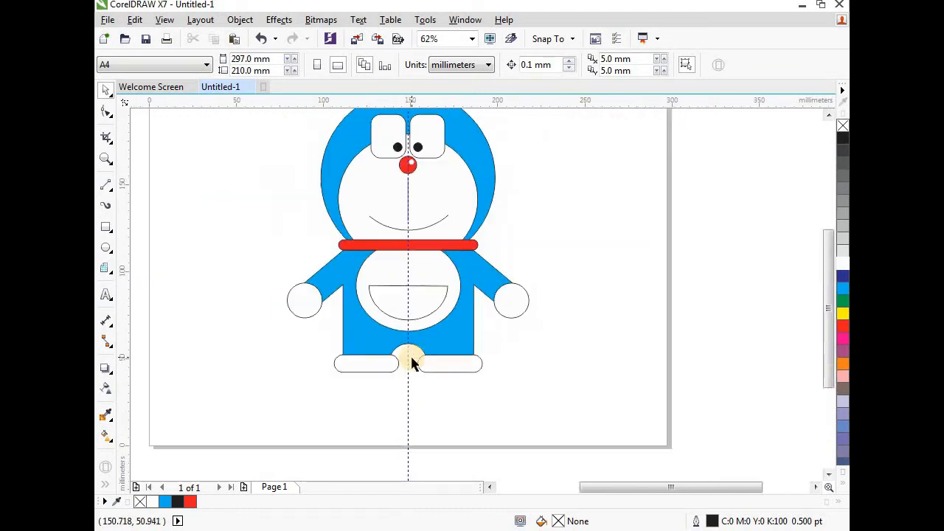
scroll(413, 363, "up", 1)
scroll(405, 337, "down", 1)
scroll(512, 353, "down", 1)
scroll(479, 338, "up", 1)
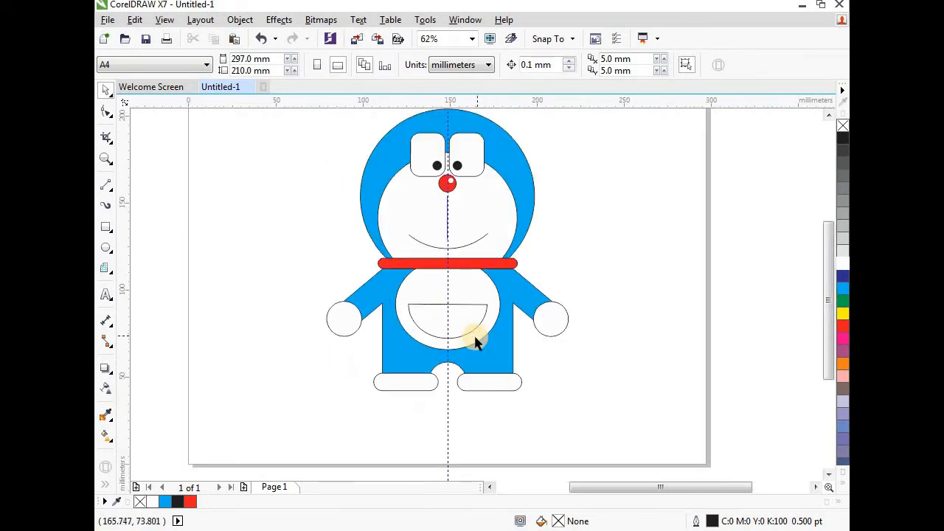
scroll(475, 371, "up", 1)
scroll(461, 325, "down", 1)
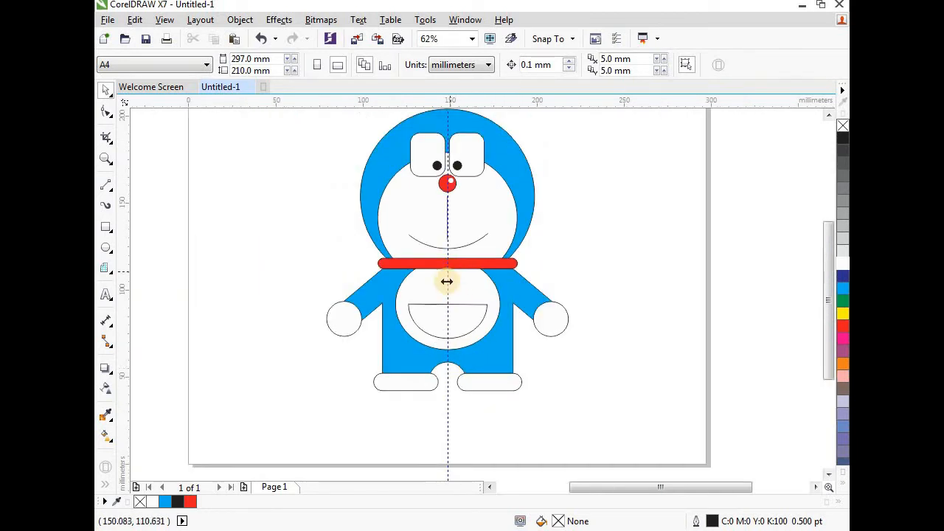
scroll(447, 281, "up", 1)
scroll(443, 255, "up", 1)
scroll(309, 411, "down", 1)
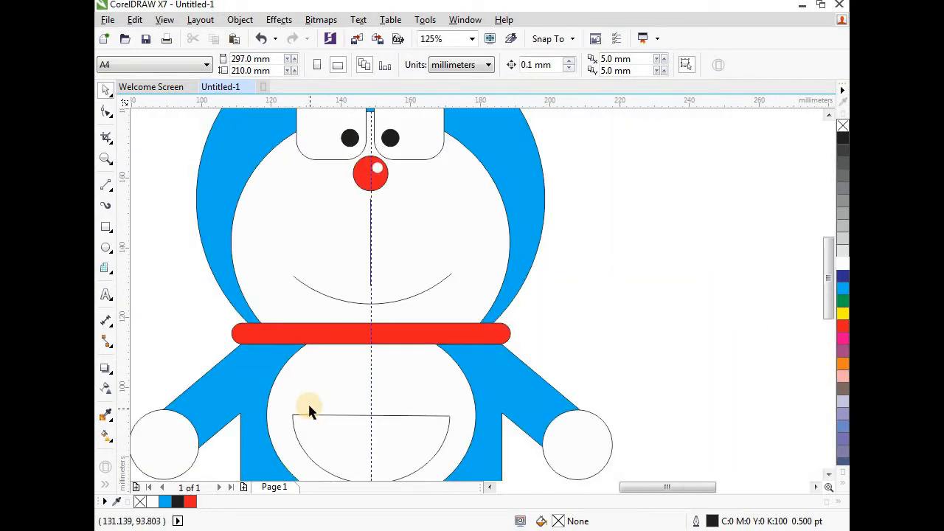
Step: Draw a circle in the empty area left of the character's head and set its size to 12 mm by 12 mm
left_click(105, 248)
left_click_drag(169, 293, 195, 318)
left_click(240, 59)
type("12")
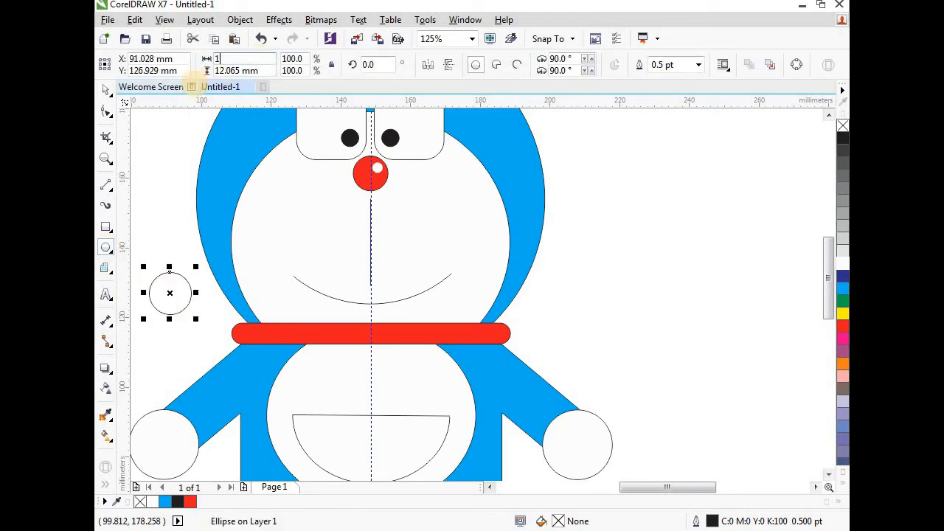
left_click(249, 71)
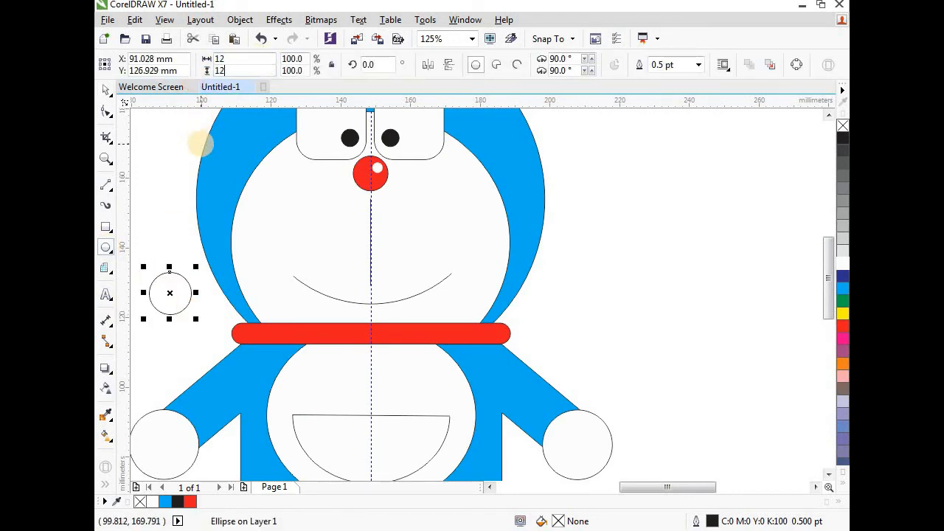
key("Return")
Step: Fill the new 12 mm circle with yellow and deselect it
scroll(228, 310, "up", 3)
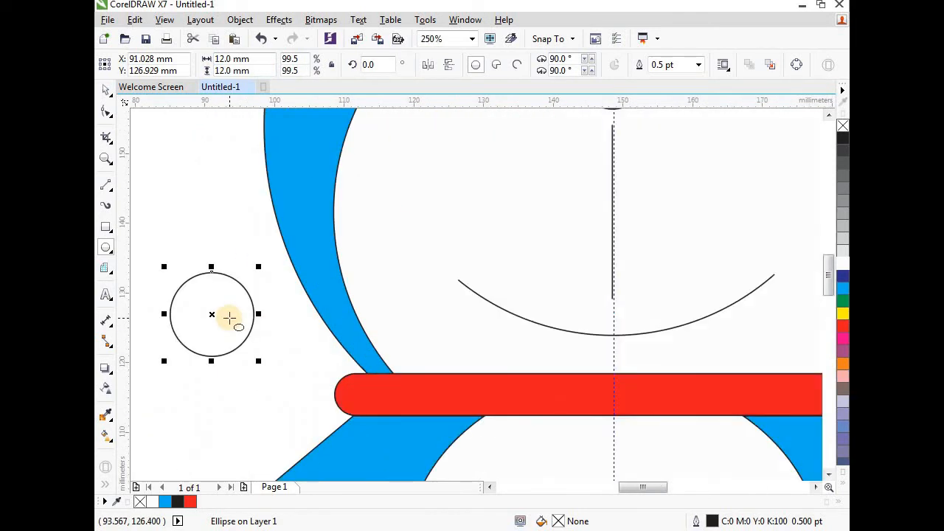
left_click(843, 314)
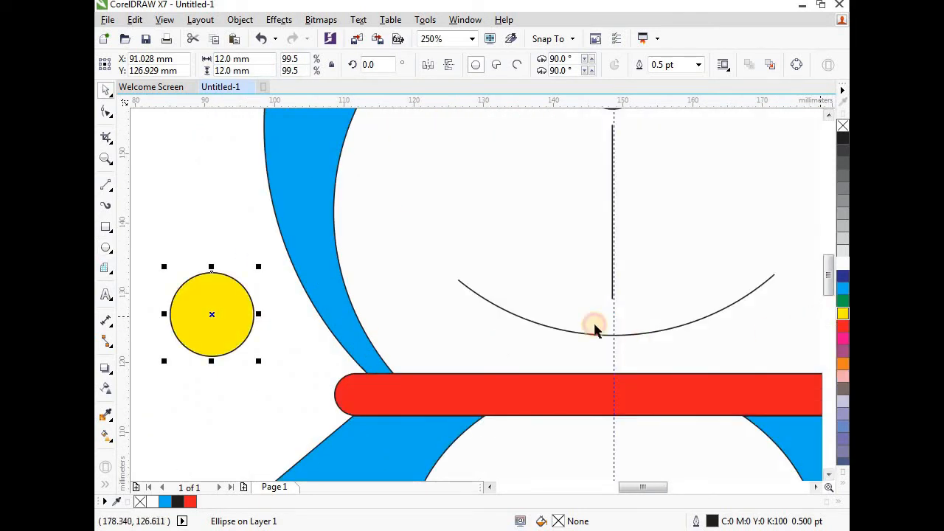
left_click(291, 347)
scroll(281, 347, "down", 3)
scroll(273, 346, "up", 6)
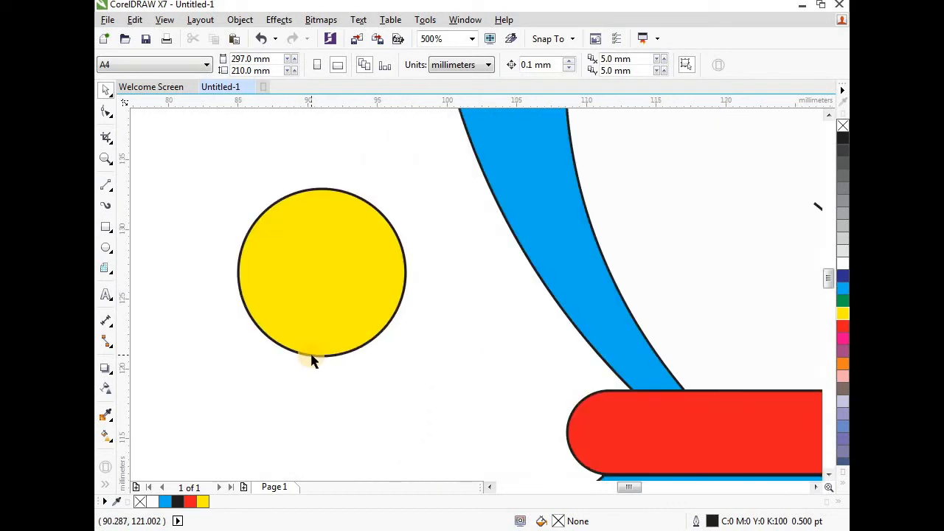
Step: Draw a narrow horizontal rectangle across the upper part of the yellow circle and size it to 11 mm by 1.5 mm
left_click(104, 229)
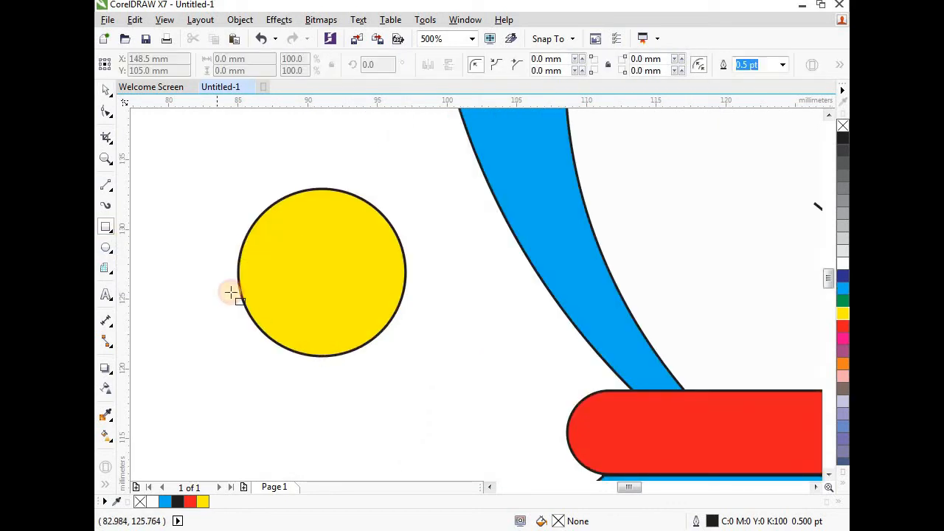
left_click_drag(213, 214, 429, 238)
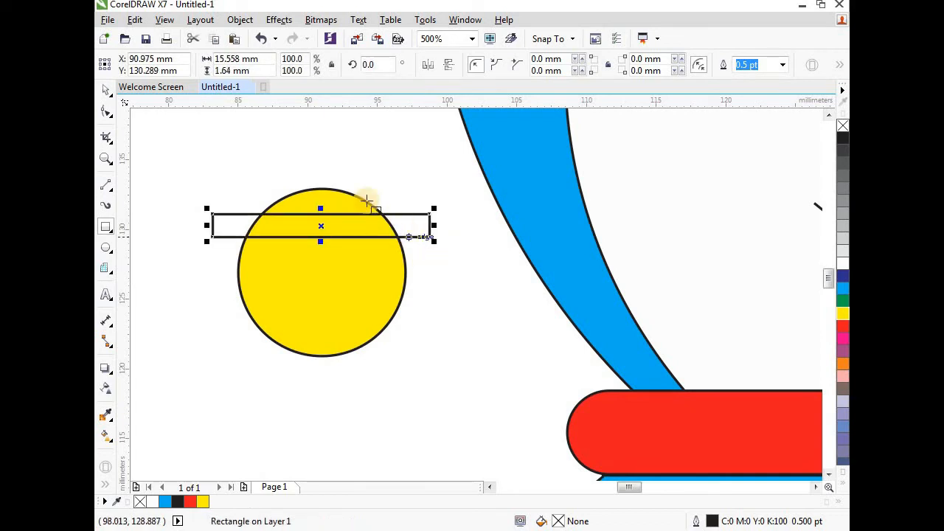
left_click(247, 59)
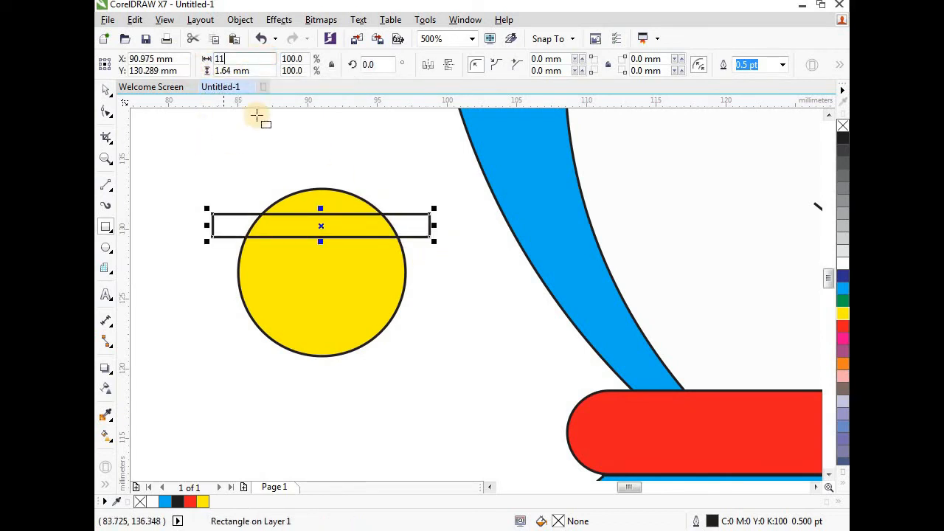
type("11")
key("Tab")
type("5")
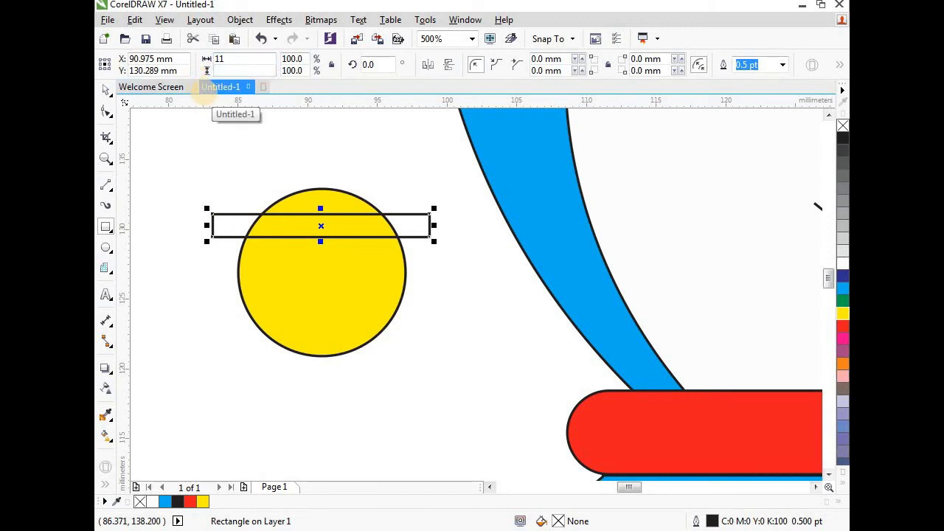
key("BackSpace")
type("1.5")
key("Return")
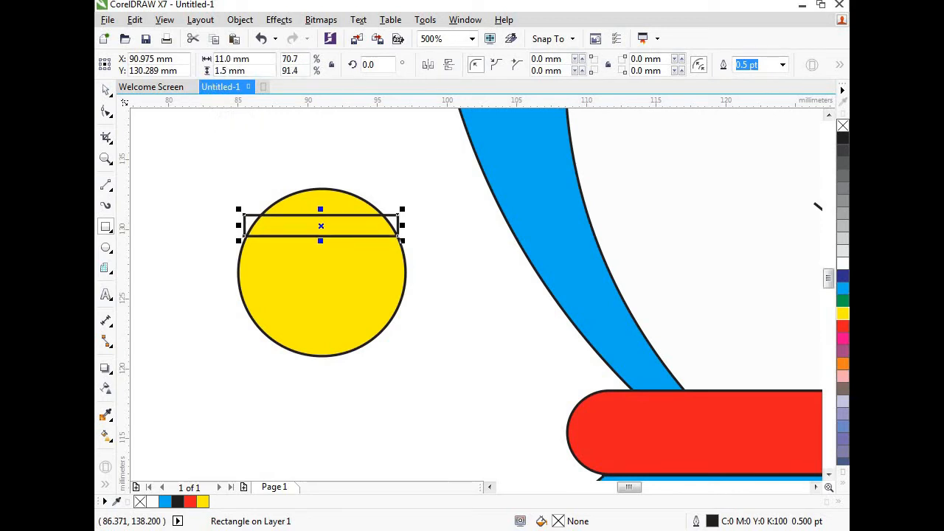
Step: Place a vertical guideline through the centre of the yellow circle at about X 91 mm
scroll(338, 281, "up", 1)
left_click(318, 283)
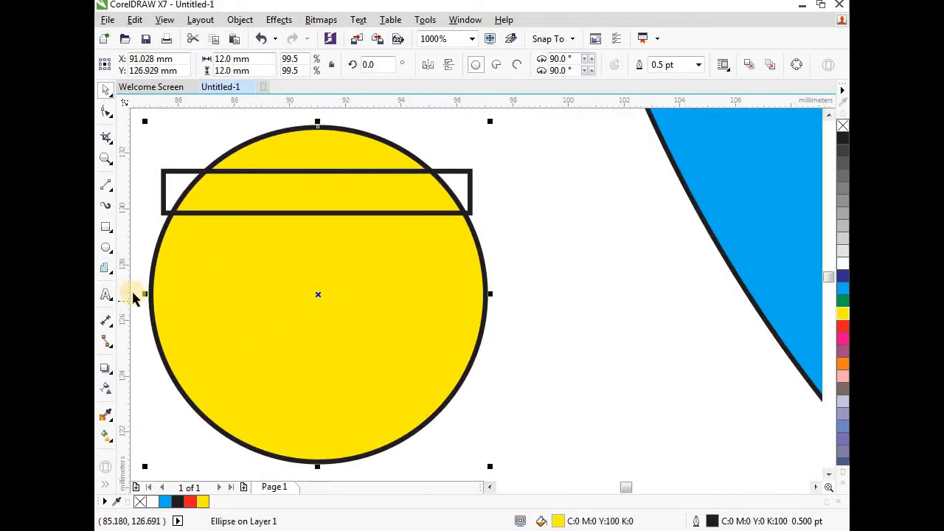
left_click_drag(315, 305, 316, 306)
Step: Centre the narrow rectangle horizontally on the guideline, at X 90.928 mm
left_click(355, 212)
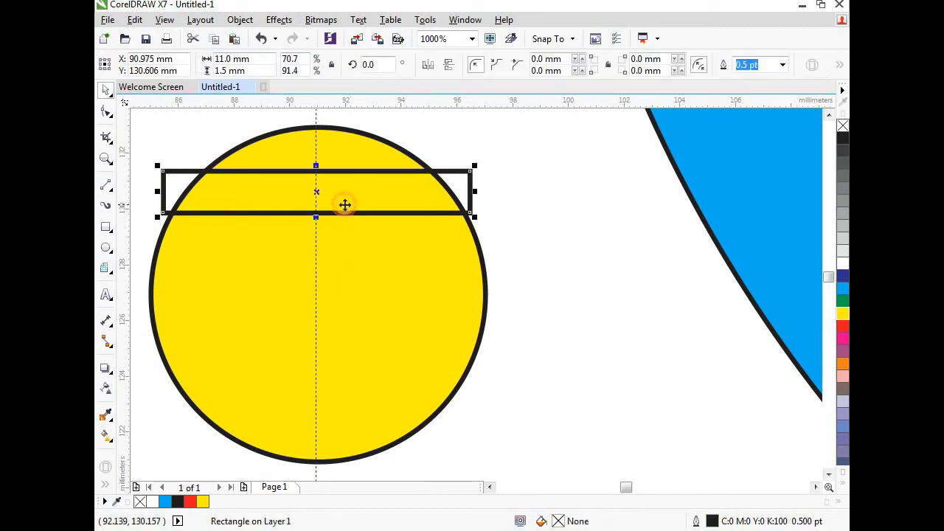
scroll(345, 205, "up", 1)
left_click_drag(337, 205, 339, 205)
scroll(331, 191, "down", 1)
scroll(326, 205, "up", 2)
scroll(339, 205, "down", 1)
scroll(368, 226, "down", 1)
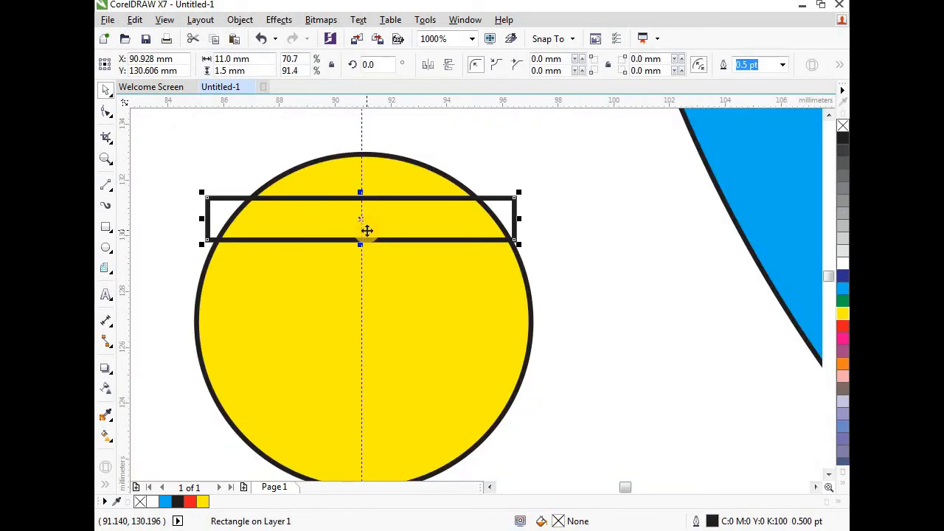
Step: Move the narrow rectangle down to Y 130.097 mm so its lower corners meet the yellow circle's outline
scroll(360, 232, "up", 2)
left_click_drag(388, 186, 390, 241)
scroll(391, 240, "down", 2)
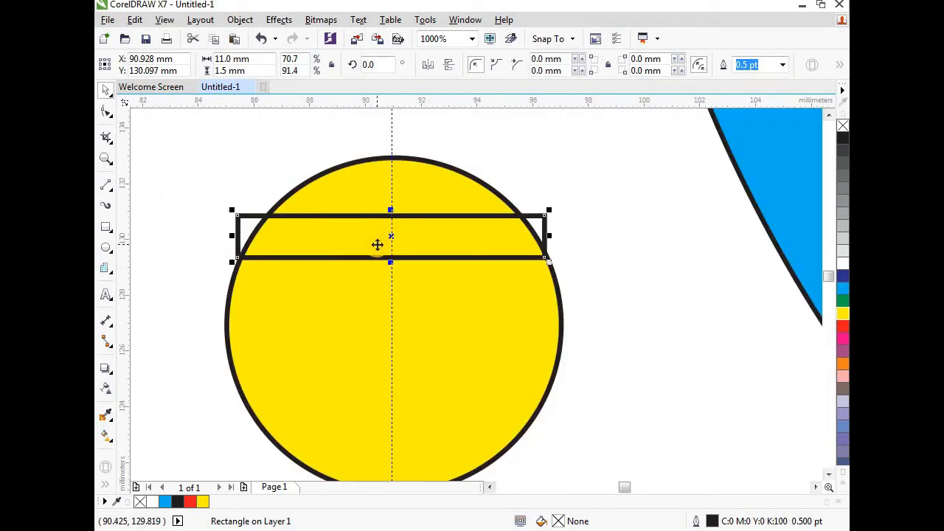
scroll(377, 245, "up", 1)
scroll(384, 244, "down", 1)
scroll(398, 244, "up", 1)
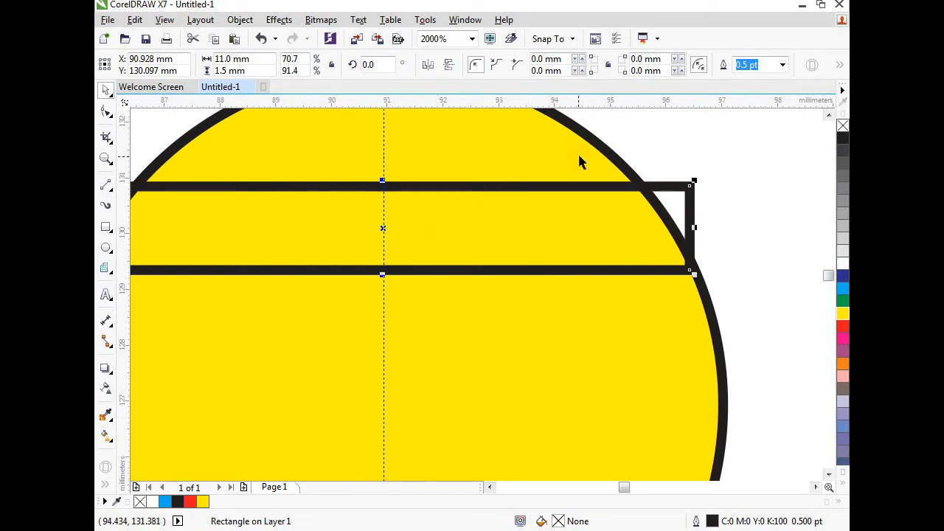
scroll(421, 189, "down", 1)
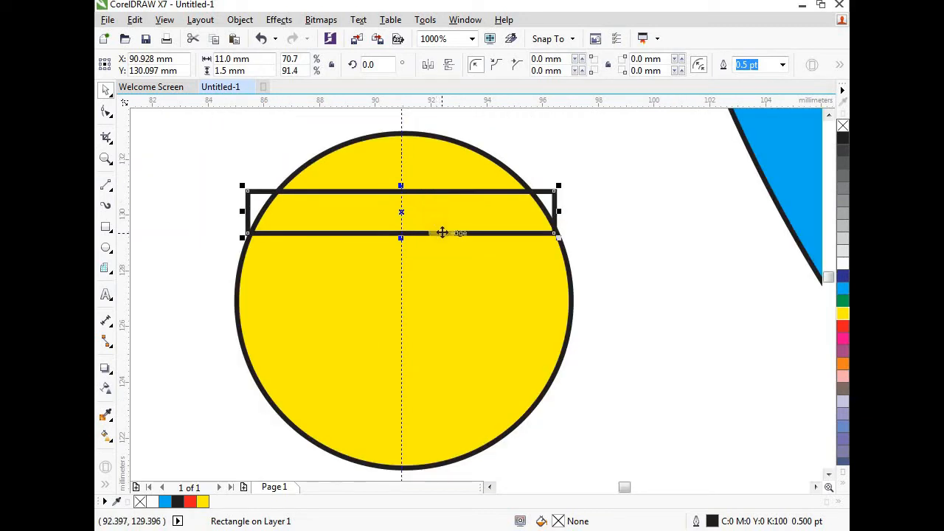
Step: Fill the narrow rectangle across the circle with the same yellow and deselect it
left_click(496, 141)
left_click(478, 209)
left_click(467, 272)
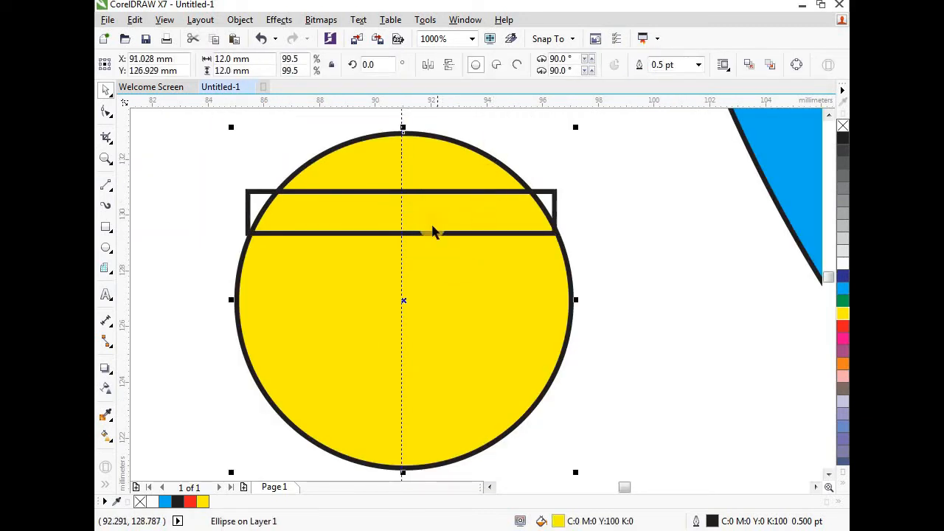
left_click(434, 235)
scroll(402, 212, "up", 1)
scroll(410, 220, "down", 1)
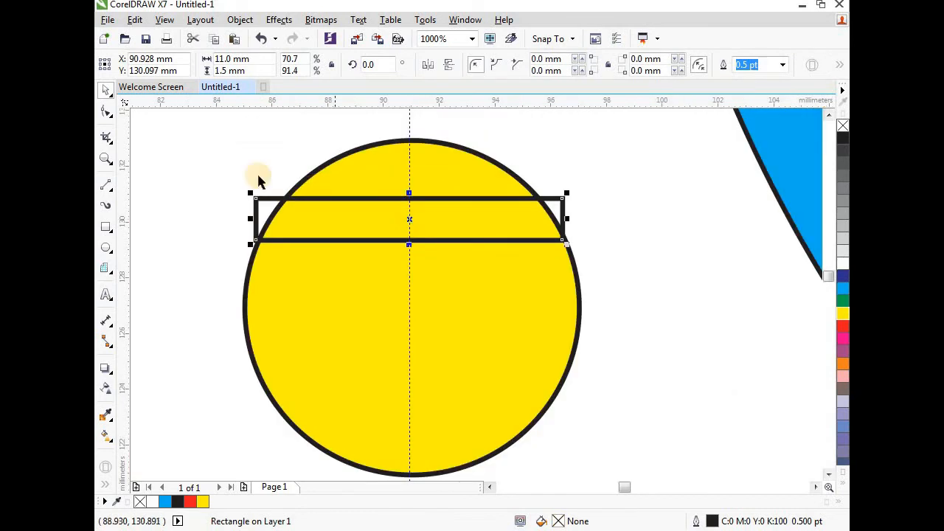
scroll(257, 174, "down", 1)
left_click(258, 162)
left_click(311, 188)
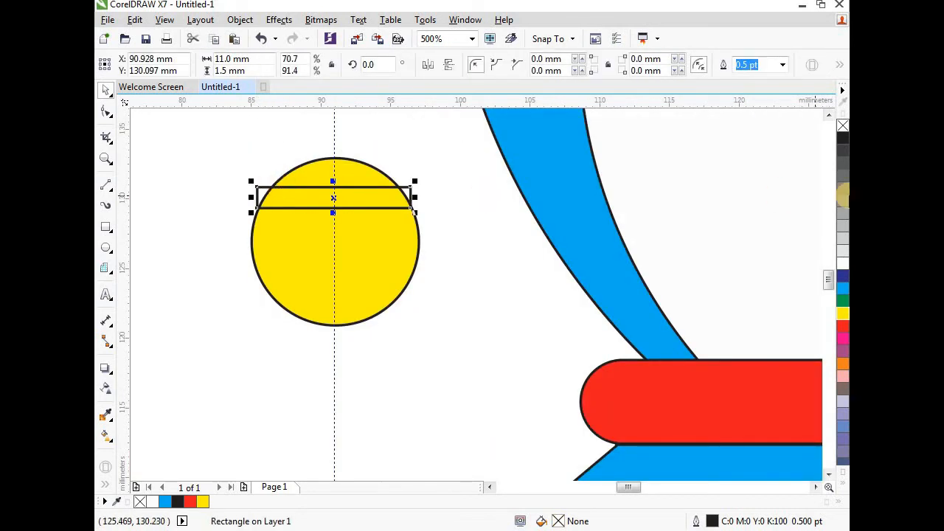
left_click(843, 318)
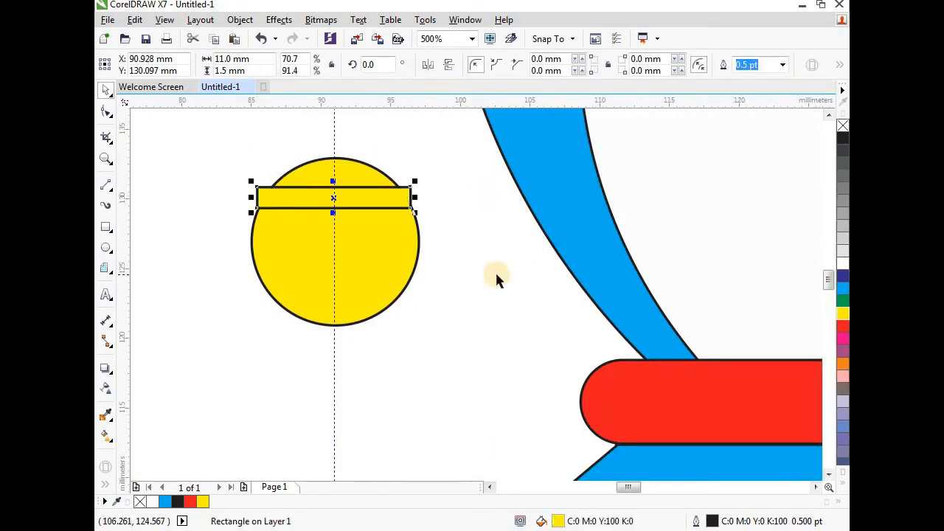
left_click(445, 249)
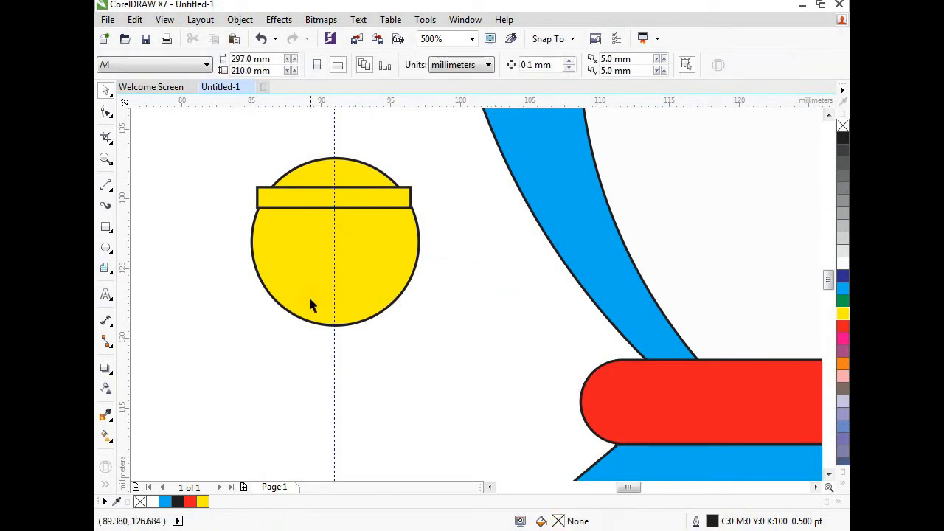
Step: Draw a small circle about 2.4 mm in diameter inside the yellow circle, just below its centre
scroll(308, 299, "up", 2)
scroll(318, 269, "down", 3)
scroll(318, 269, "up", 3)
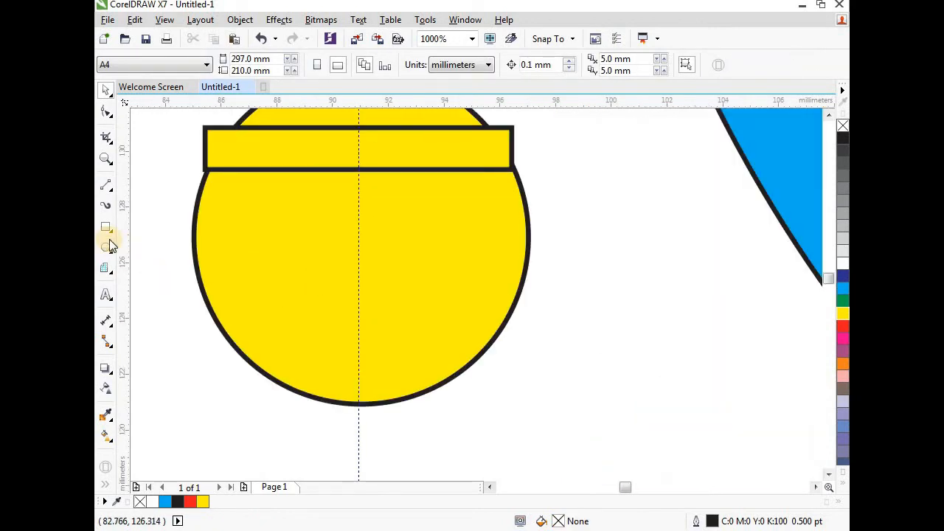
left_click(108, 251)
left_click_drag(334, 237, 383, 303)
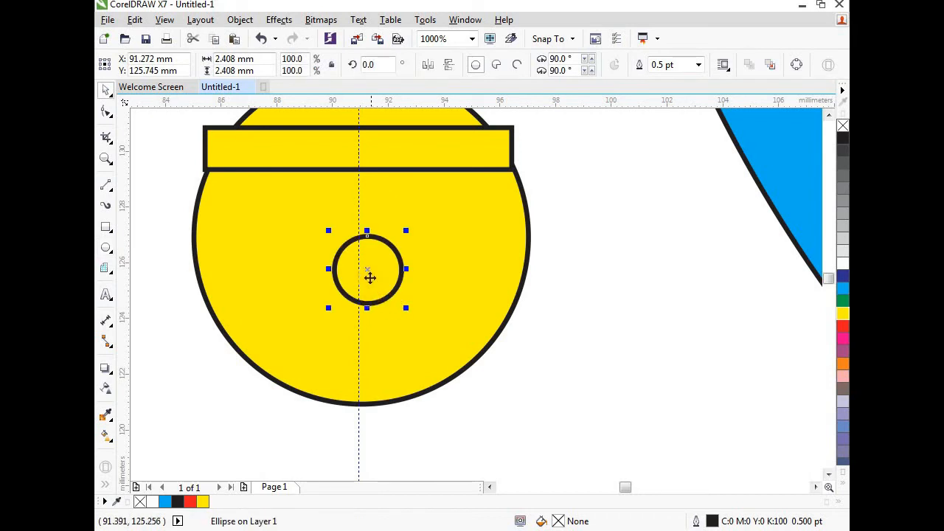
Step: Centre the small circle on the vertical guideline and fill it with black
left_click_drag(367, 270, 358, 270)
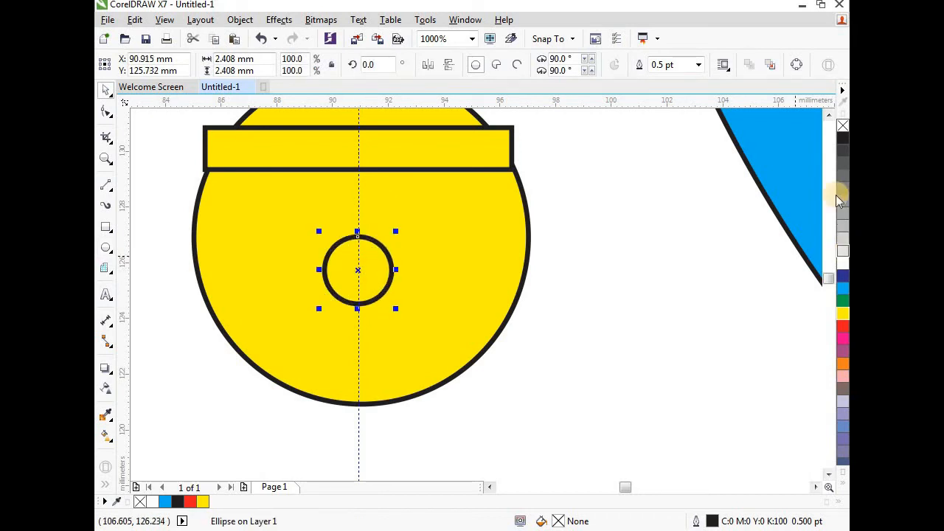
left_click(844, 138)
left_click(620, 295)
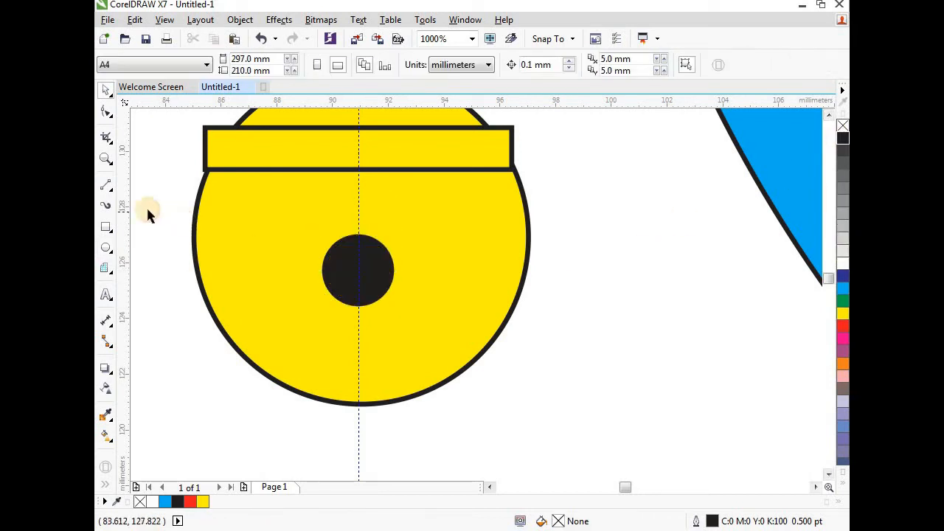
Step: Draw a rectangle about 1 mm by 3.9 mm from the black circle down to the yellow circle's lower edge and fill it black
left_click(107, 227)
left_click_drag(346, 296, 375, 403)
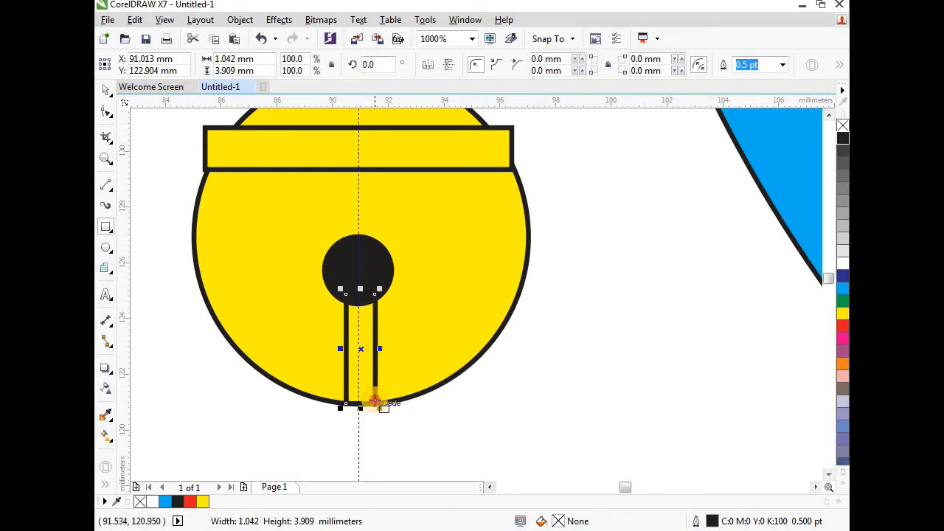
left_click(843, 139)
Step: Centre the black rectangle horizontally on the vertical guideline and deselect it
scroll(388, 324, "up", 3)
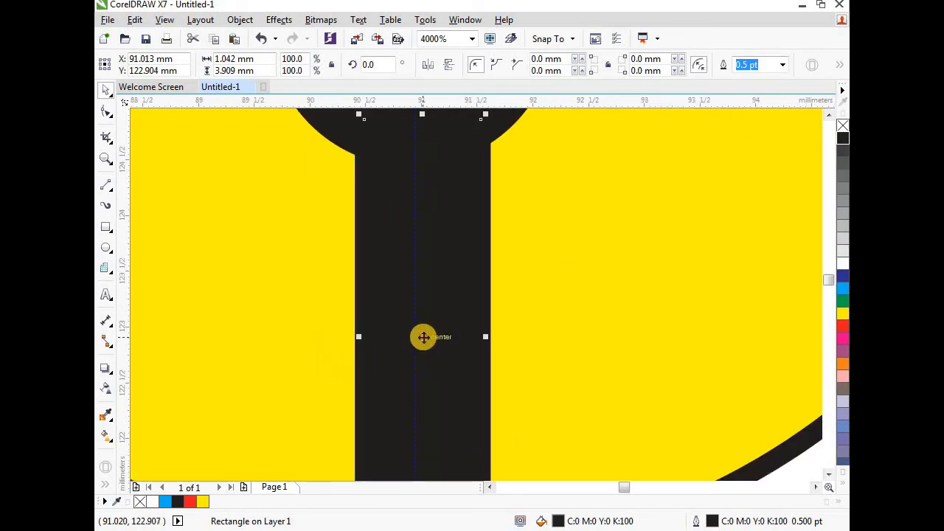
scroll(419, 338, "up", 2)
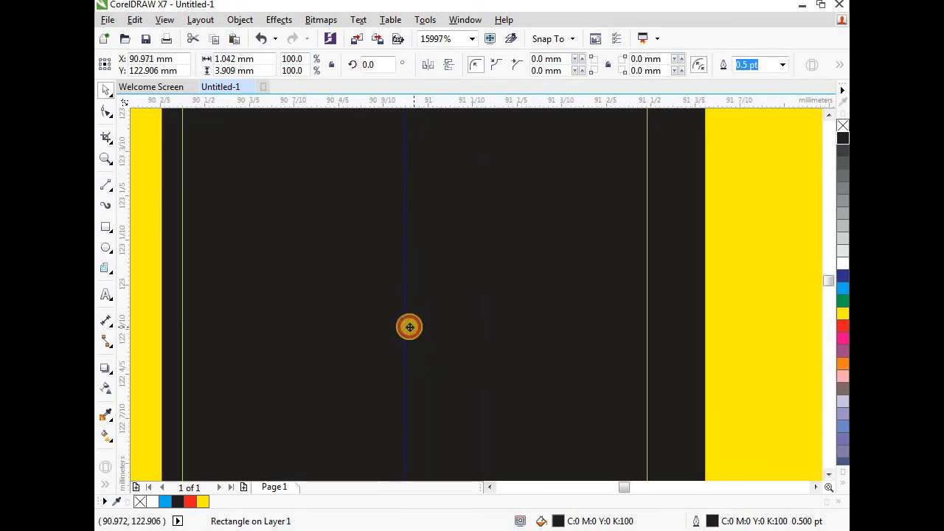
scroll(405, 327, "down", 4)
left_click(426, 378)
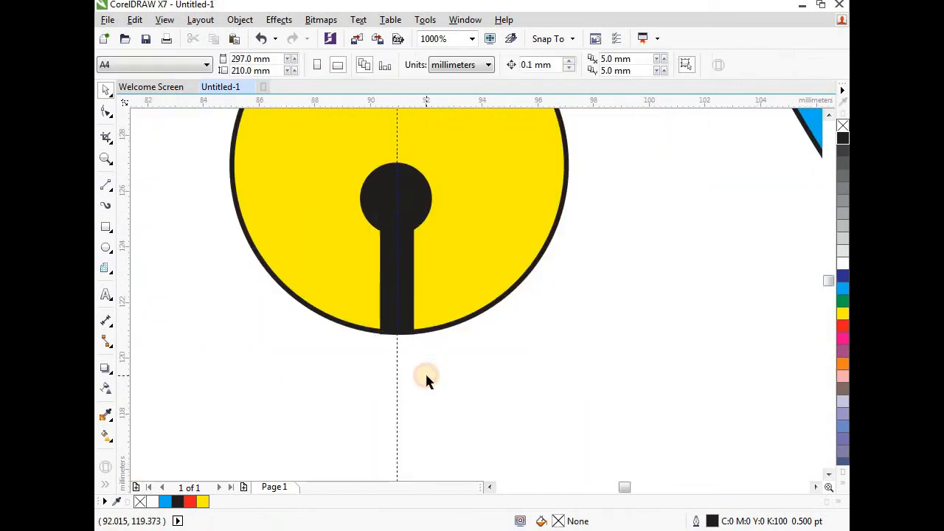
Step: Group the four parts of the yellow bell into one object and deselect it
scroll(427, 378, "down", 1)
left_click_drag(530, 382, 530, 382)
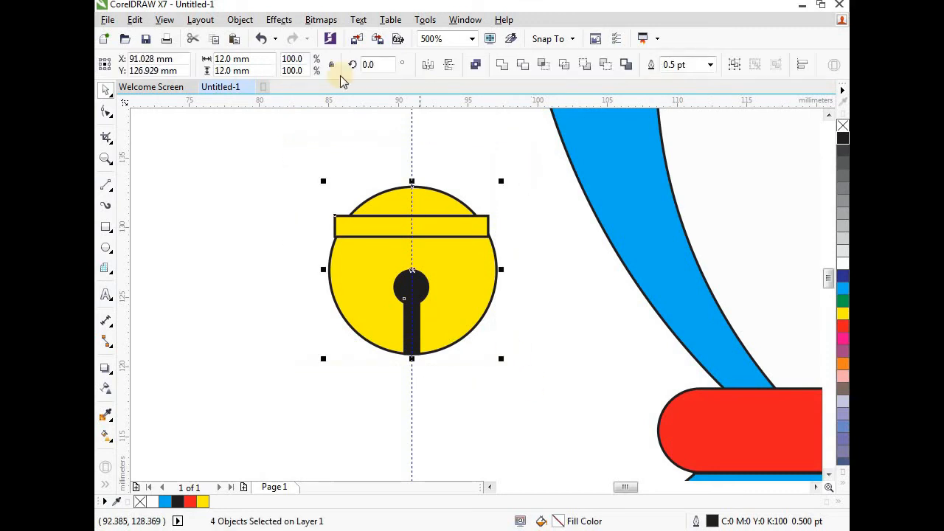
left_click(240, 19)
left_click(351, 276)
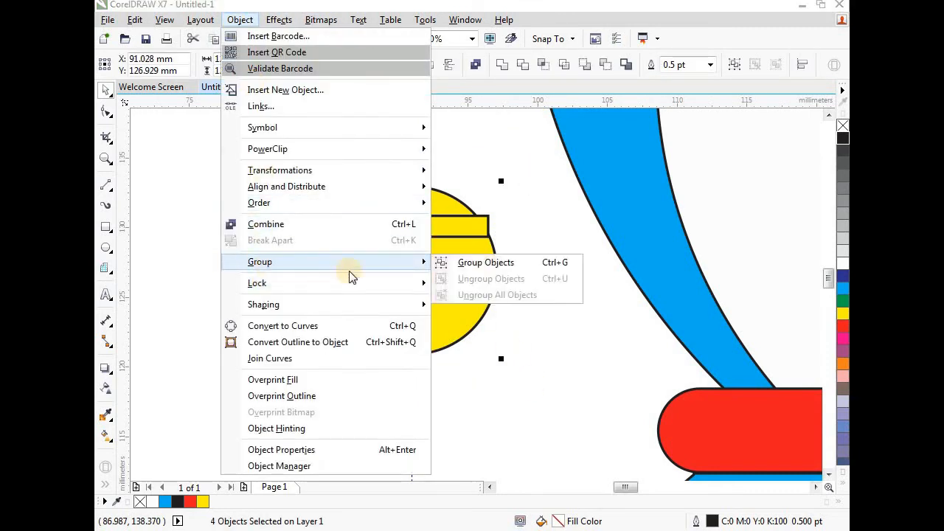
left_click(486, 262)
left_click(258, 278)
Step: Move the bell group onto the middle of the red collar, centred on the character's vertical guideline
scroll(257, 277, "down", 1)
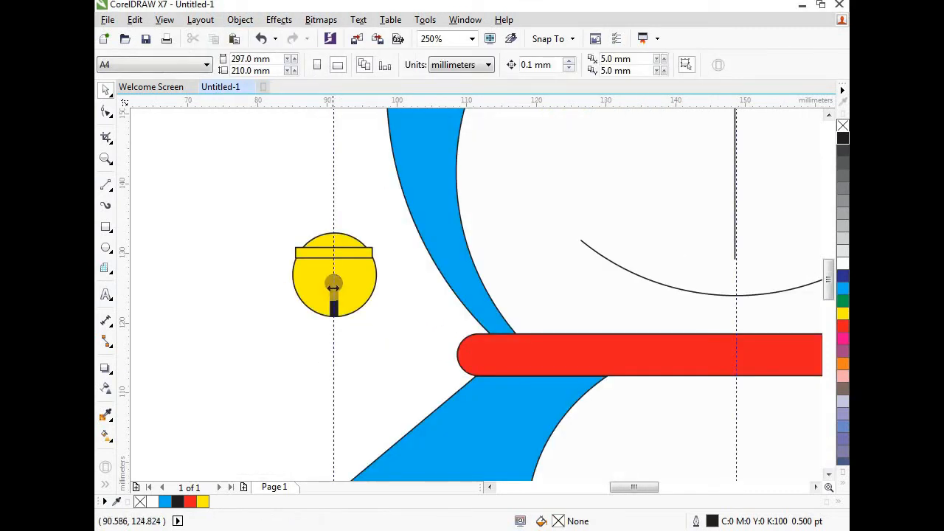
left_click(341, 292)
scroll(249, 270, "down", 1)
left_click_drag(293, 275, 492, 340)
scroll(493, 332, "up", 2)
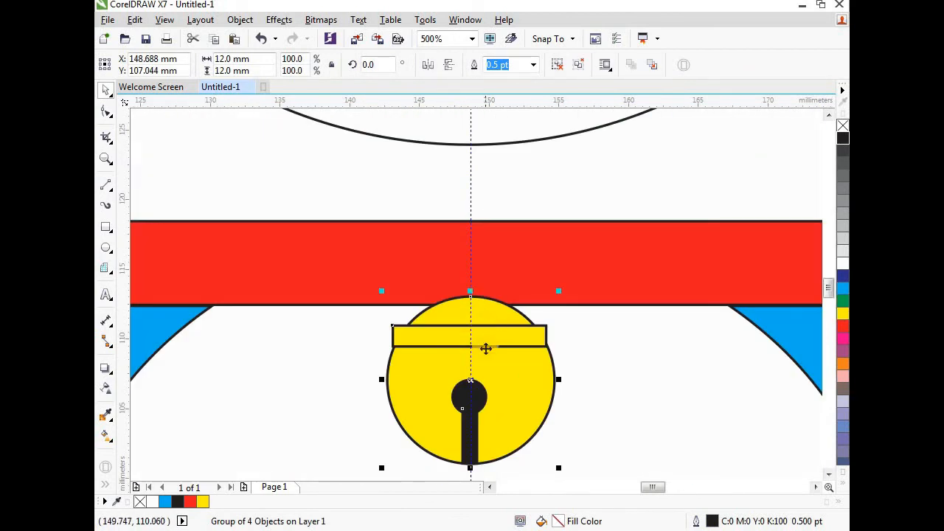
left_click_drag(474, 380, 452, 380)
scroll(480, 337, "up", 1)
scroll(470, 384, "up", 1)
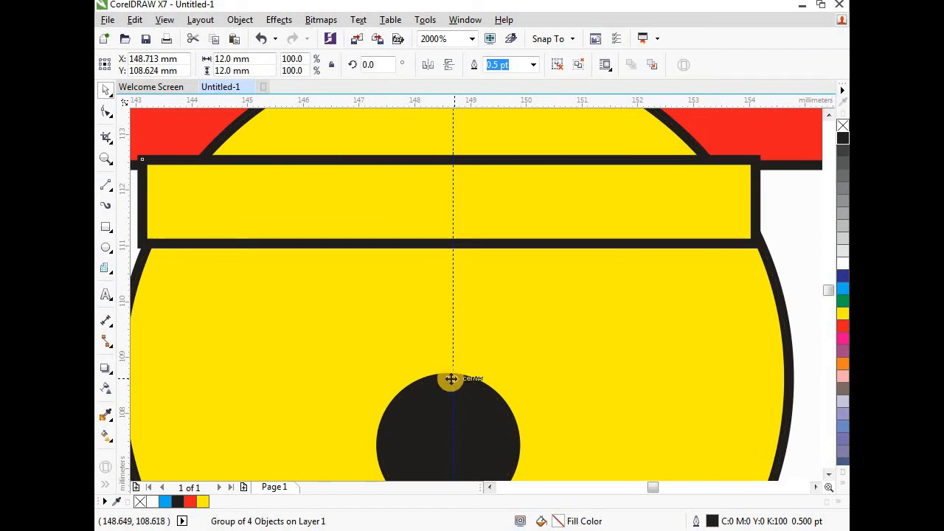
Step: Nudge the bell group 0.1 mm down so its band lines up with the collar's lower edge, and deselect it
key("Left")
key("Right")
key("Down")
scroll(458, 377, "down", 3)
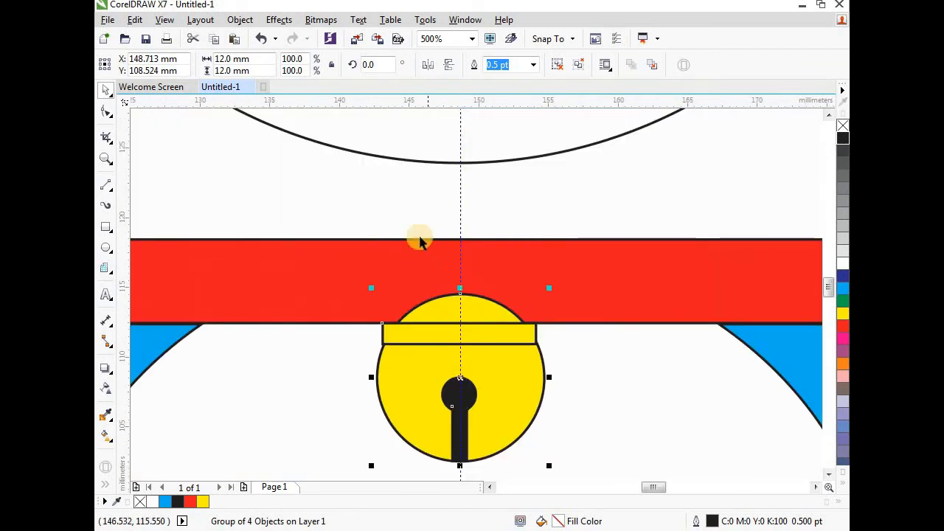
scroll(456, 361, "down", 2)
key("Escape")
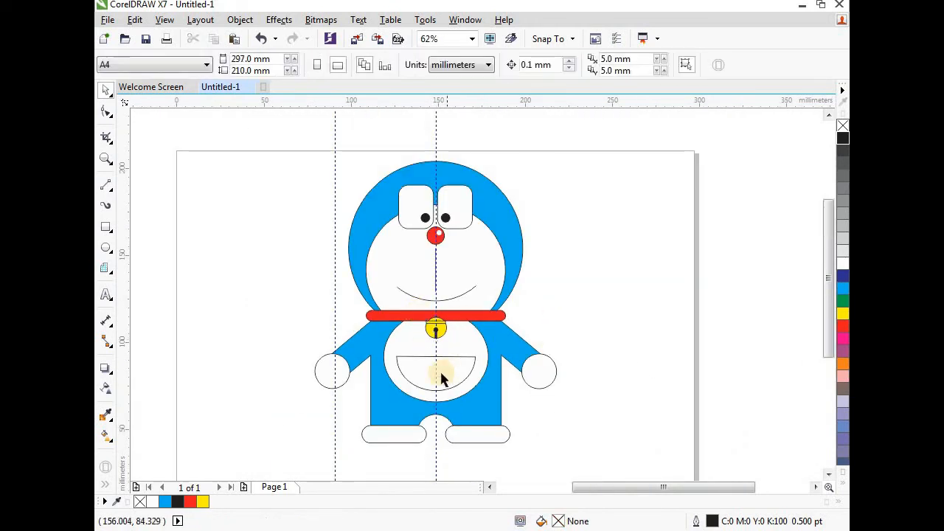
Step: Delete both vertical guidelines, the one through the character's centre and the one through the hand
scroll(454, 286, "up", 1)
scroll(453, 286, "down", 1)
left_click(443, 421)
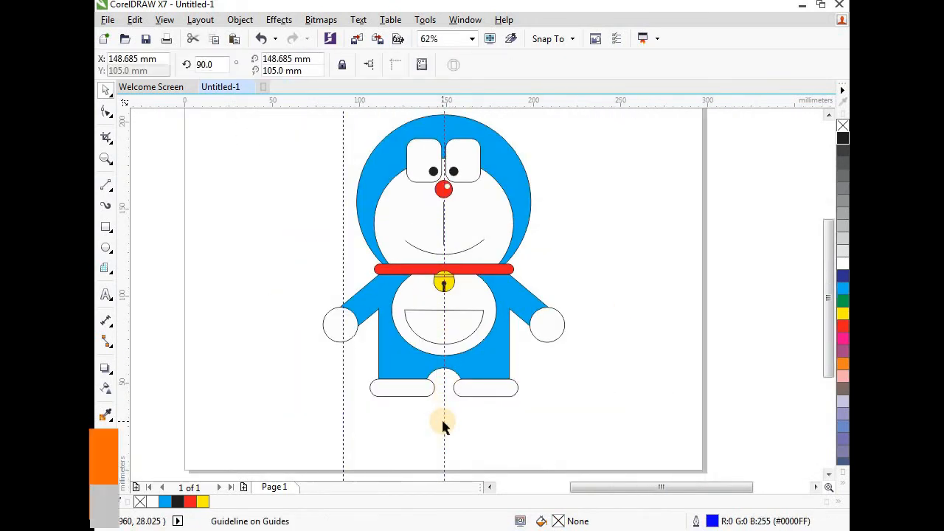
key("Delete")
left_click(344, 261)
key("Delete")
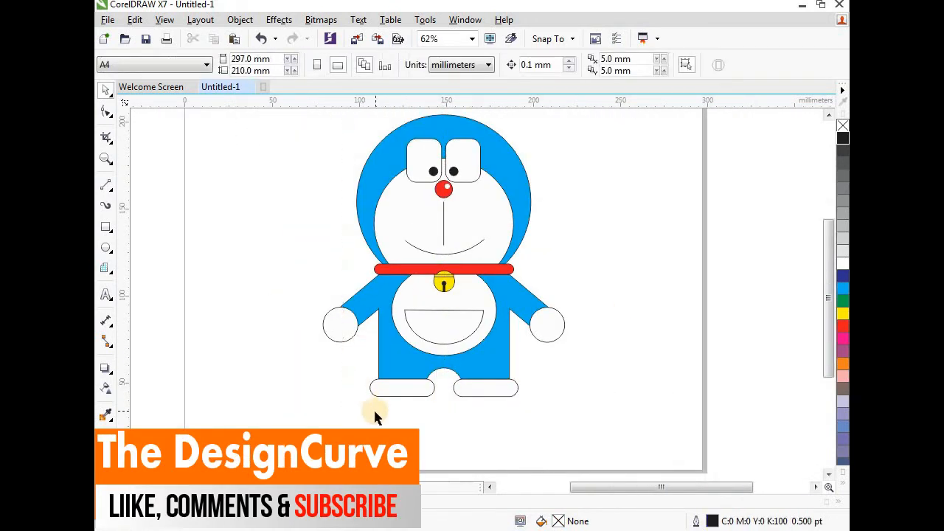
Step: Set the outline width of all the character's objects to 1.5 pt and deselect them
scroll(375, 412, "down", 1)
scroll(417, 349, "up", 1)
scroll(428, 361, "down", 1)
scroll(424, 354, "up", 1)
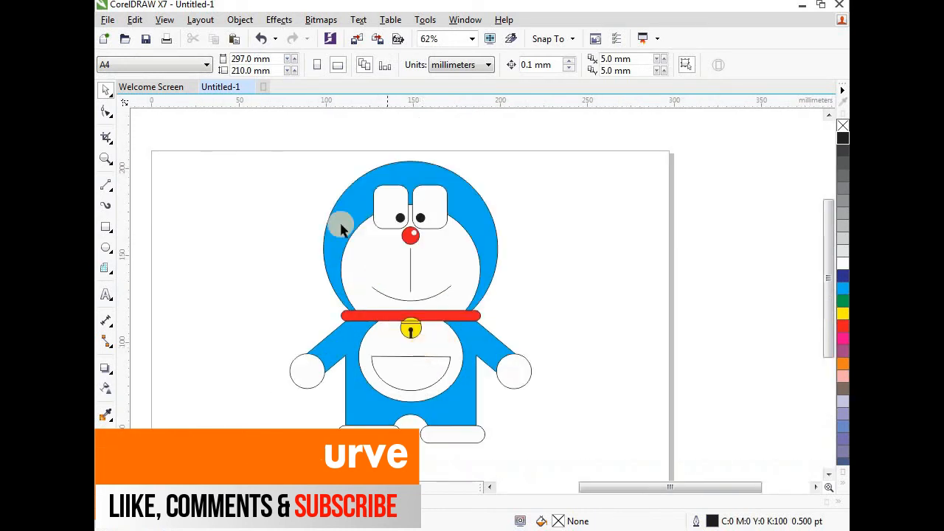
mouse_move(272, 152)
left_mouse_down()
mouse_move(347, 249)
mouse_move(572, 470)
mouse_move(563, 452)
left_mouse_up()
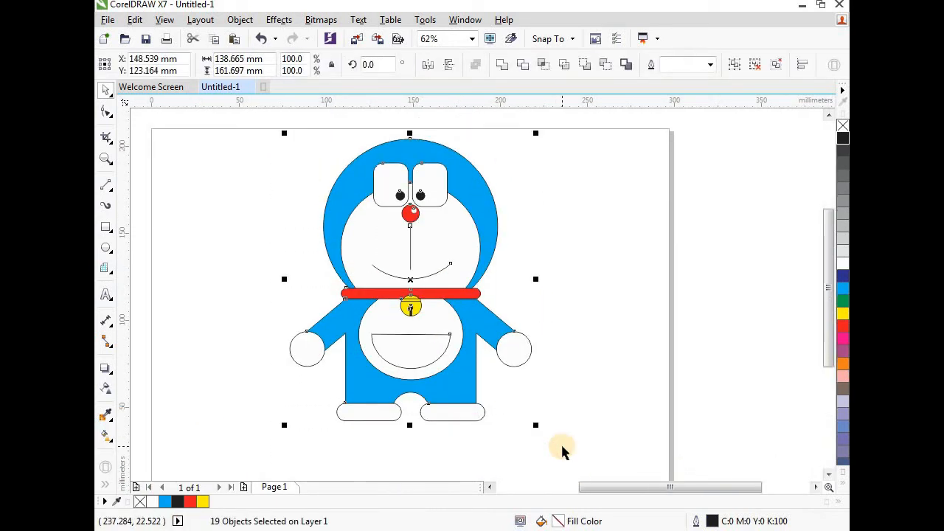
left_click(711, 65)
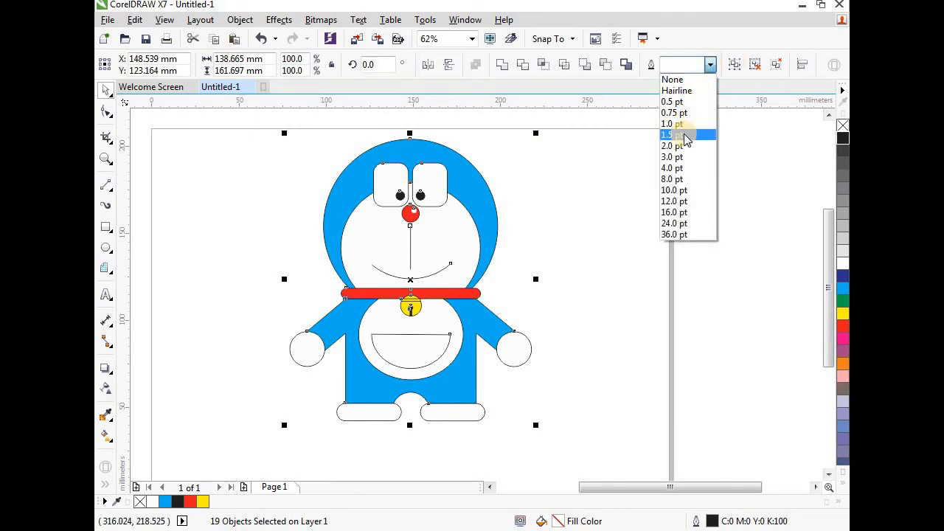
left_click(685, 135)
left_click(571, 281)
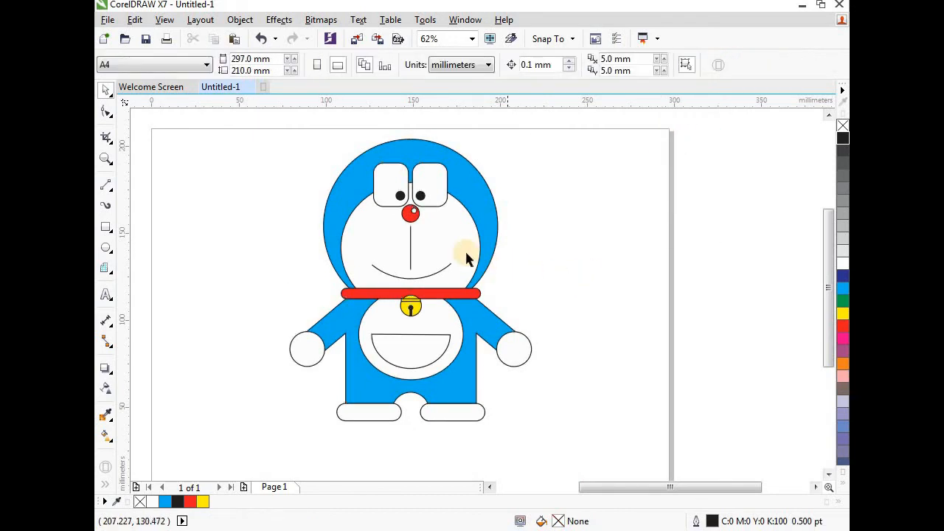
Step: Change the outline of the small highlight circle on the red nose to white
scroll(466, 258, "up", 1)
scroll(348, 169, "up", 1)
left_click(358, 166)
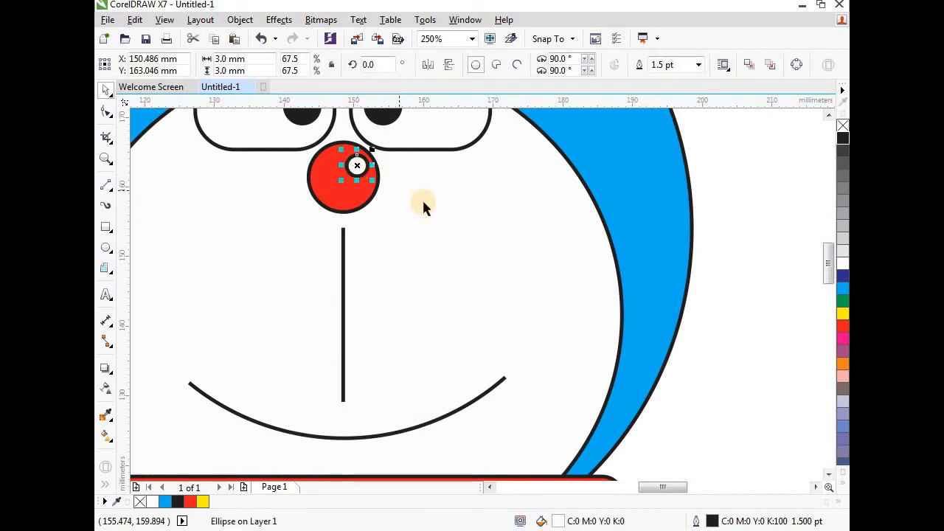
right_click(843, 263)
left_click(723, 263)
scroll(702, 285, "down", 1)
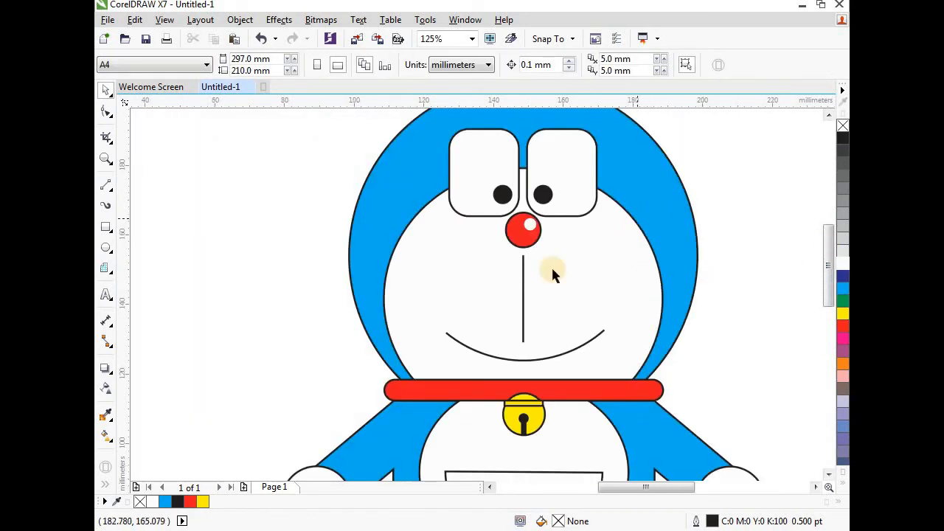
scroll(574, 275, "down", 2)
scroll(509, 303, "up", 2)
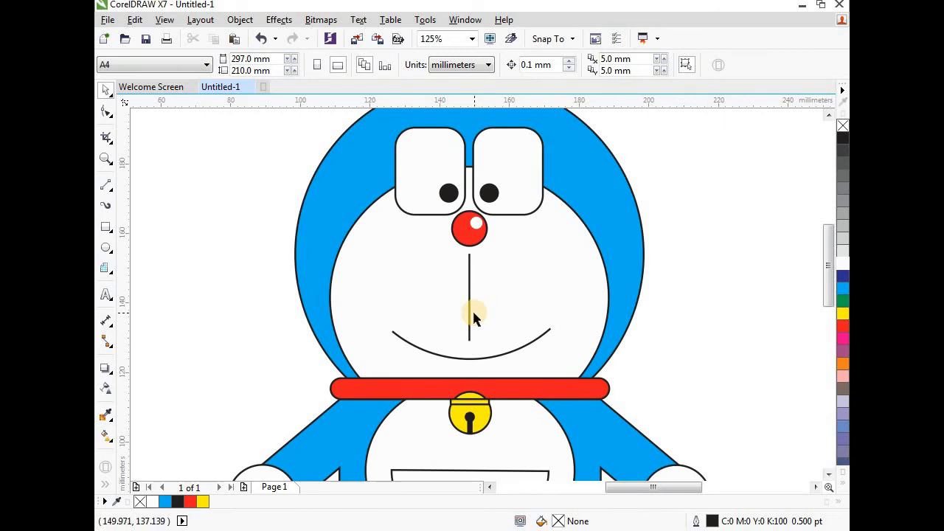
scroll(474, 316, "down", 2)
scroll(482, 259, "up", 2)
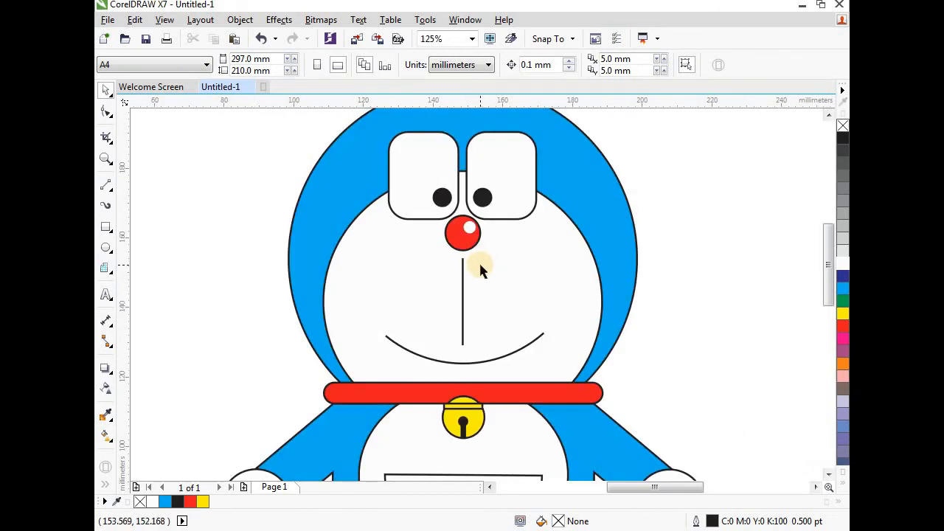
left_click(101, 191)
left_click(134, 196)
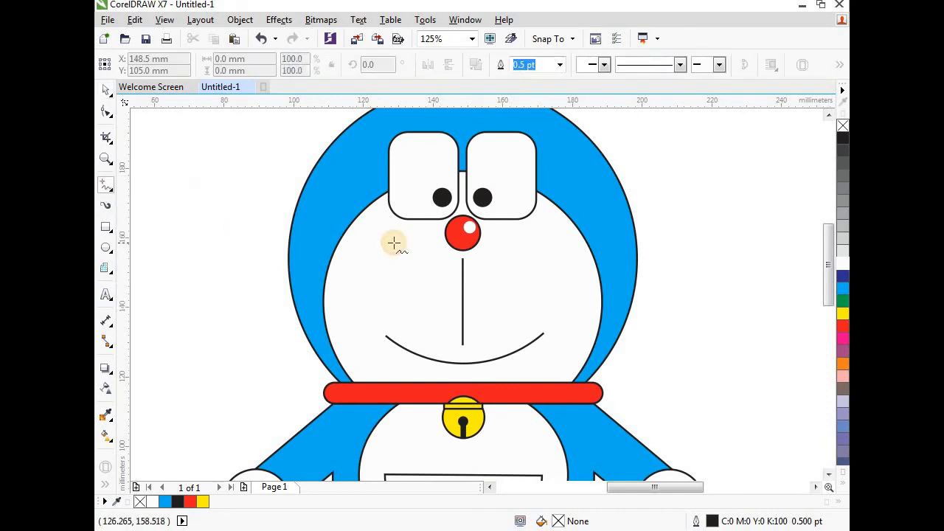
scroll(389, 288, "up", 2)
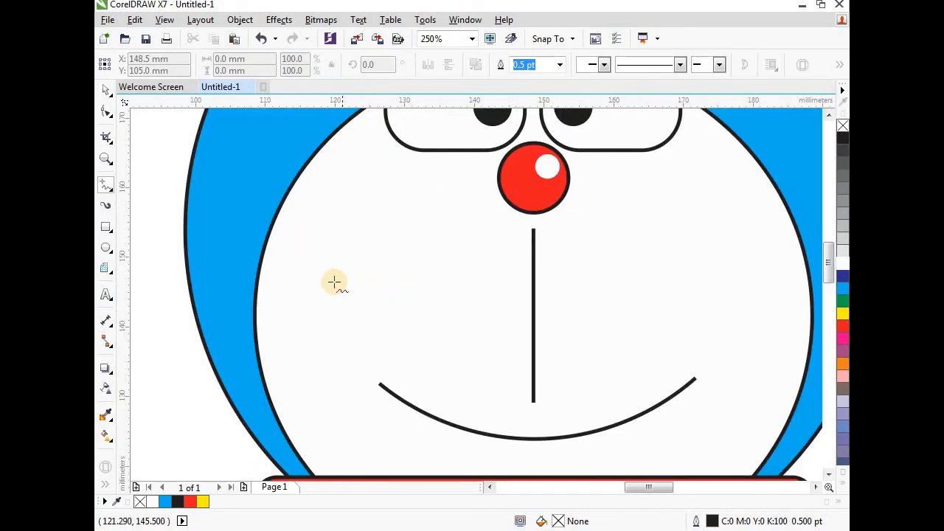
left_click(293, 267)
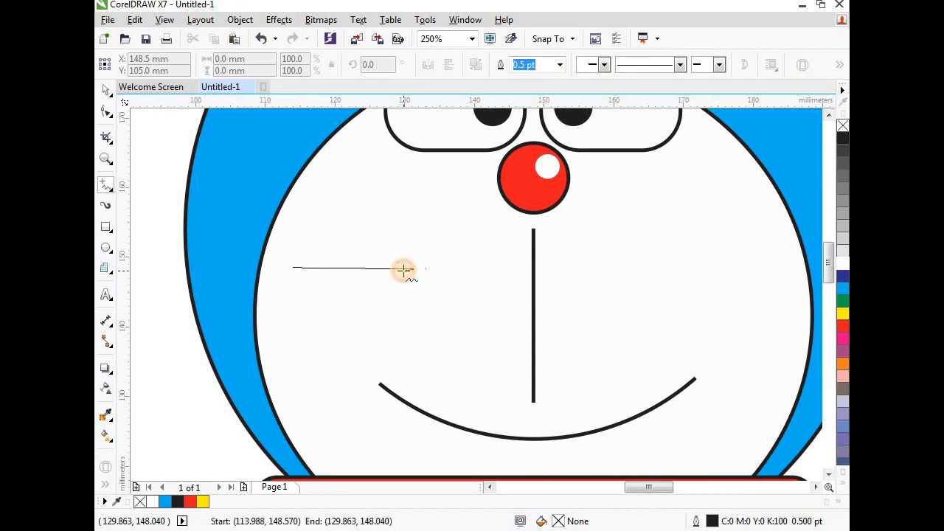
left_click(428, 268)
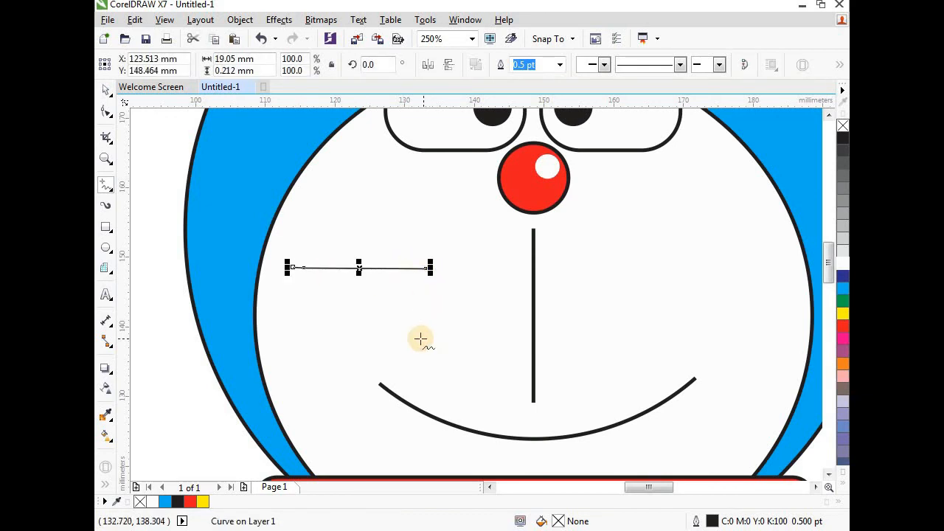
key("Delete")
Step: Draw three 2-point whisker lines on the left cheek: one horizontal about 19.6 mm, a rising one below and a falling one above
left_click(111, 190)
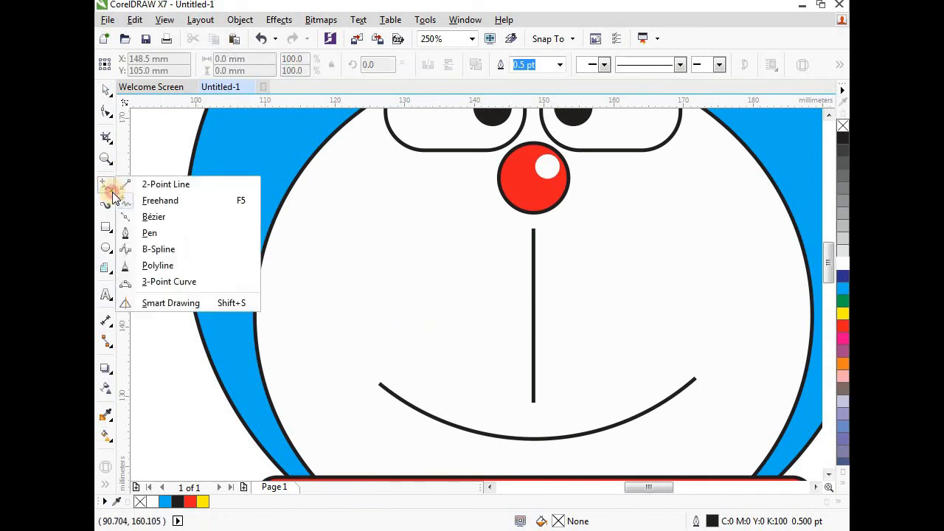
left_click(157, 186)
left_click_drag(290, 254, 429, 256)
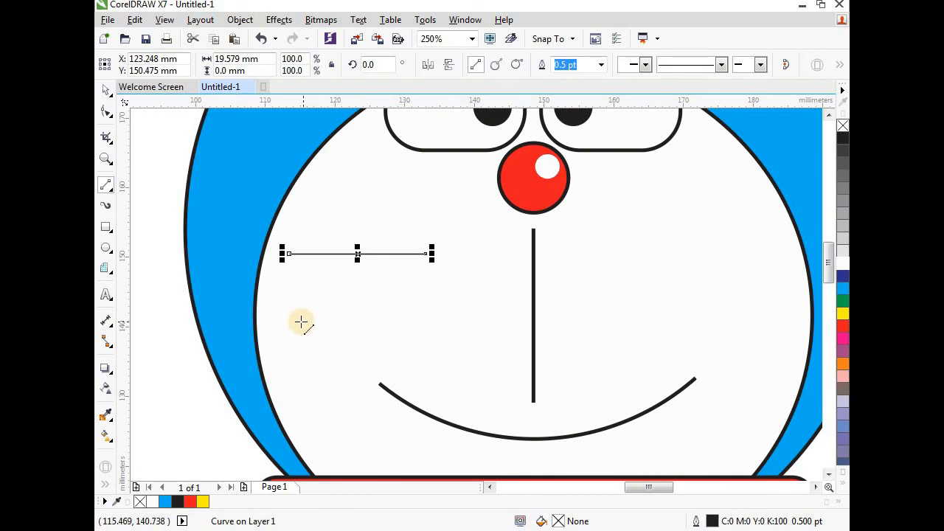
left_click_drag(288, 336, 426, 298)
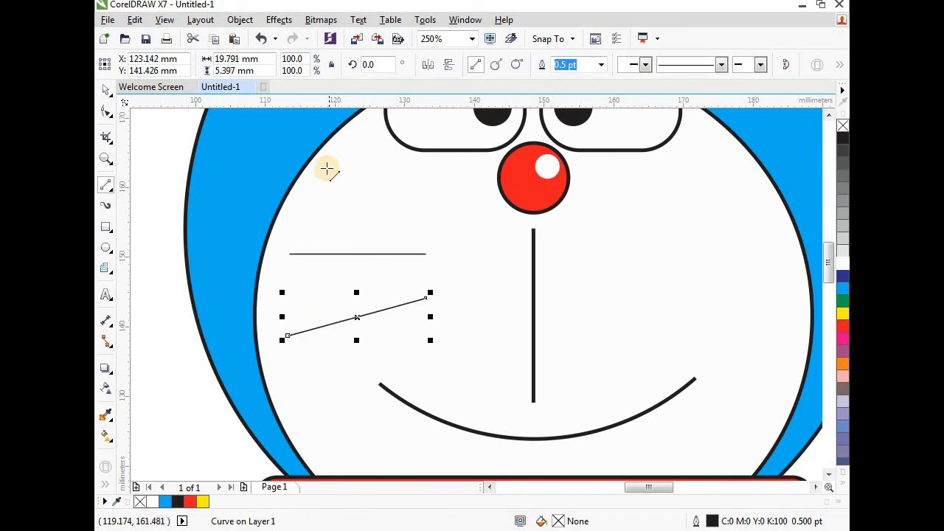
left_click_drag(325, 165, 422, 214)
Step: Set the outline width of the three whisker lines to 1.5 pt
key("space")
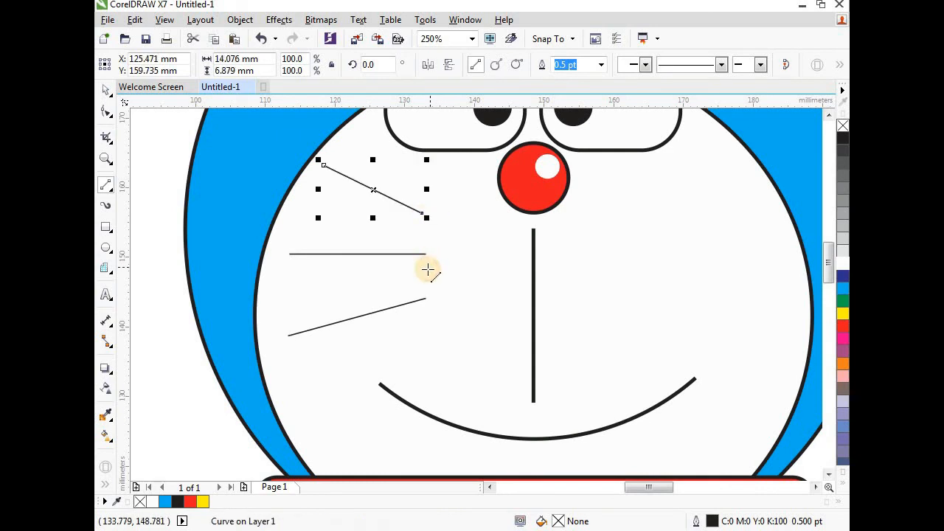
left_click(377, 255, "shift")
left_click(390, 310, "shift")
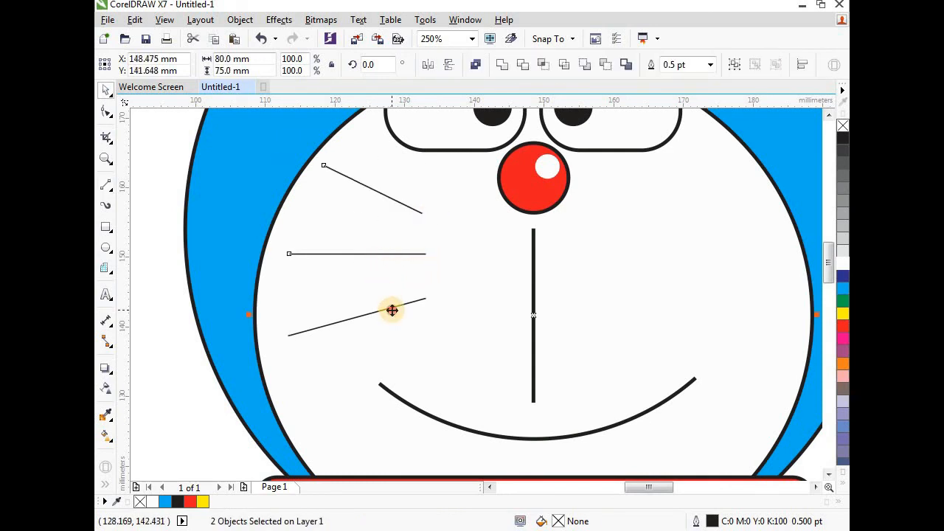
scroll(422, 265, "down", 1)
left_click_drag(234, 198, 435, 318)
left_click(708, 66)
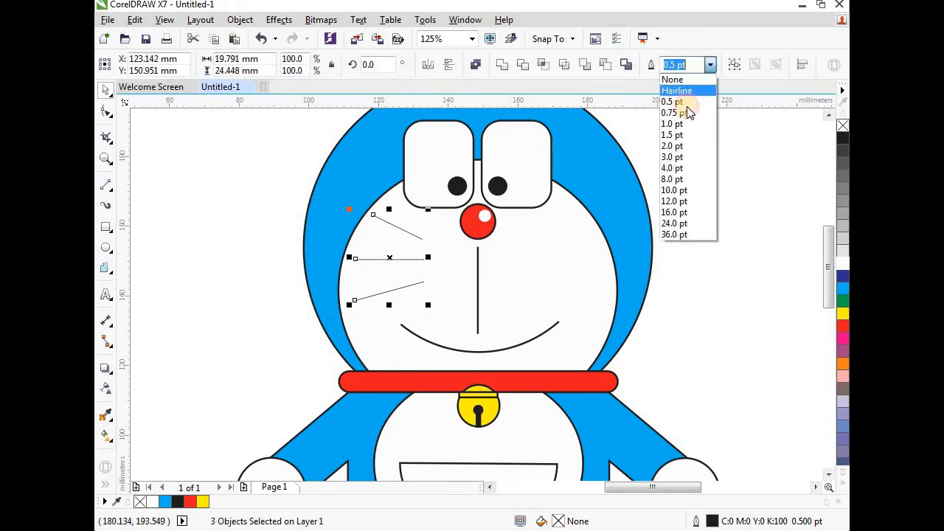
left_click(672, 135)
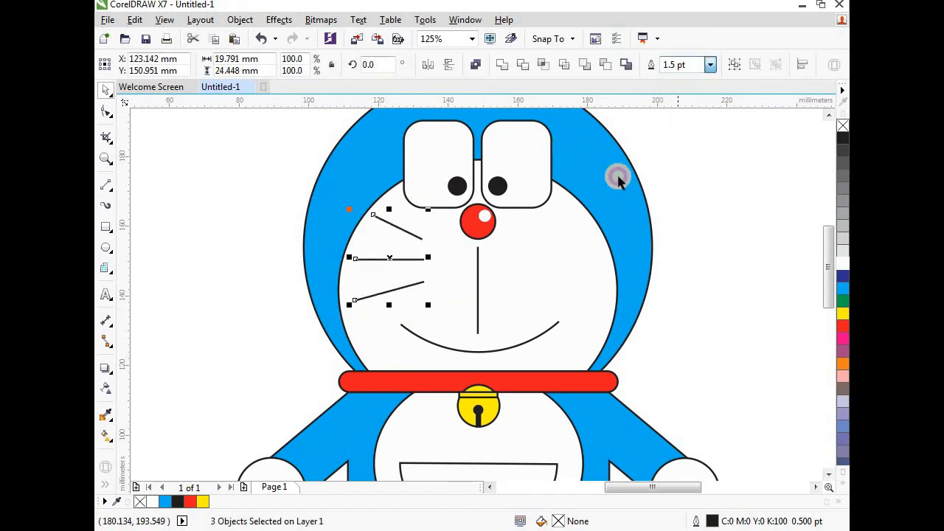
Step: Move the three whisker lines down about 1.3 mm and group them
scroll(465, 266, "up", 2)
left_click_drag(327, 245, 323, 255)
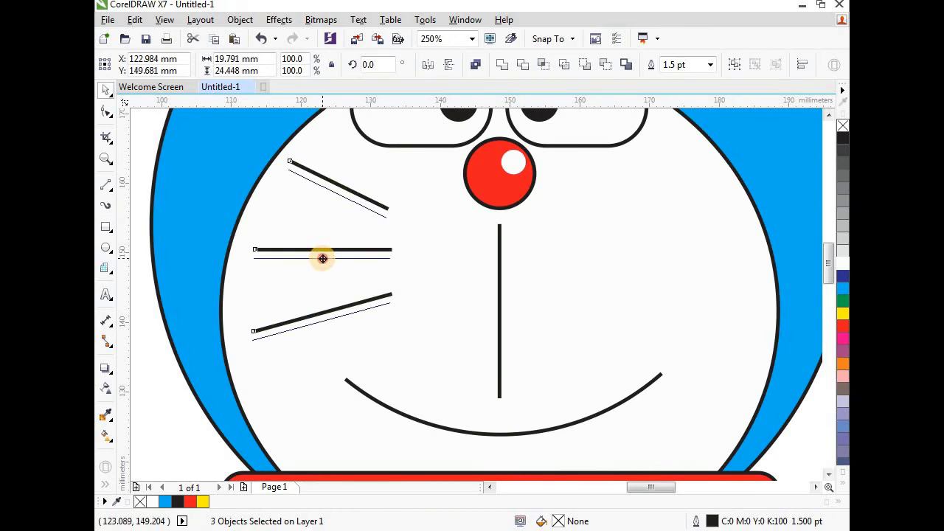
scroll(306, 249, "down", 2)
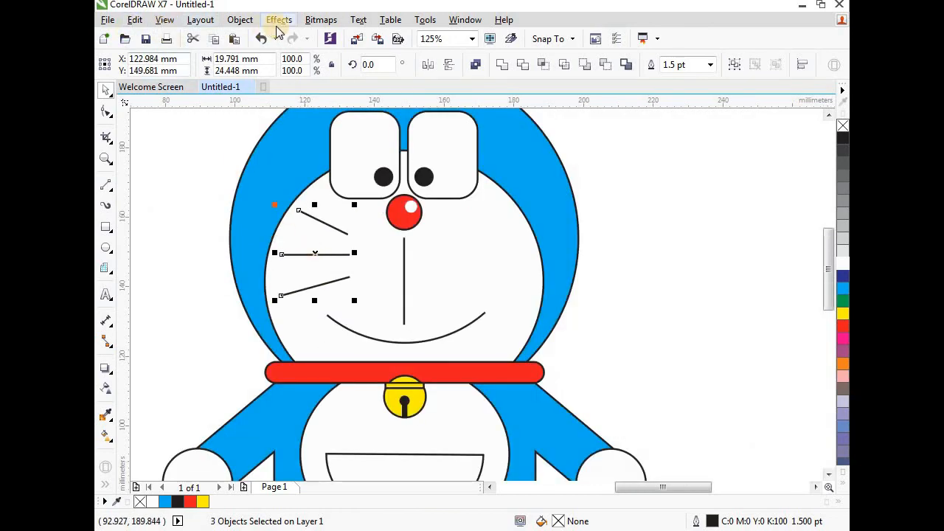
left_click(244, 20)
mouse_move(392, 264)
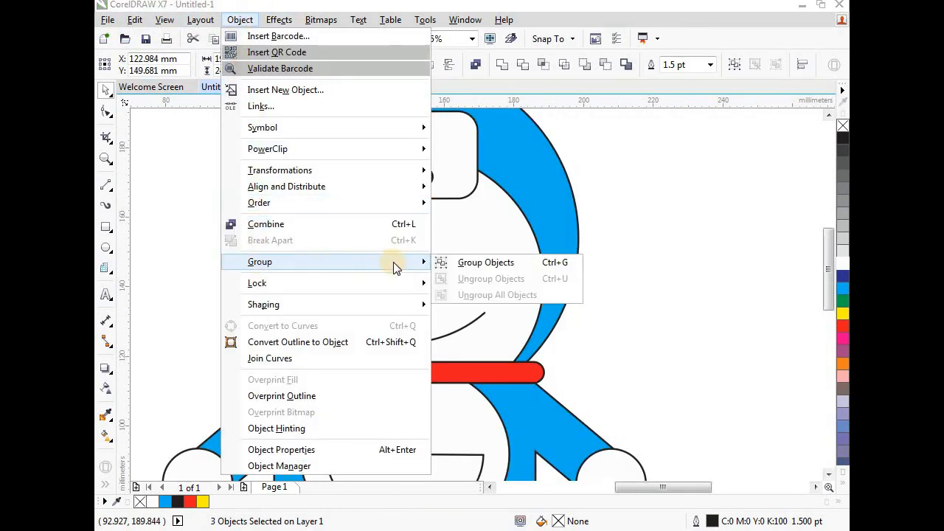
left_click(457, 263)
Step: Duplicate the whisker group and place the copy on the opposite cheek
left_click(137, 19)
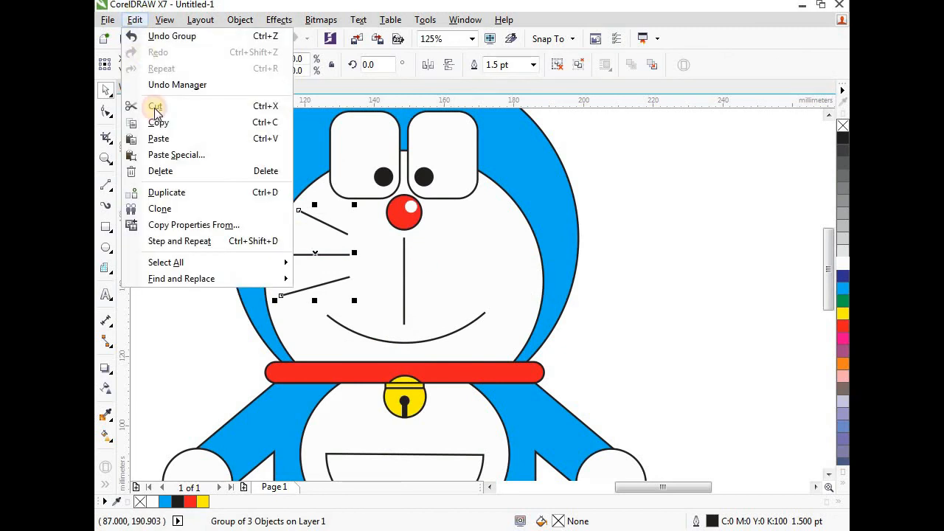
left_click(223, 193)
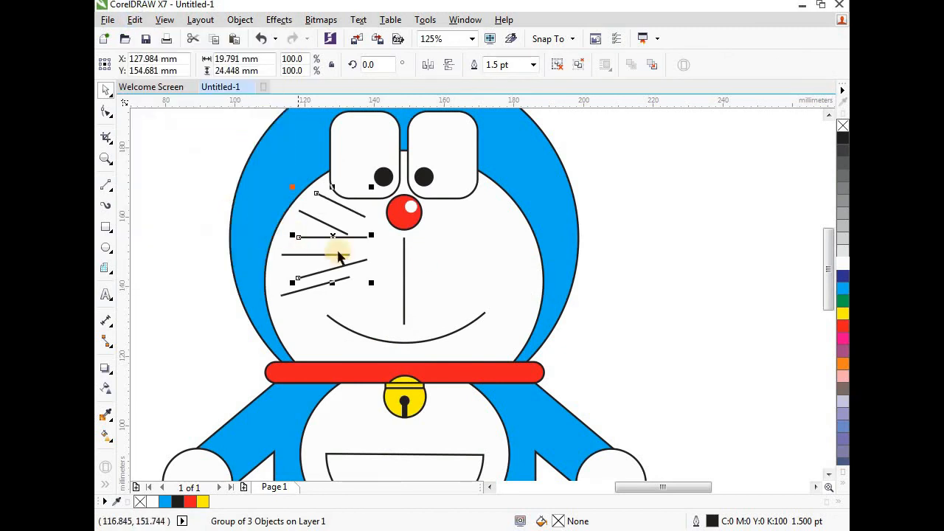
left_click_drag(334, 236, 480, 254)
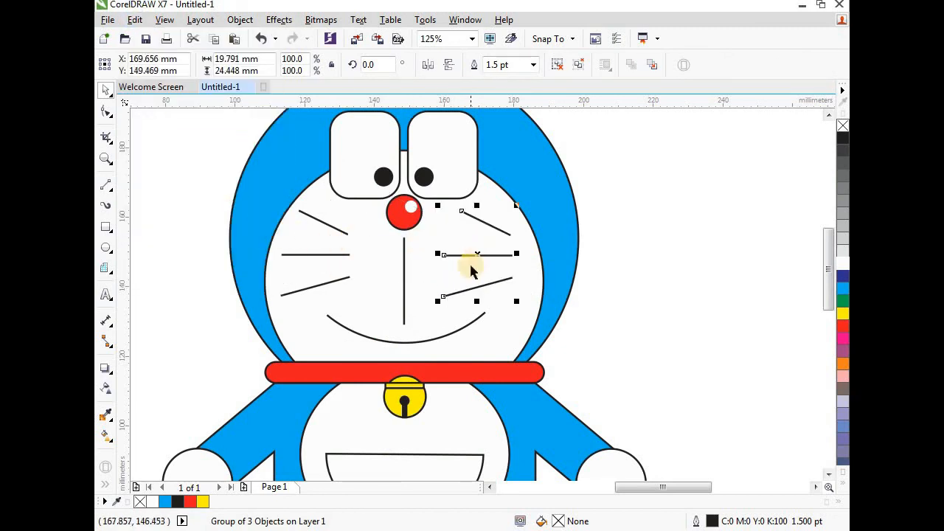
Step: Mirror the copied whisker group horizontally and shift it outward to match the whiskers on the opposite cheek
left_click(428, 66)
left_click_drag(475, 253, 501, 250)
scroll(489, 251, "up", 2)
scroll(500, 250, "down", 2)
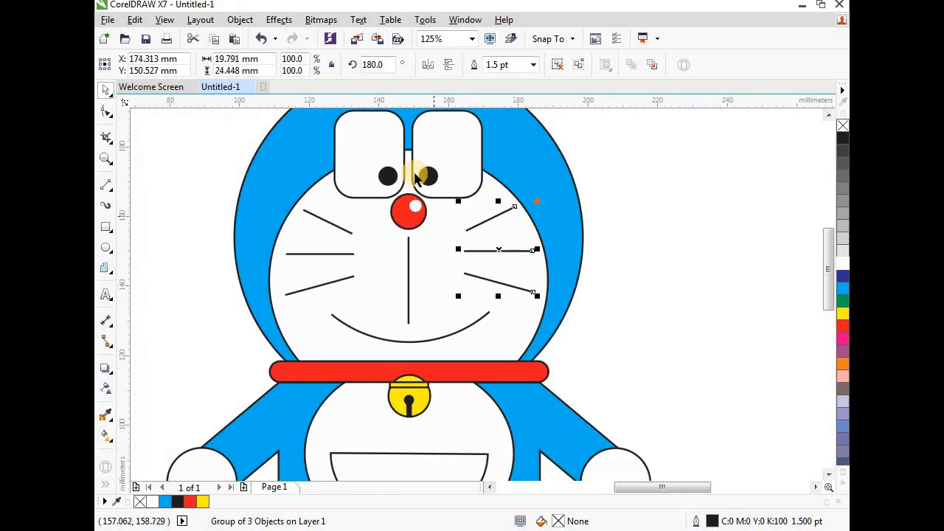
Step: Lower the copied whisker group so its middle whisker lines up with the opposite cheek's along a horizontal guideline
left_click(432, 255)
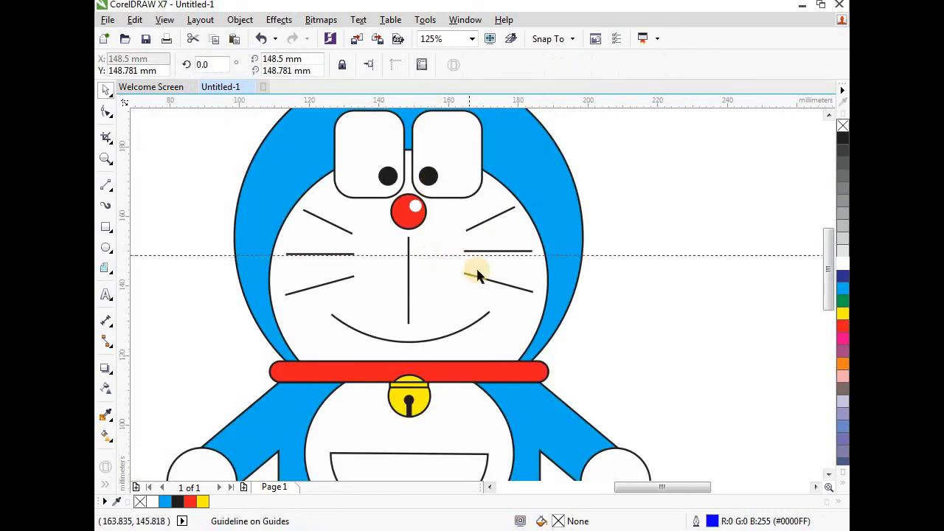
scroll(510, 285, "up", 2)
left_click(509, 297)
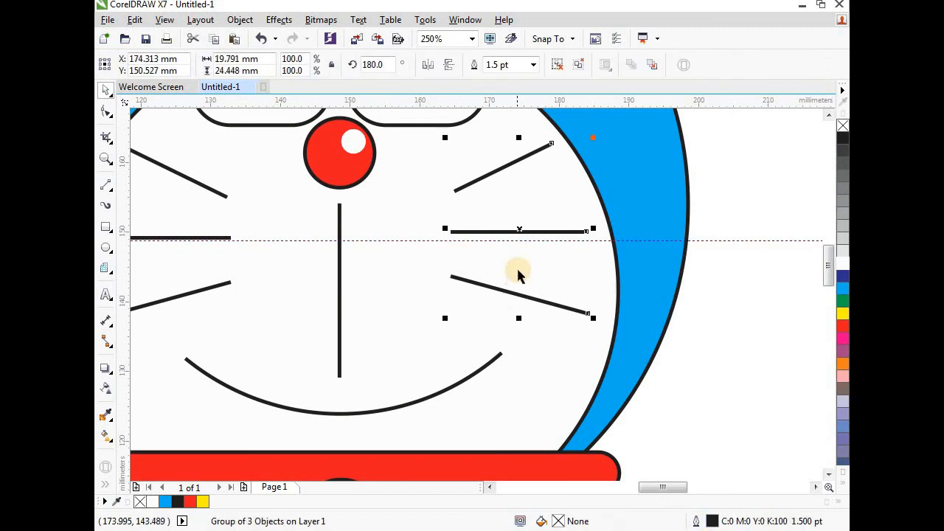
scroll(516, 271, "up", 2)
left_click_drag(521, 193, 520, 210)
scroll(521, 220, "down", 4)
Step: Delete the horizontal guideline running through the middle whiskers
left_click(243, 220)
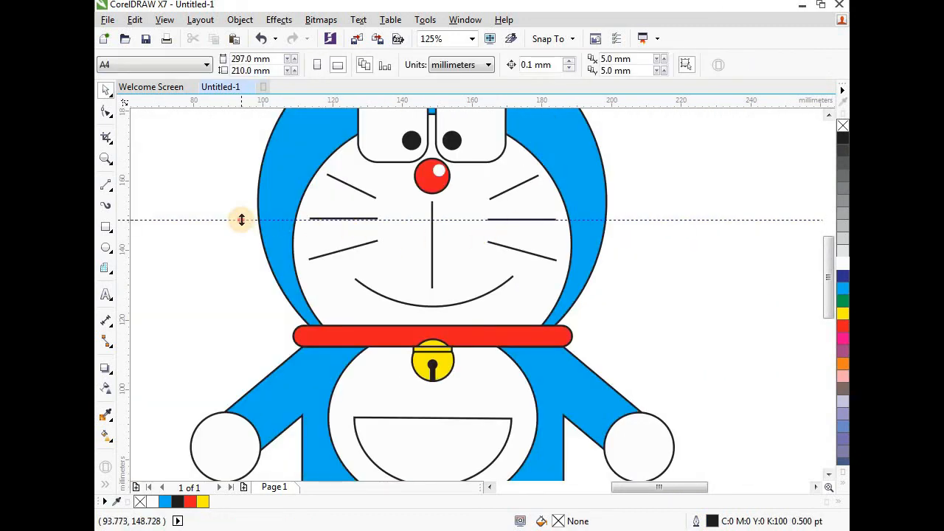
left_click(242, 217)
key("Delete")
Step: Select every part of the Doraemon character on the page and group the objects
scroll(320, 239, "down", 1)
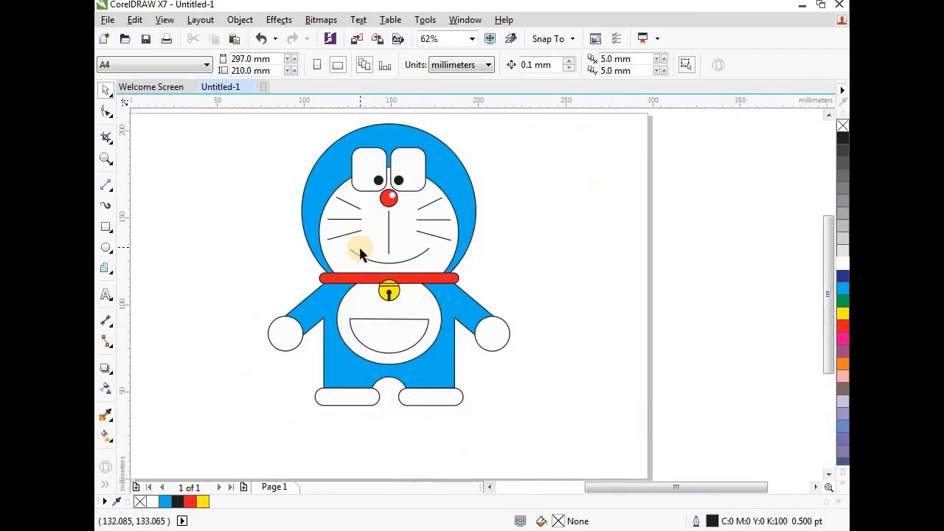
scroll(479, 241, "down", 1)
mouse_move(359, 165)
left_mouse_down()
mouse_move(459, 316)
mouse_move(514, 354)
left_mouse_up()
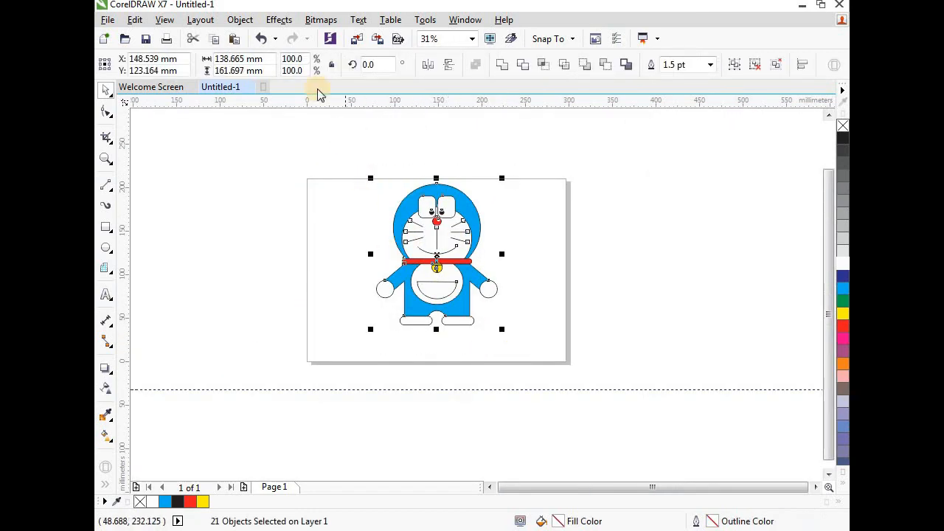
left_click(240, 20)
mouse_move(280, 265)
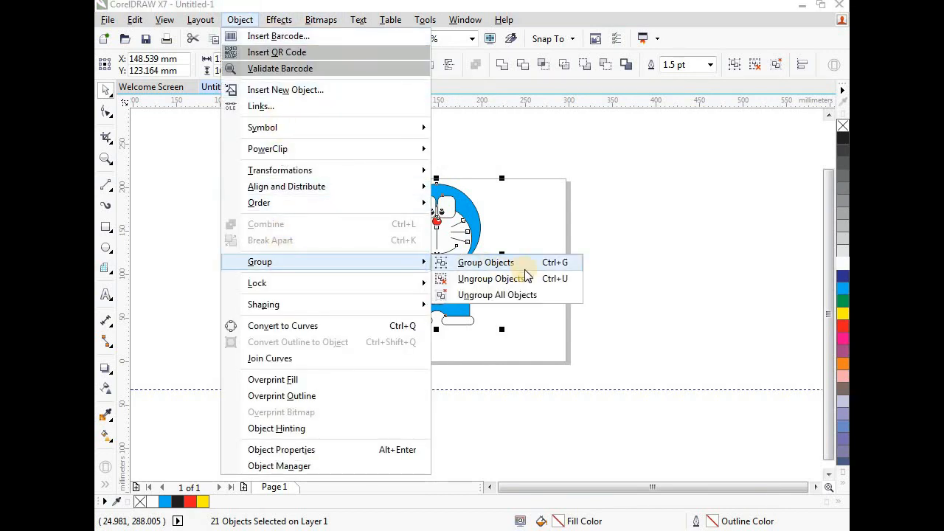
left_click(526, 264)
left_click(480, 274)
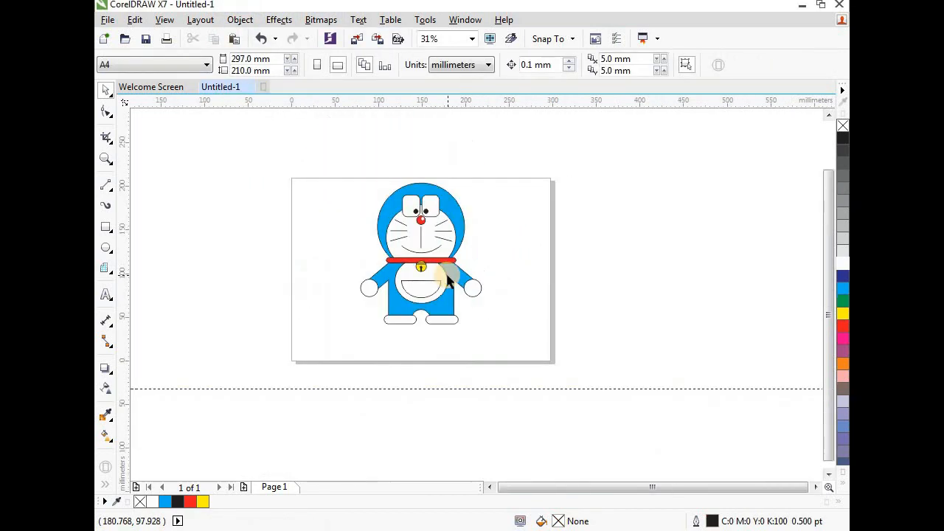
Step: Move the grouped character about 5.7 mm down and 1 mm left on the page
left_click(442, 278)
scroll(441, 285, "up", 1)
left_click_drag(439, 276, 437, 285)
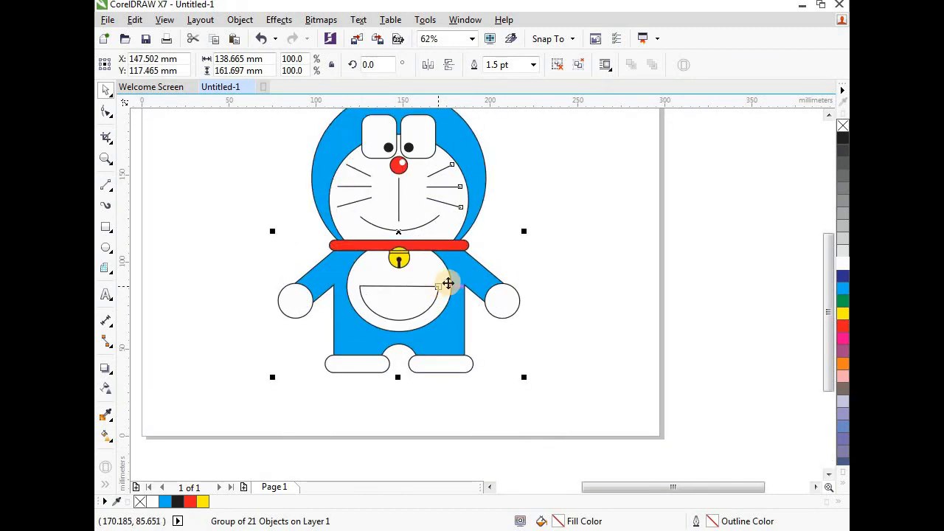
Step: Deselect the character, fit the whole drawing in view and show it in full-screen preview
scroll(446, 284, "down", 1)
scroll(495, 269, "up", 1)
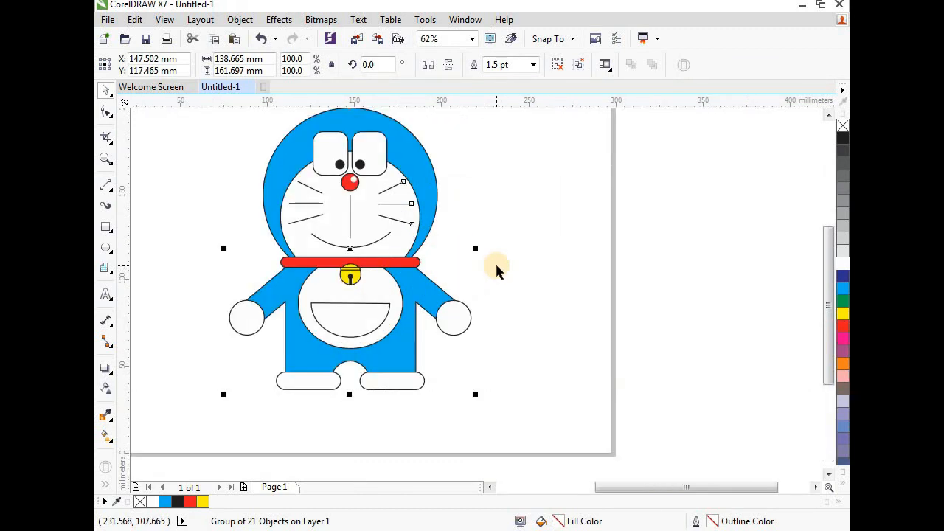
scroll(496, 271, "up", 1)
left_click(631, 263)
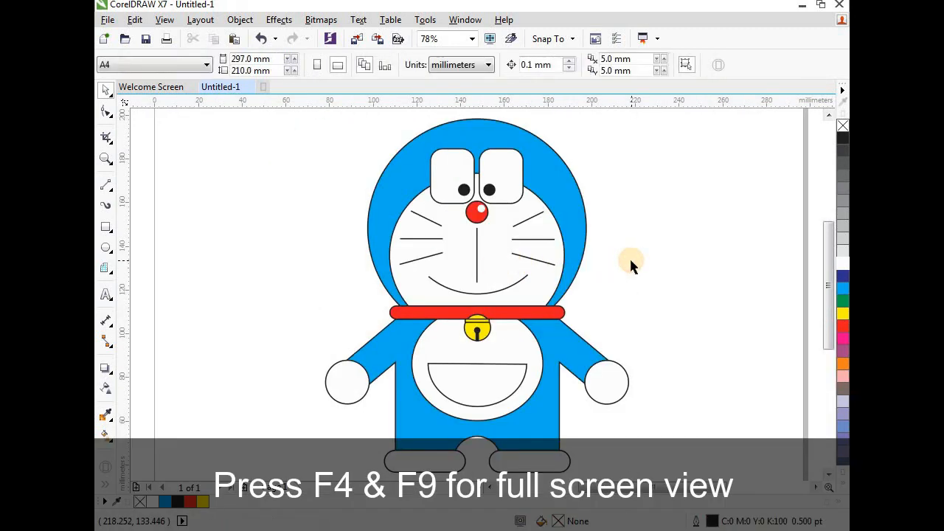
key("F4")
key("F9")
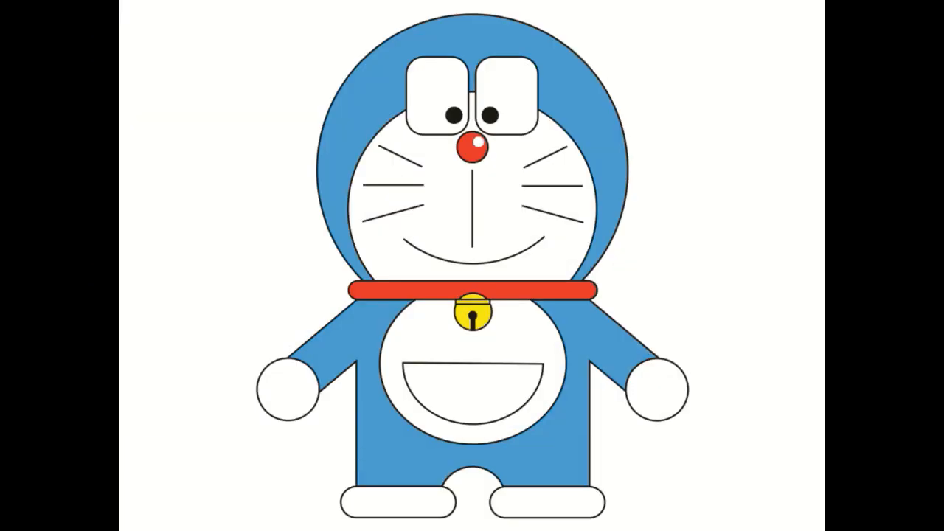